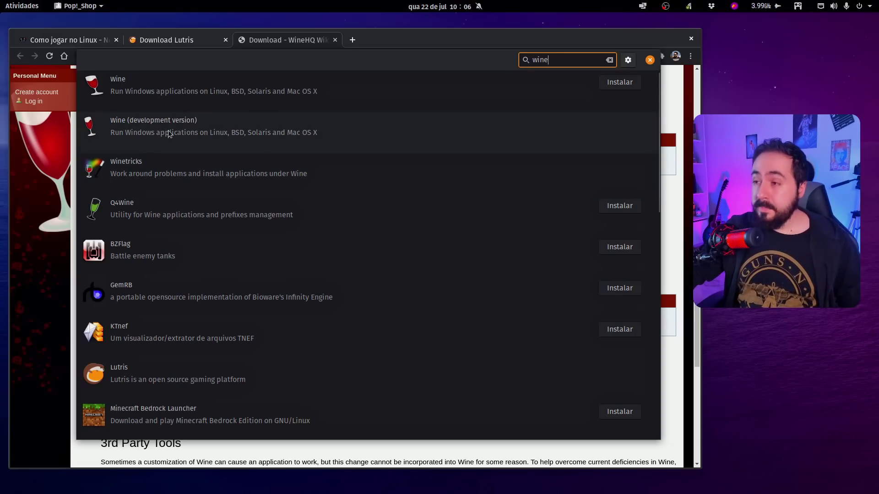
View the details of Wine (development version) in the software store, then clear the search and close the store.
click(201, 136)
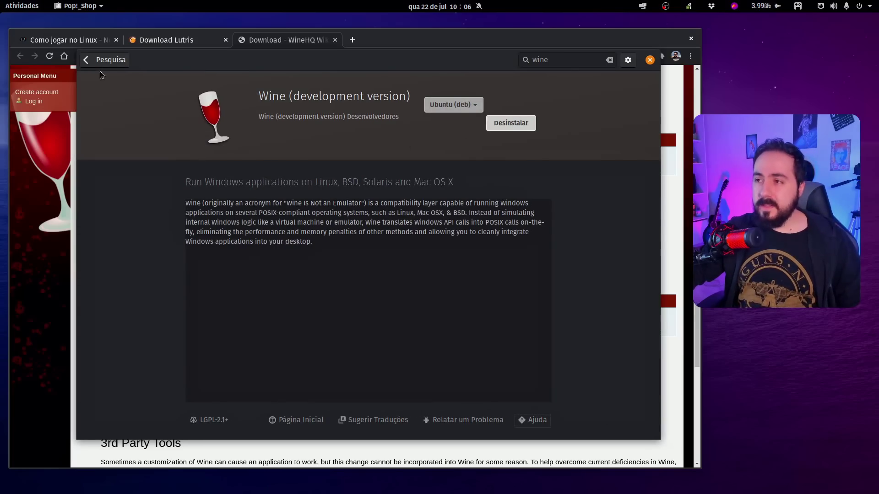
click(91, 60)
click(609, 60)
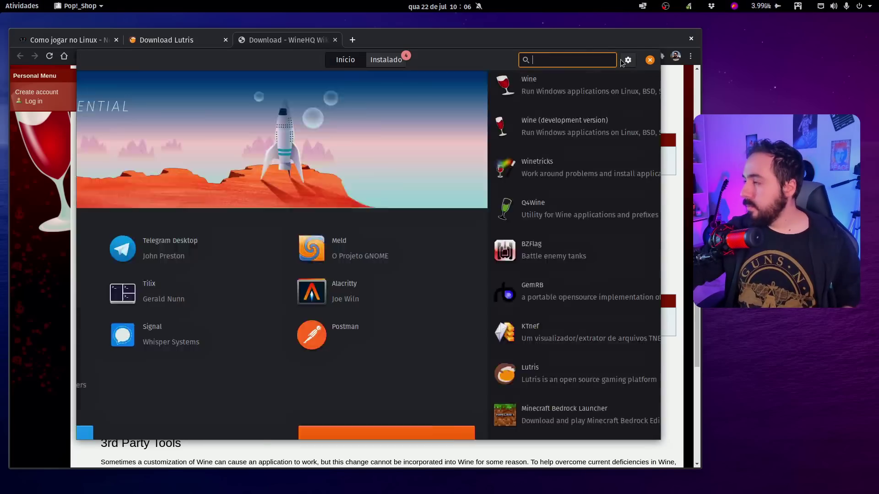
click(650, 60)
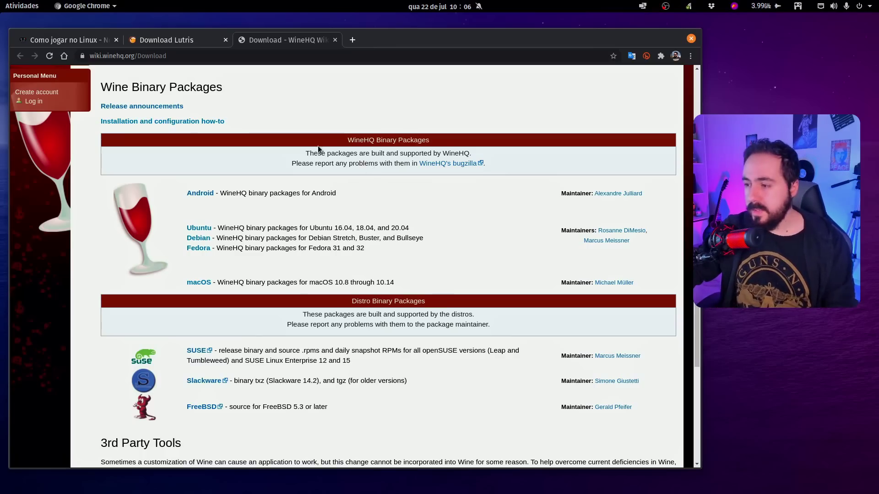
Return to the guide outline in Notion, then find Steam with the system search term "ste" and launch it.
key(alt+Tab)
click(295, 239)
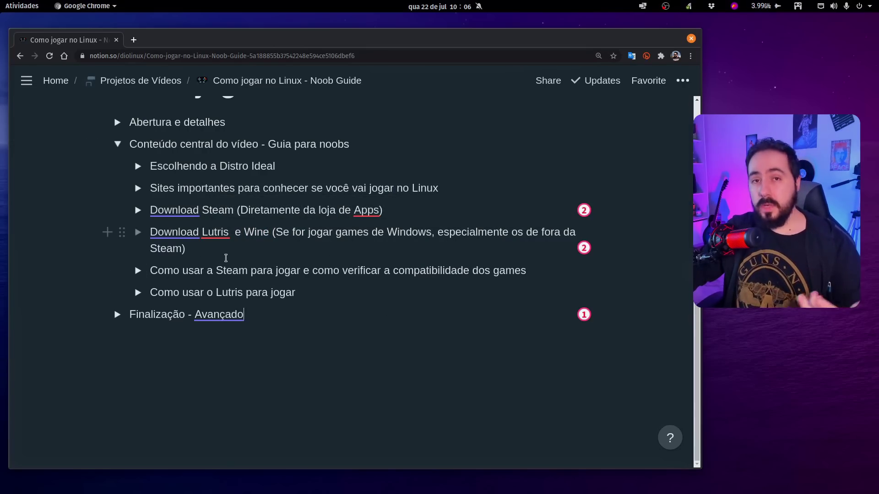
key(super)
text(ste)
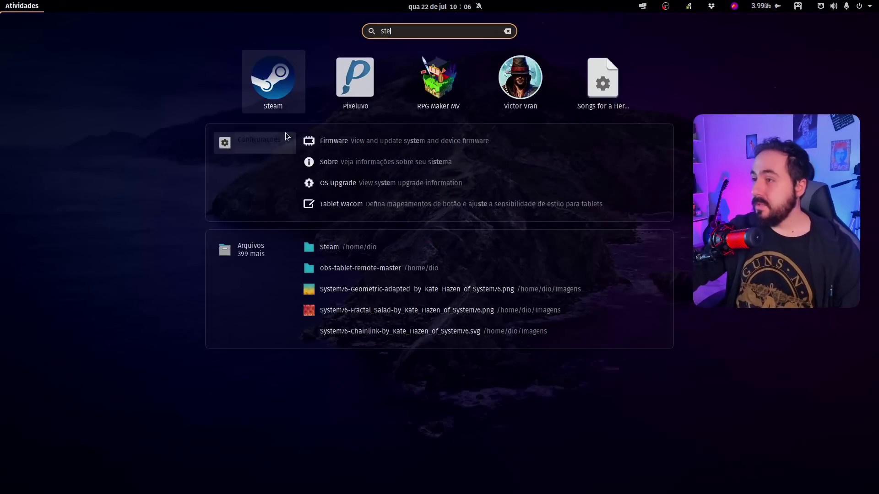
key(Return)
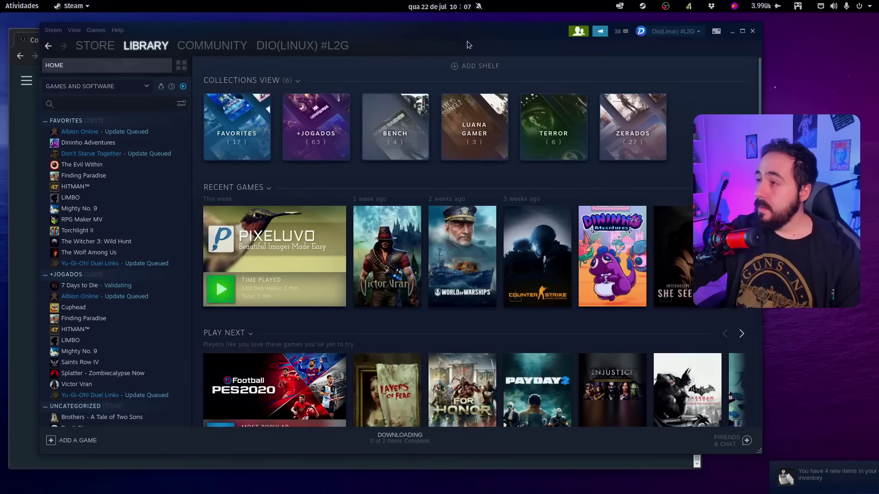
Check the download queue, then go back to the library home and turn off the ready-to-play filter.
double_click(463, 30)
click(443, 481)
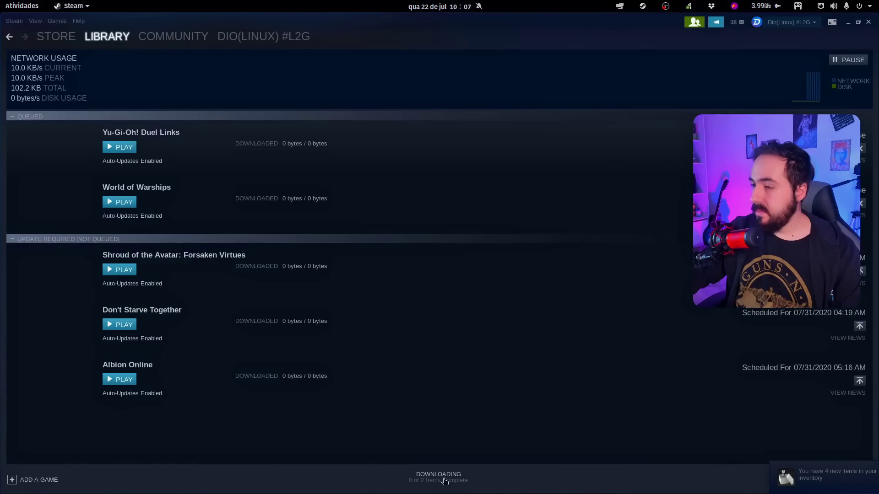
click(117, 39)
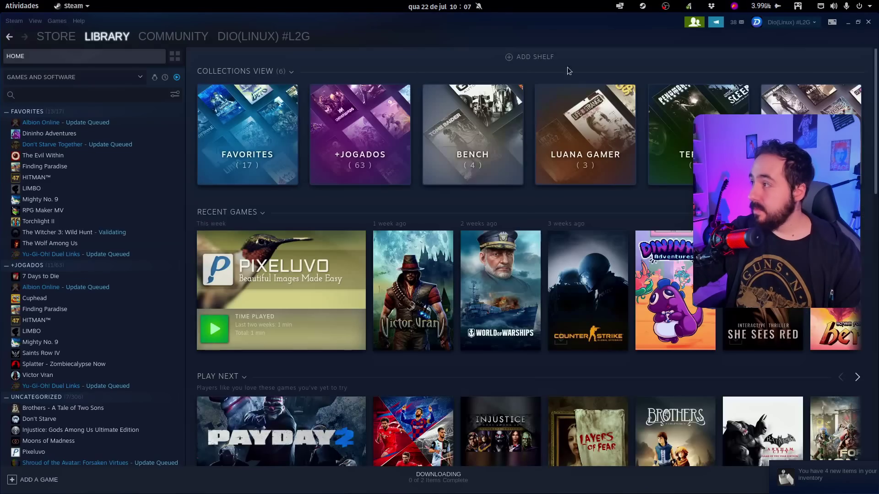
click(857, 21)
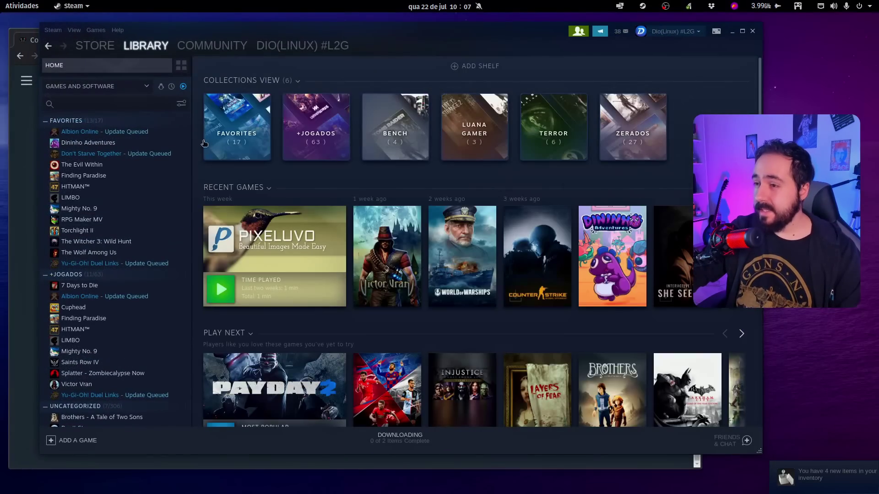
click(183, 86)
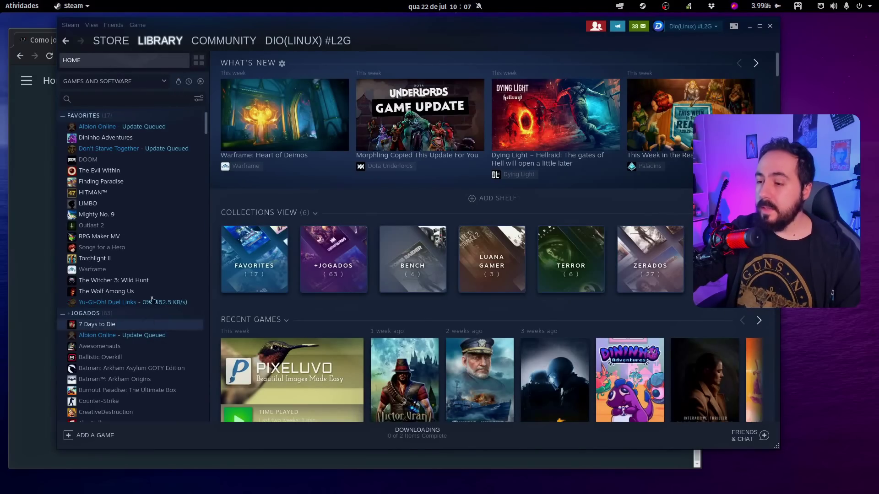
Review the Steam Play settings and the Proton version for other titles, leaving the settings without saving.
click(71, 25)
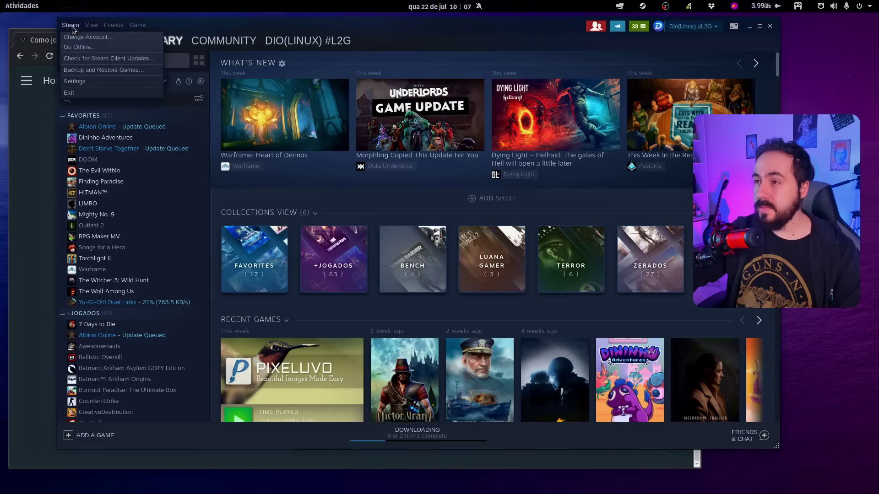
click(97, 82)
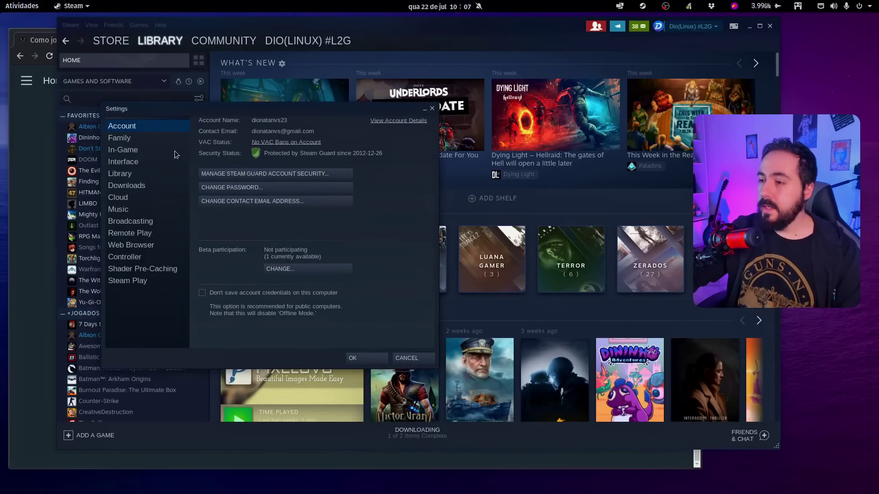
click(124, 282)
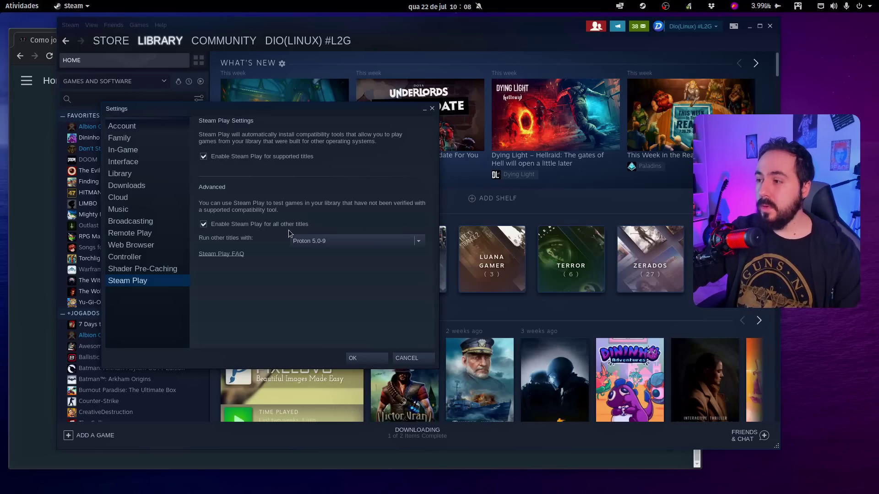
click(417, 243)
click(246, 320)
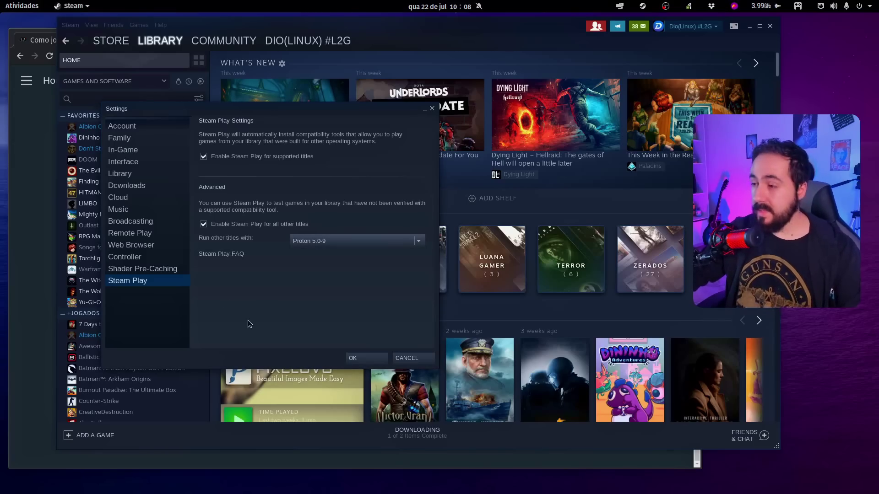
click(411, 359)
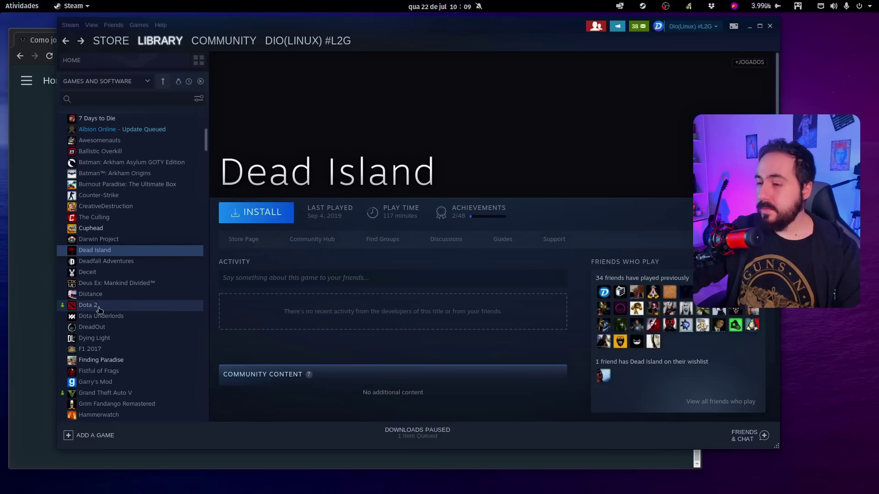
Inspect Dota 2's system requirements on its store page, then return to its library page.
click(98, 307)
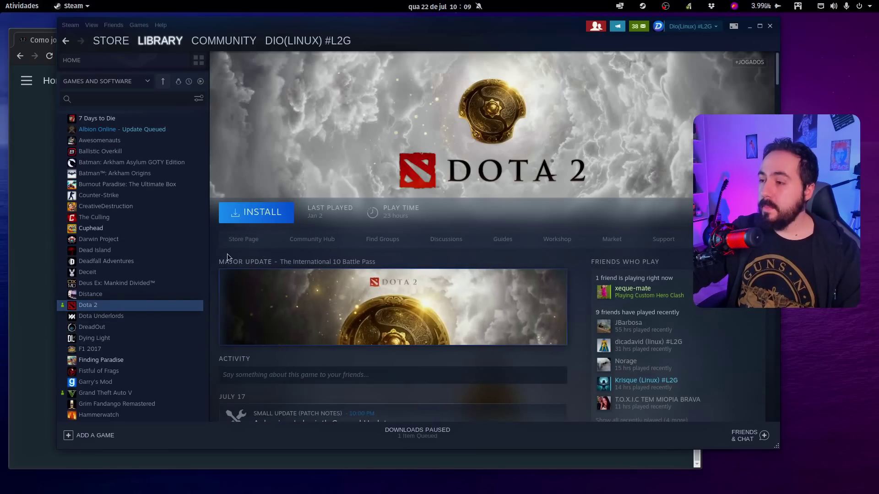
click(244, 239)
scroll(341, 301, down, 6)
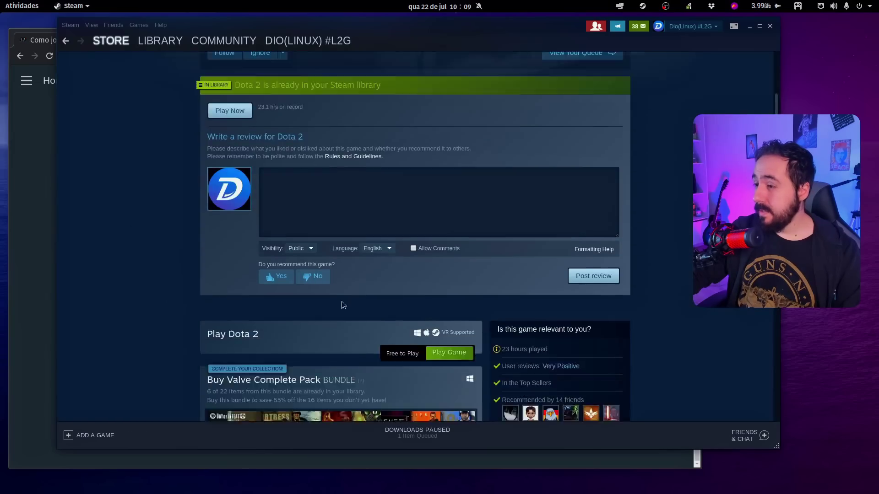
scroll(341, 301, down, 15)
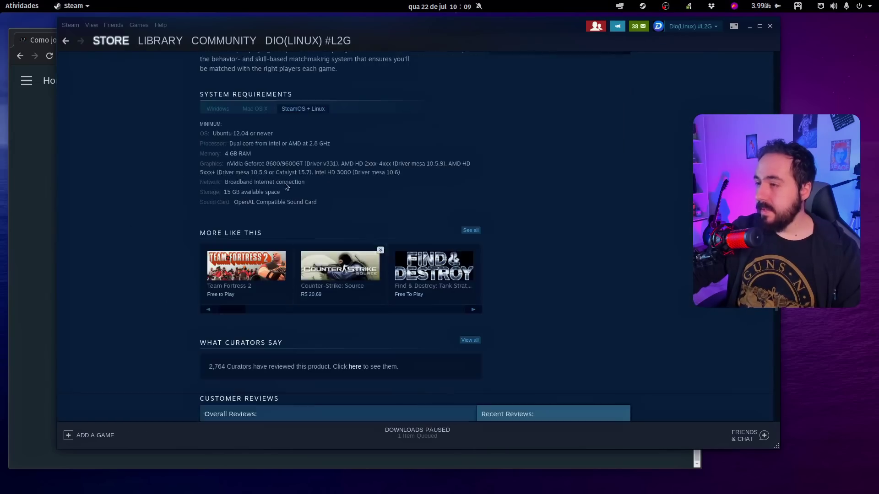
click(66, 41)
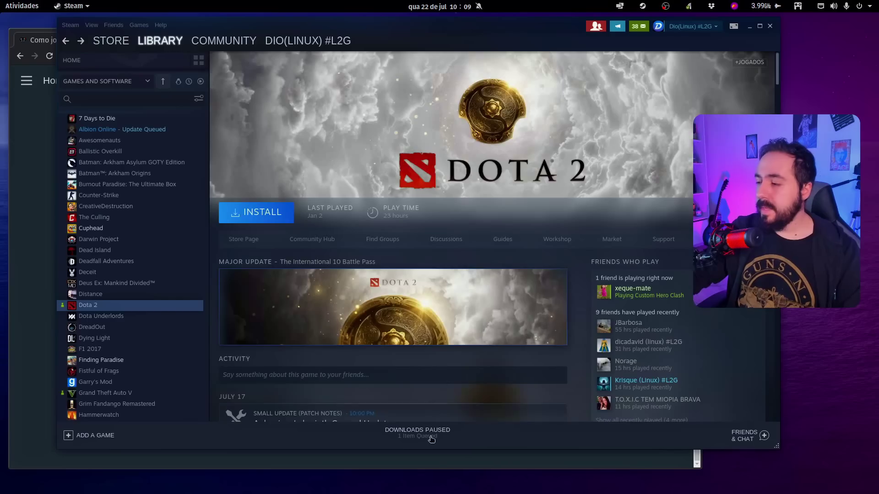
Look over the paused download queue and go back to the library home.
click(417, 432)
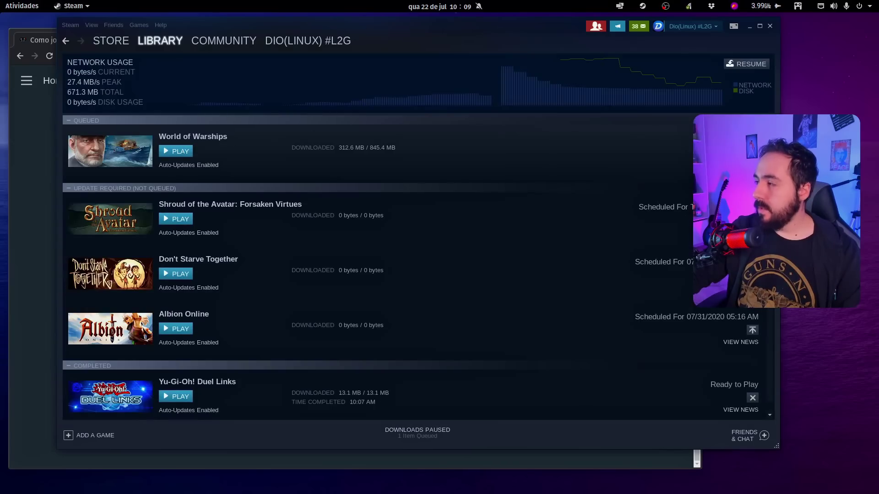
click(160, 40)
click(71, 60)
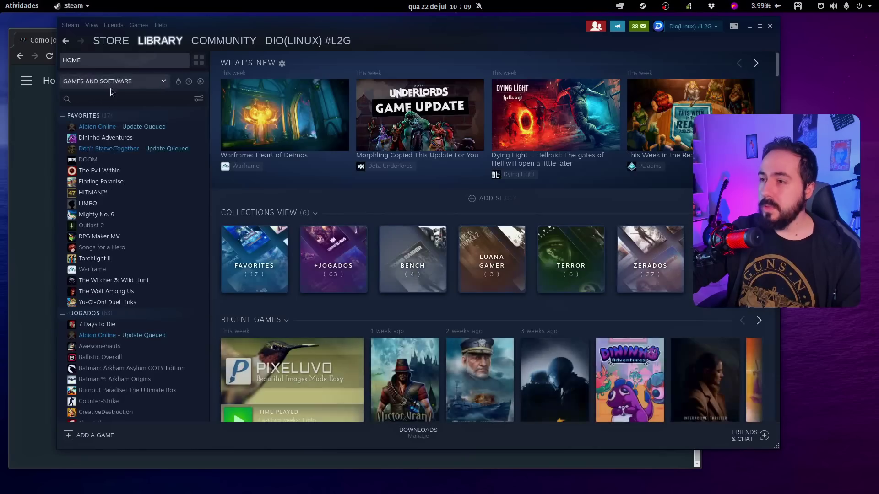
Search the game library for "worl" and select World of Warships.
click(108, 81)
click(174, 101)
text(wol)
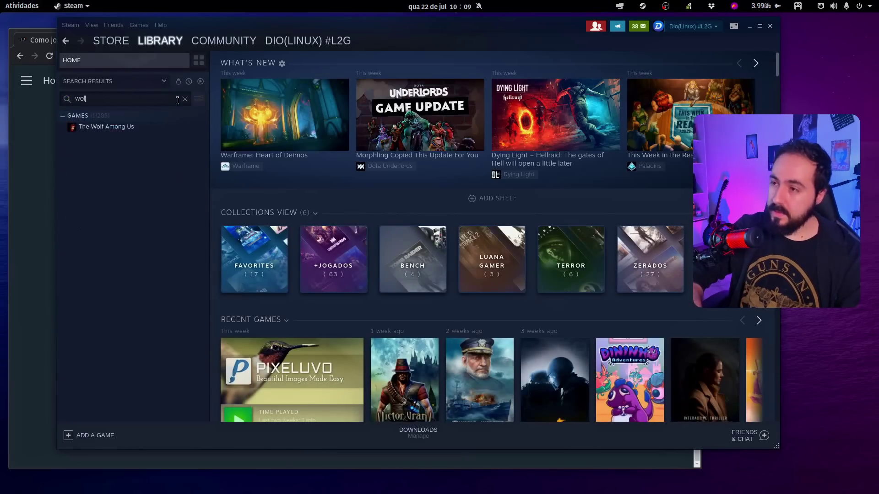
key(BackSpace)
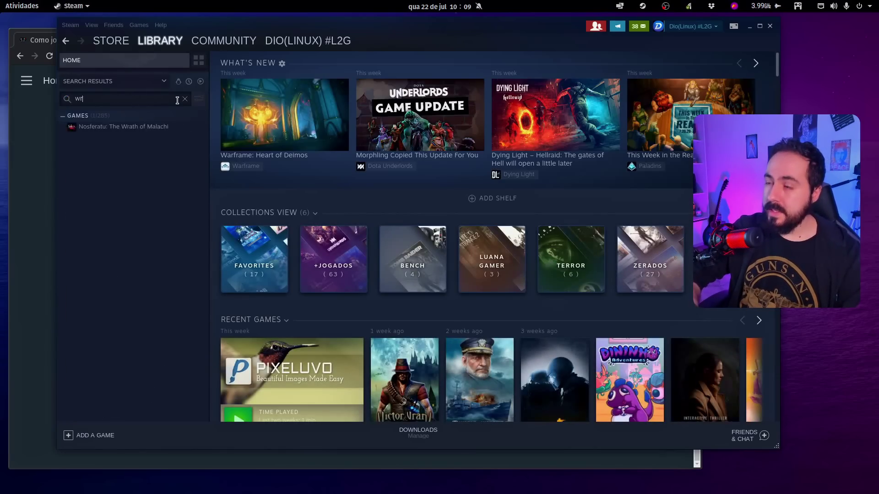
text(rl)
click(145, 150)
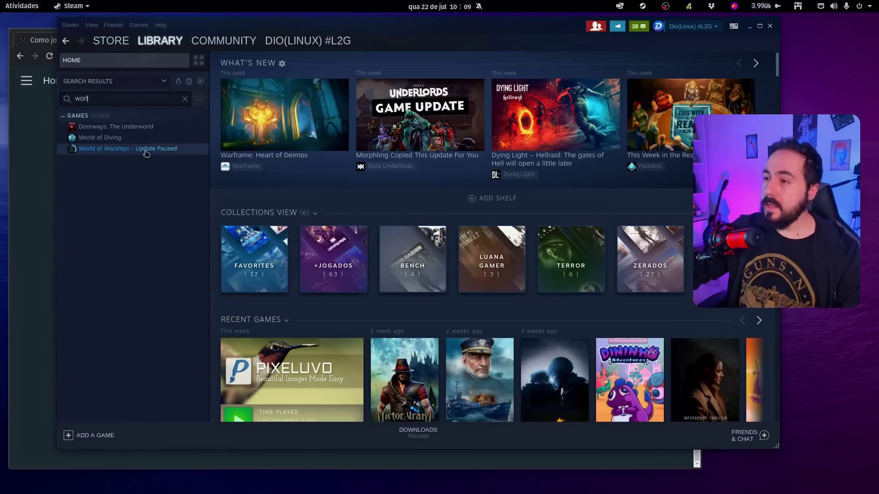
Open the World of Warships store page and compare its Windows and Mac OS X system requirements.
click(241, 239)
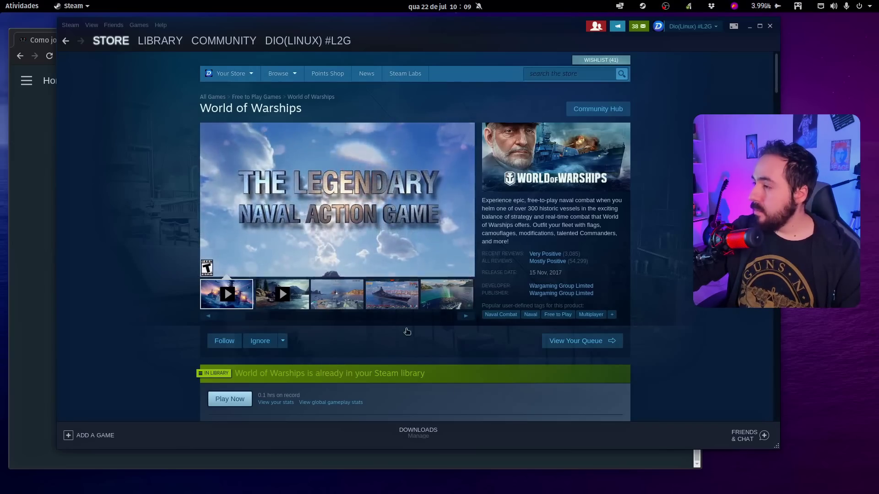
scroll(546, 319, down, 15)
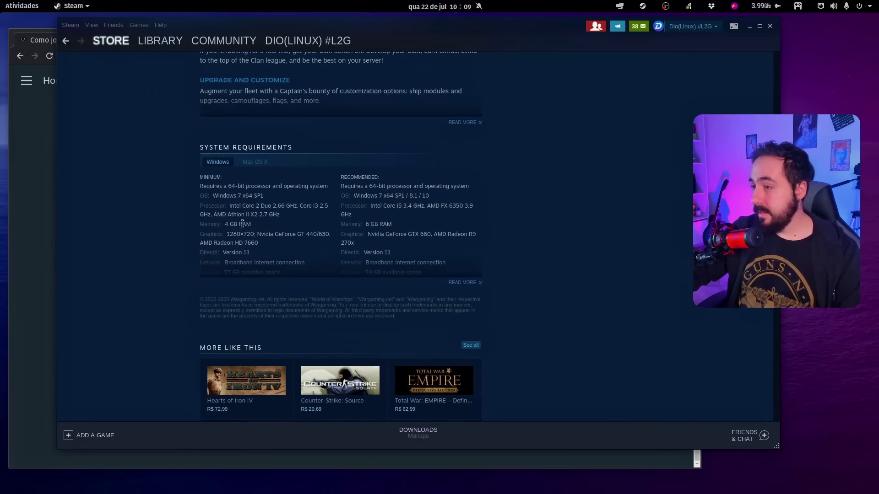
click(257, 163)
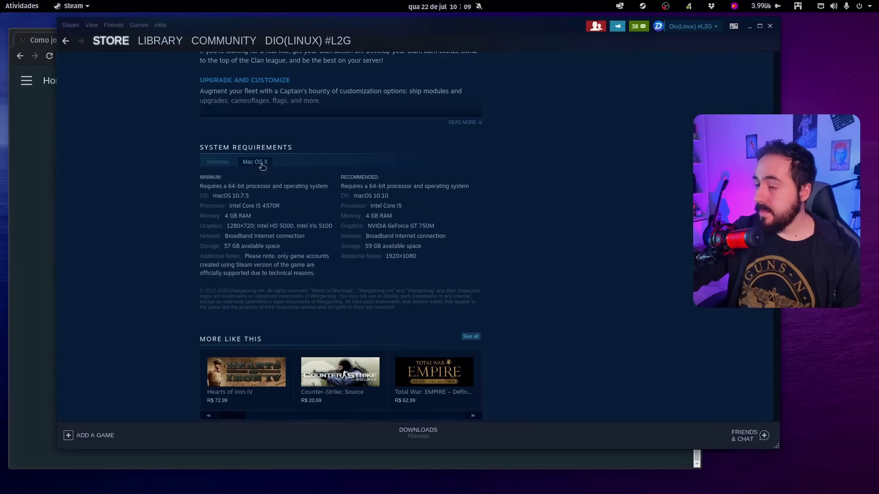
click(216, 163)
scroll(224, 276, up, 15)
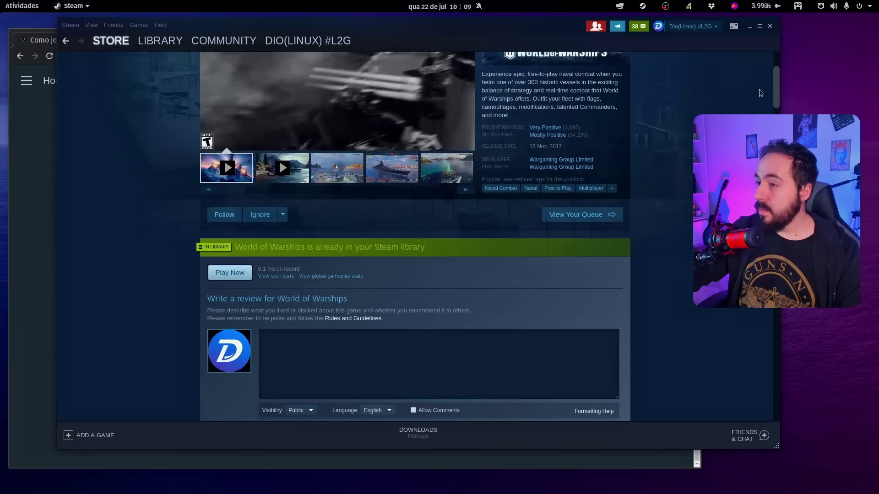
Launch World of Warships and start the Polar standard battle, switching to binocular view in the match.
click(224, 275)
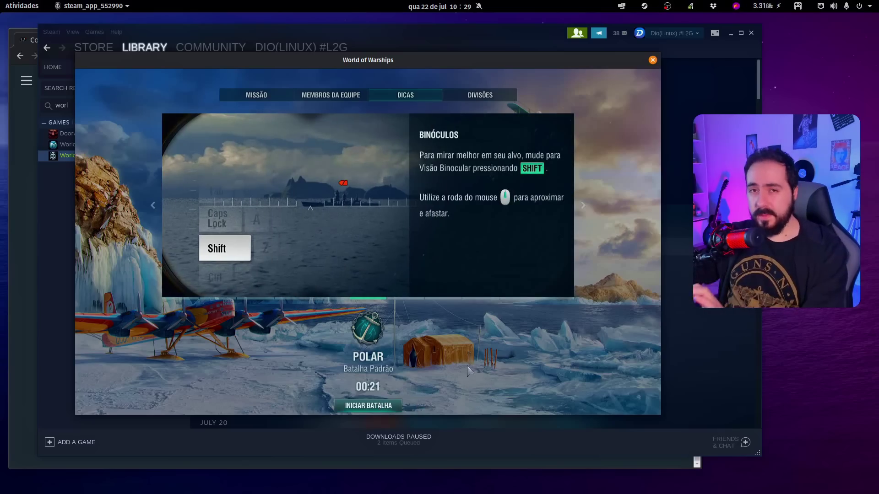
click(383, 407)
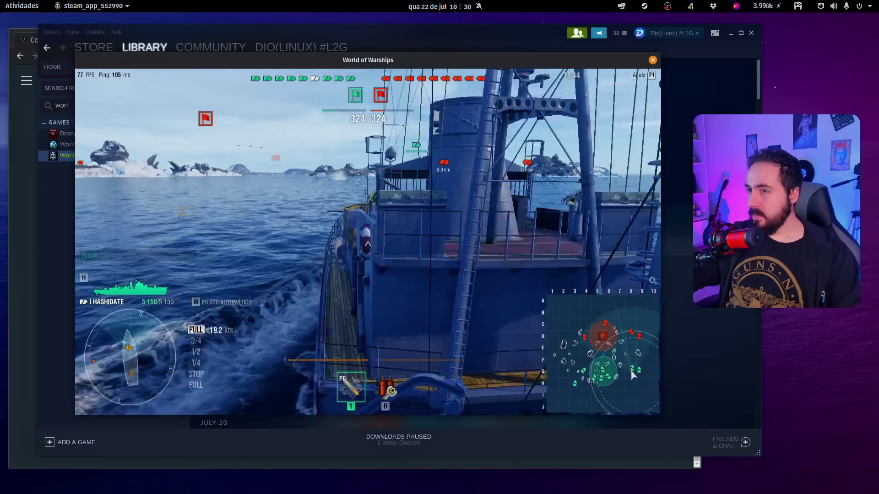
key(shift)
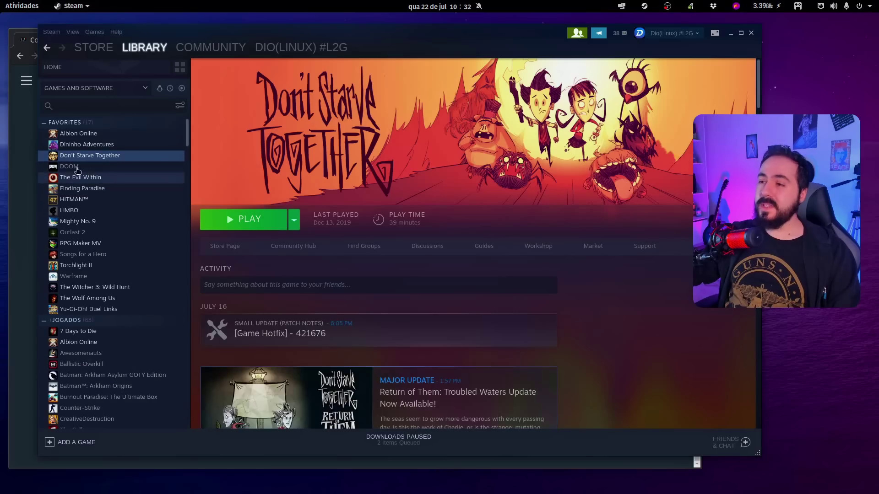
Open the properties of Dininho Adventures and view the Proton versions available for a forced Steam Play compatibility tool, leaving the option disabled.
click(91, 144)
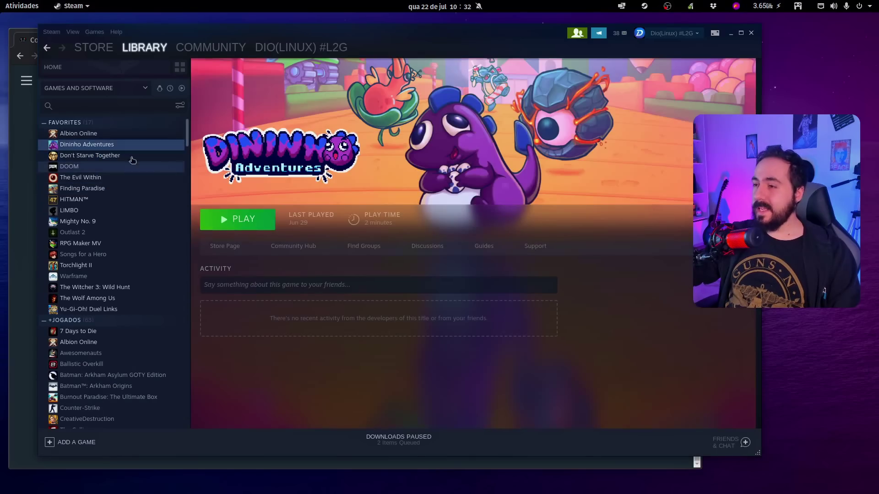
right_click(98, 147)
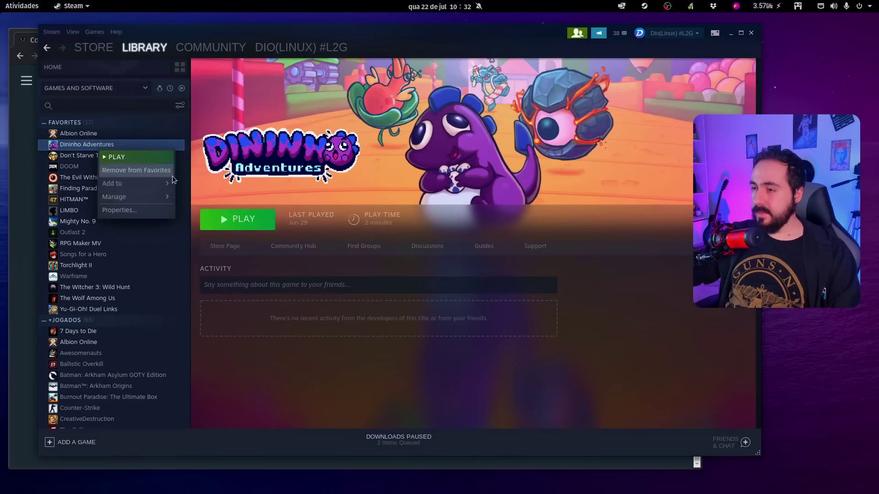
click(141, 210)
drag(490, 111, 424, 102)
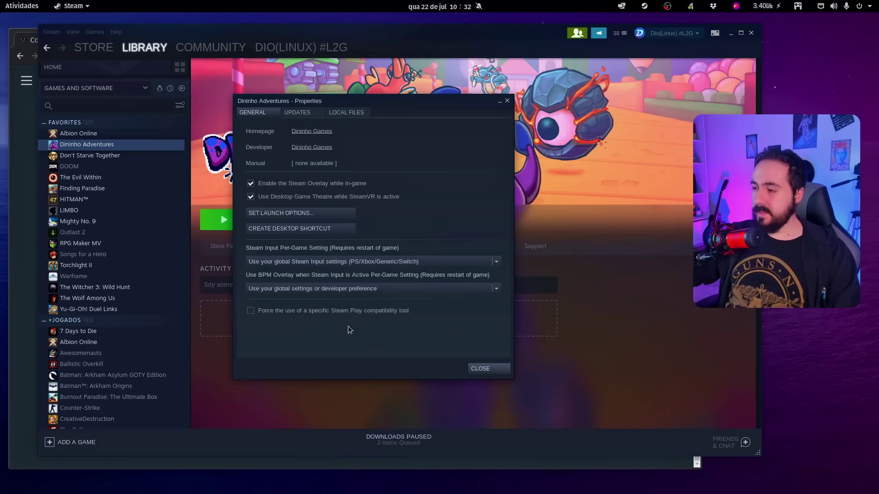
click(249, 310)
click(494, 328)
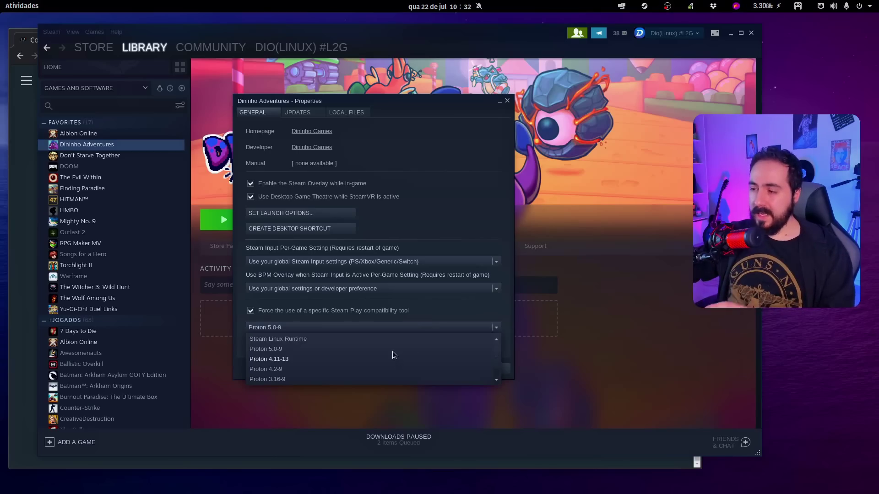
click(432, 313)
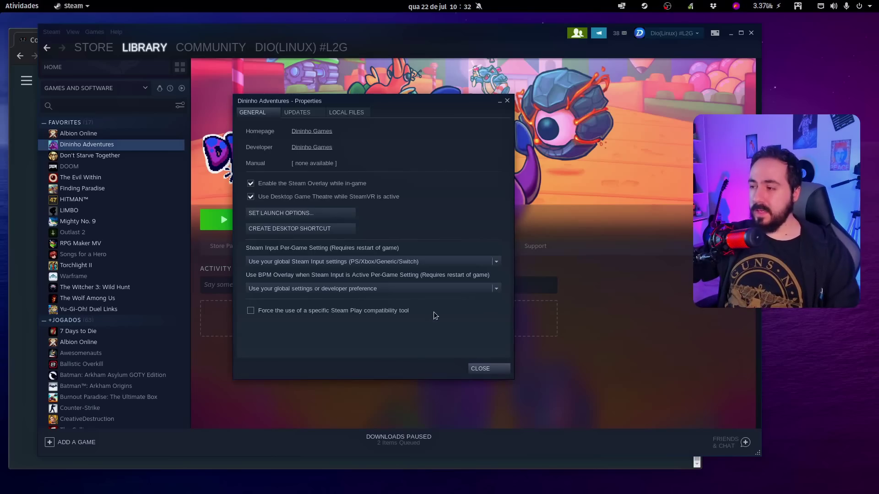
click(489, 368)
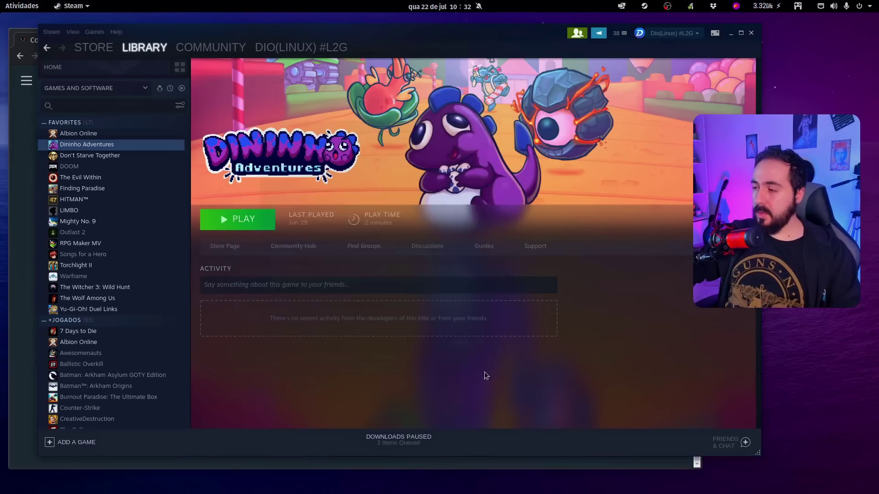
Close the Steam window and exit Steam completely.
click(751, 32)
click(644, 6)
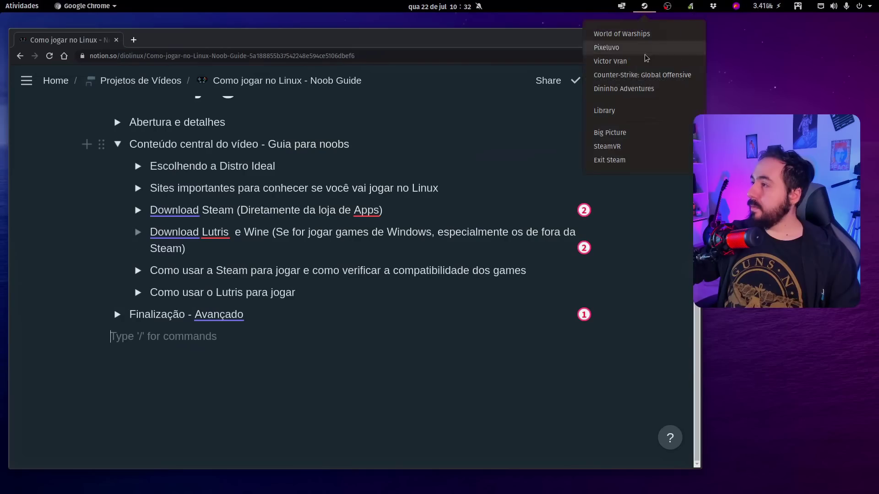
click(632, 160)
Check the "Como usar o Lutris para jogar" item in the Notion outline, leaving it collapsed.
mouse_move(152, 296)
mouse_down()
mouse_move(293, 294)
mouse_move(146, 293)
mouse_up()
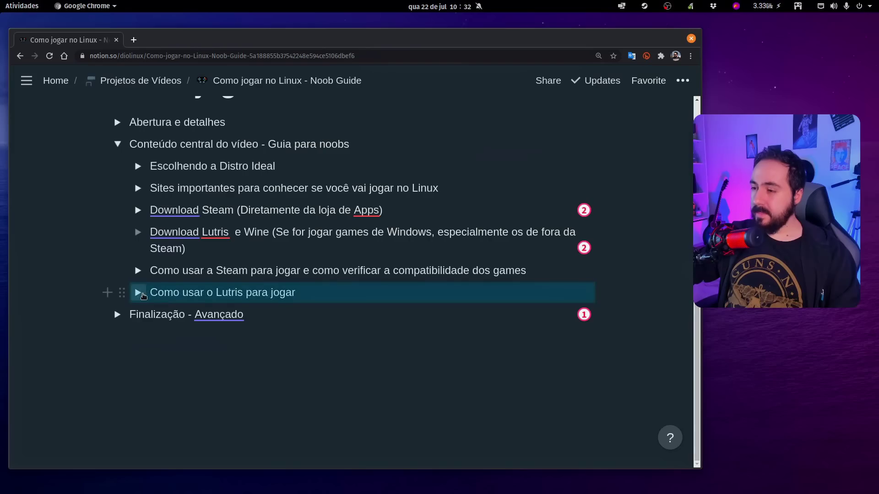
click(138, 292)
click(137, 292)
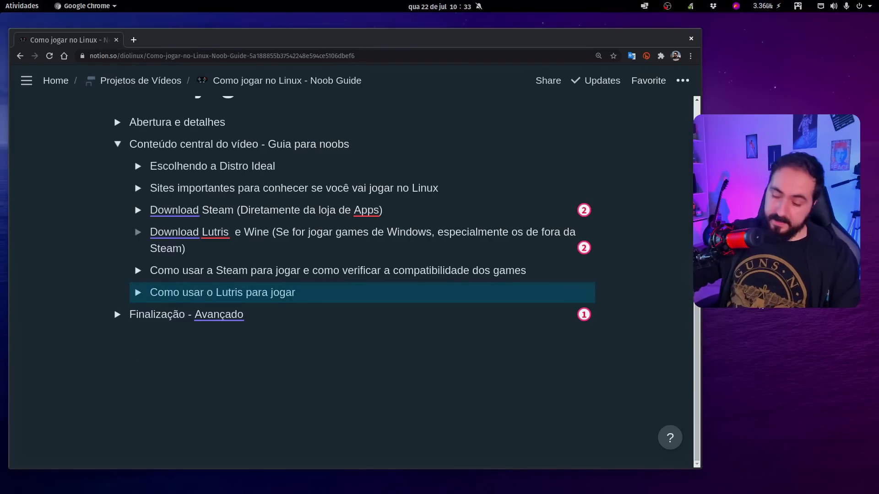
Launch Lutris from the desktop's application search and reposition its window over the browser.
key(super)
text(lutris)
key(Return)
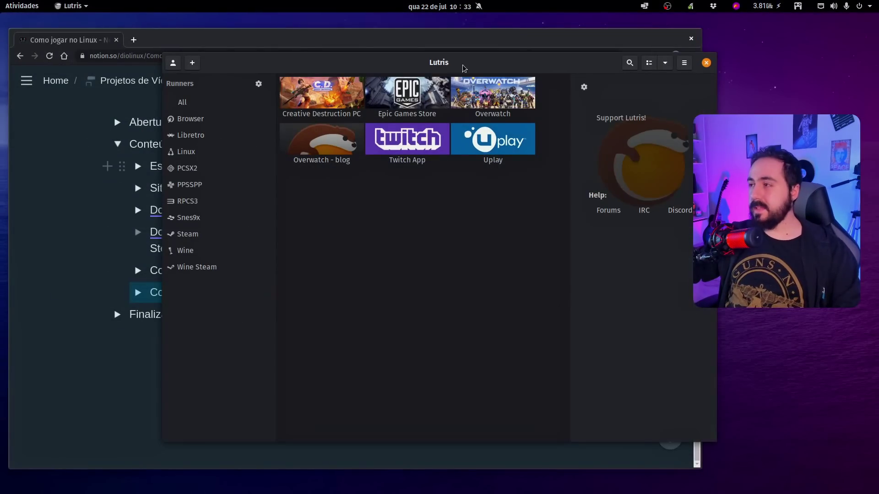
drag(464, 67, 361, 66)
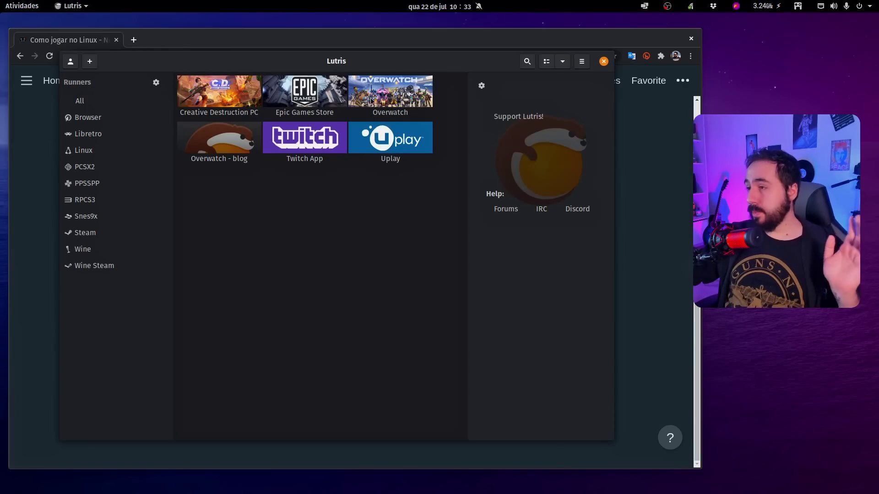
click(376, 118)
click(375, 180)
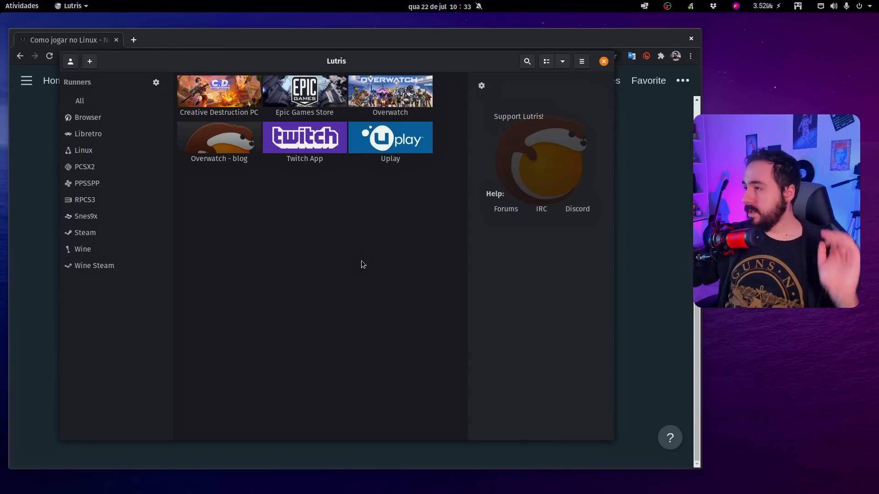
click(542, 63)
click(544, 63)
click(527, 61)
click(547, 63)
click(548, 63)
click(527, 62)
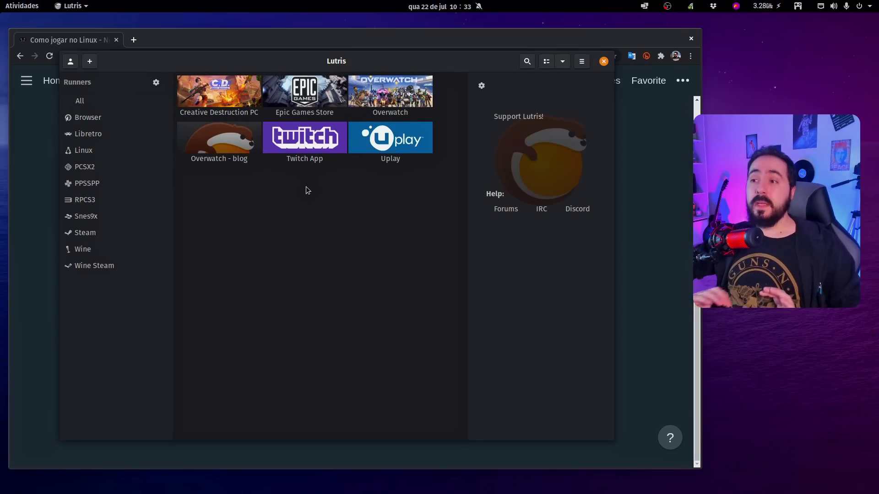
Review the Lutris runners list, from the console emulators down to Wine and Wine Steam, and close the manager.
click(156, 83)
drag(432, 104, 287, 38)
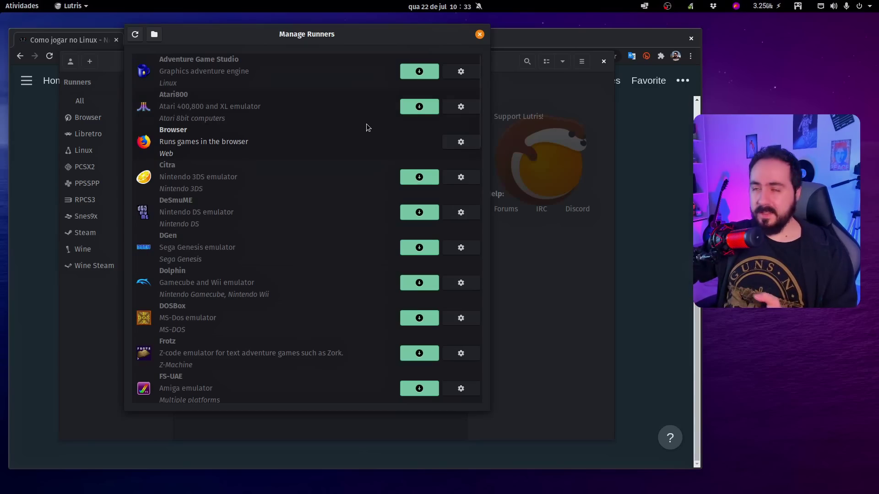
scroll(366, 128, down, 5)
scroll(371, 129, down, 10)
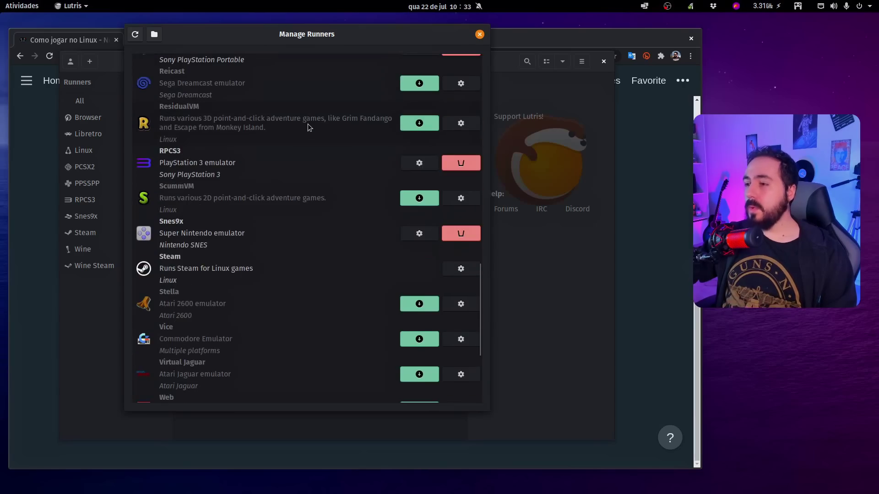
scroll(307, 124, down, 4)
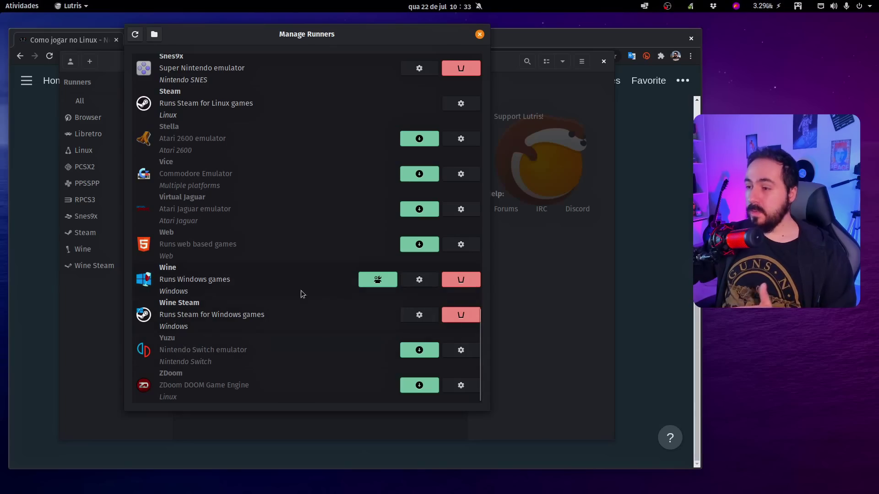
scroll(251, 278, up, 10)
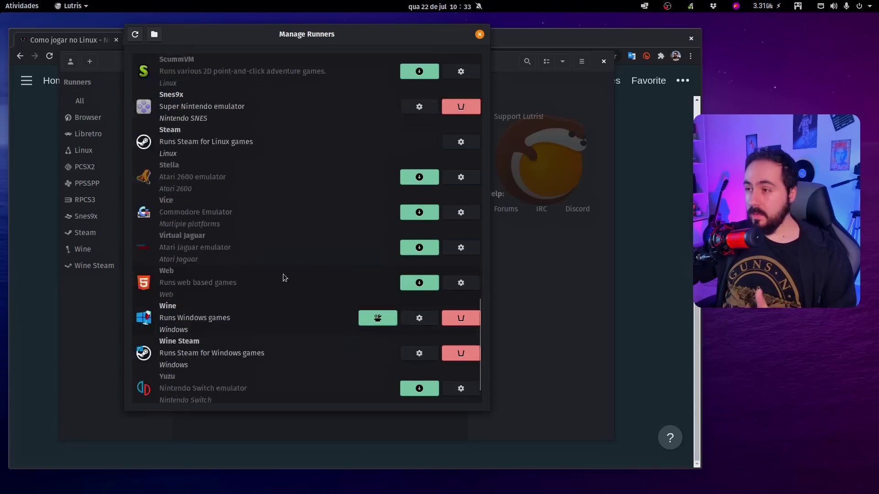
click(480, 35)
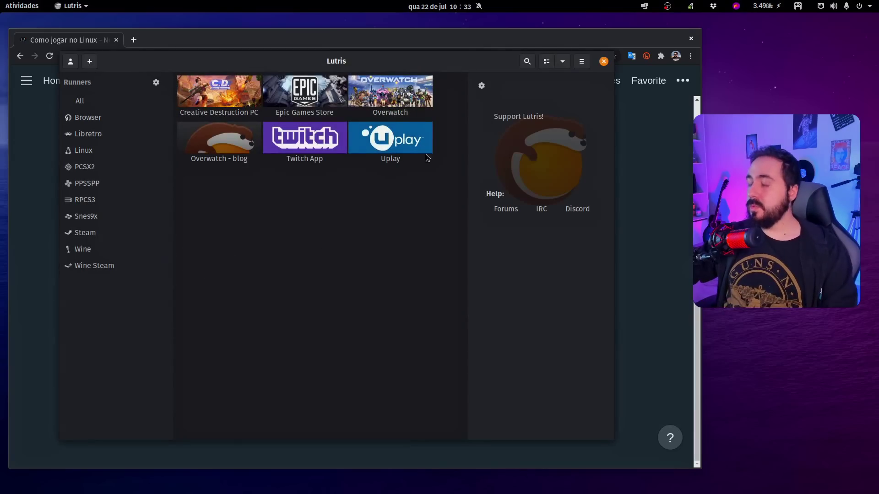
Search Lutris.net for "warcraft" games.
click(519, 63)
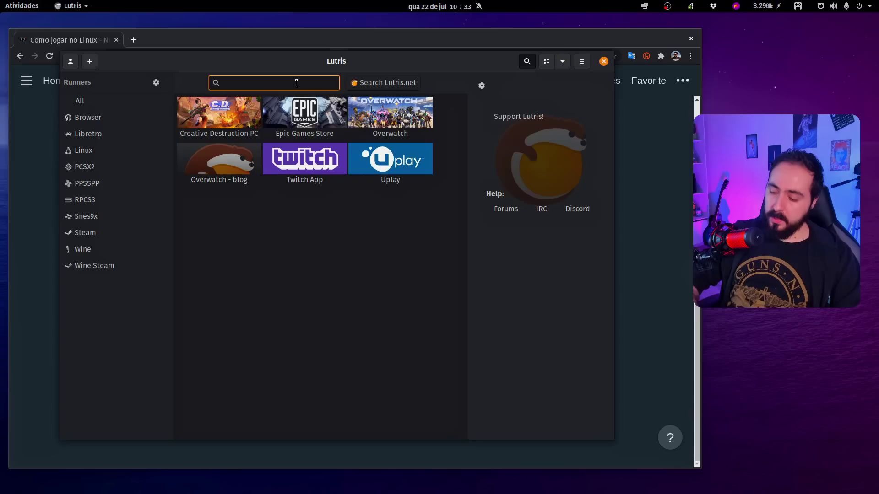
text(warfrac)
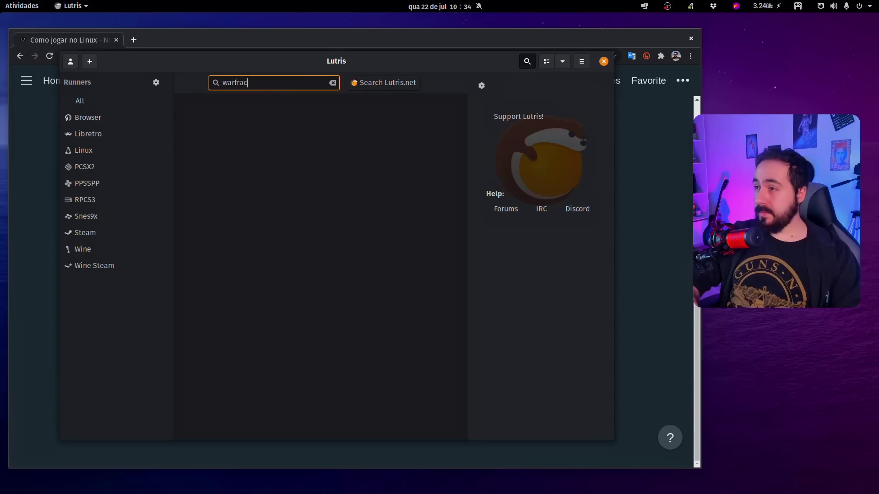
key(BackSpace)
key(BackSpace)
key(BackSpace)
key(BackSpace)
text(craft)
click(378, 83)
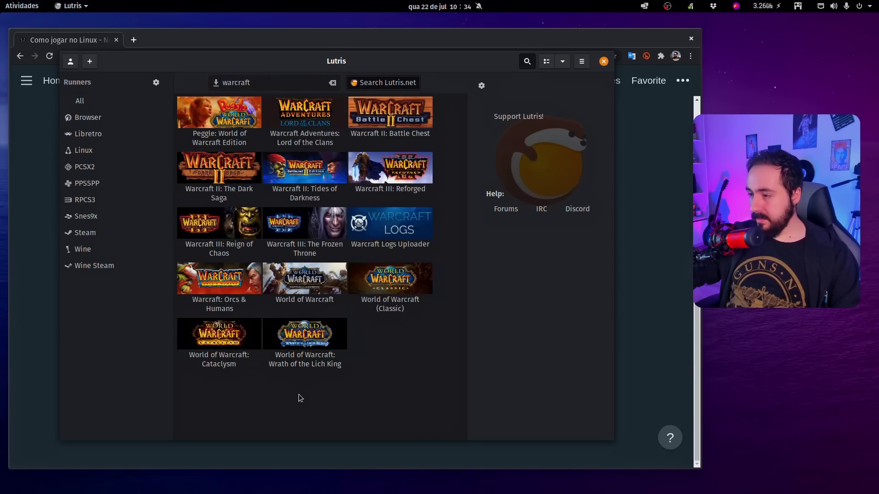
Start the Battle.net installer for World of Warcraft (Classic) and highlight the home folder part of its installation directory.
click(400, 288)
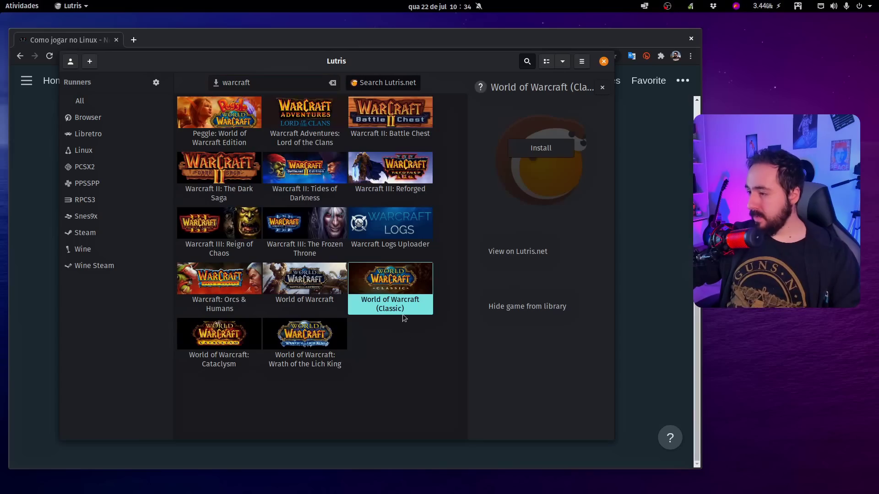
click(555, 152)
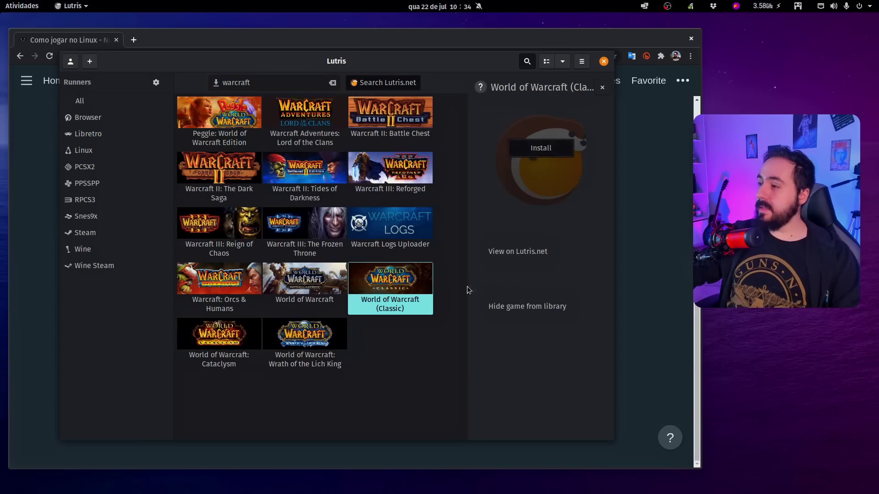
drag(484, 158, 362, 136)
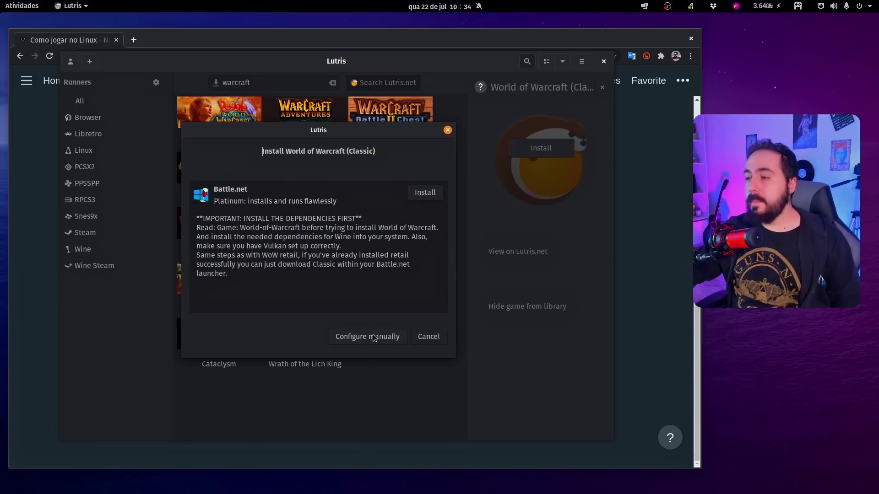
click(425, 193)
click(234, 209)
key(shift+Home)
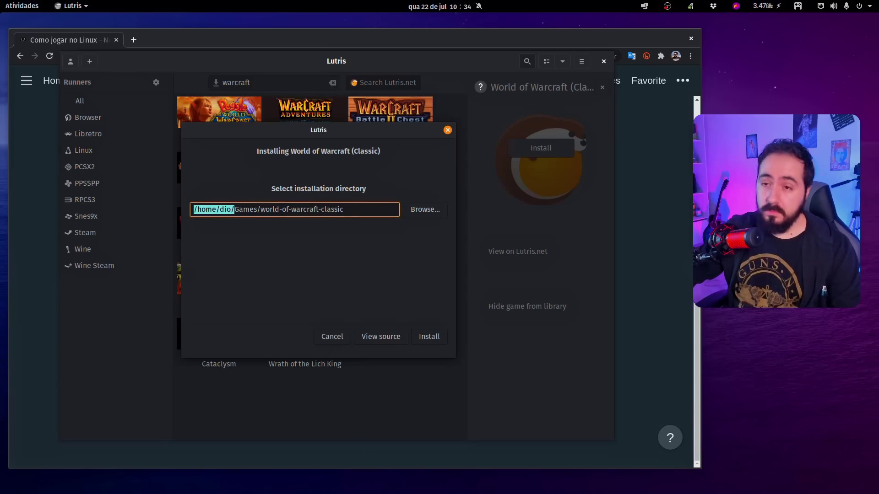
Look at the Games folder inside the home directory with the file manager, and close the file manager.
key(super)
click(24, 125)
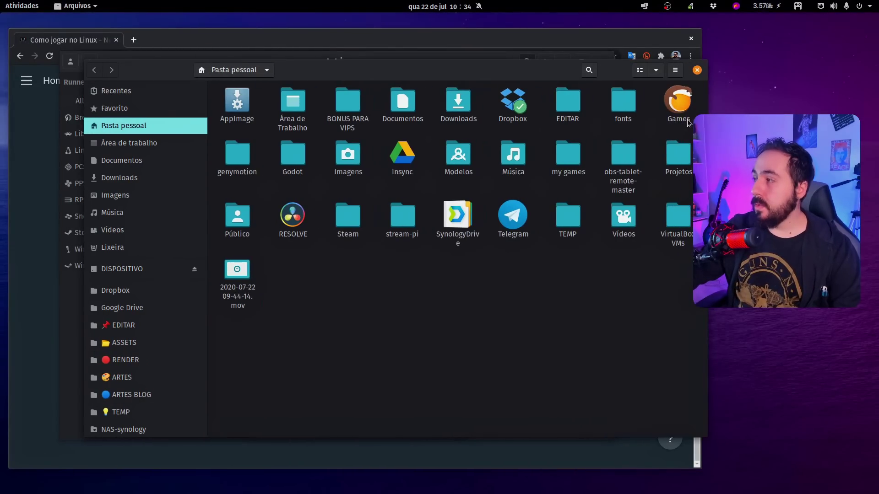
double_click(686, 119)
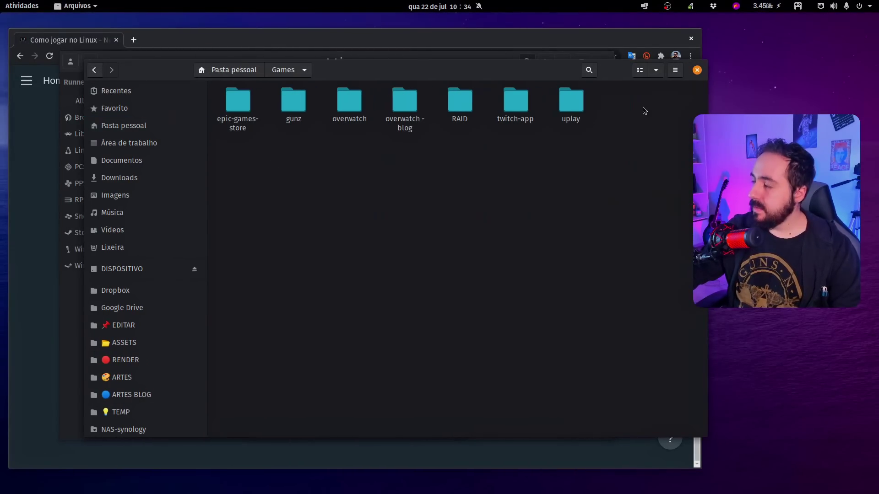
click(697, 70)
Run the World of Warcraft (Classic) installation in the proposed directory and cancel it, removing the game files.
click(430, 338)
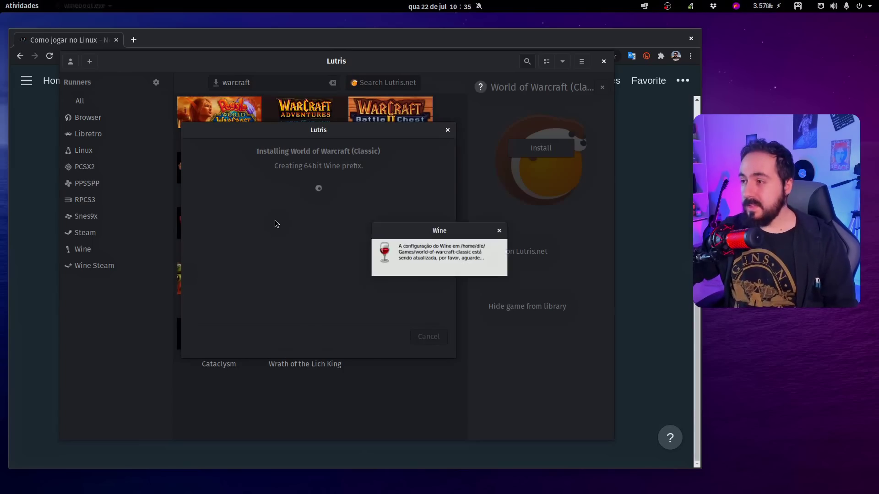
drag(432, 252, 389, 218)
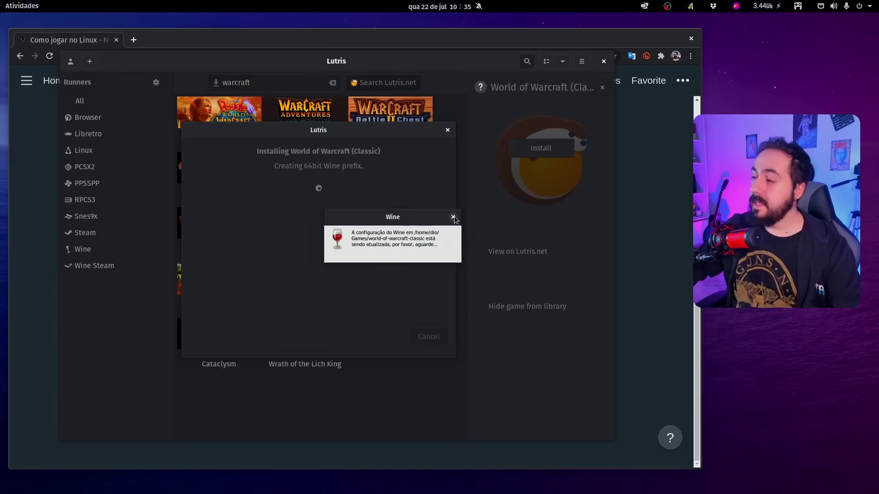
click(447, 130)
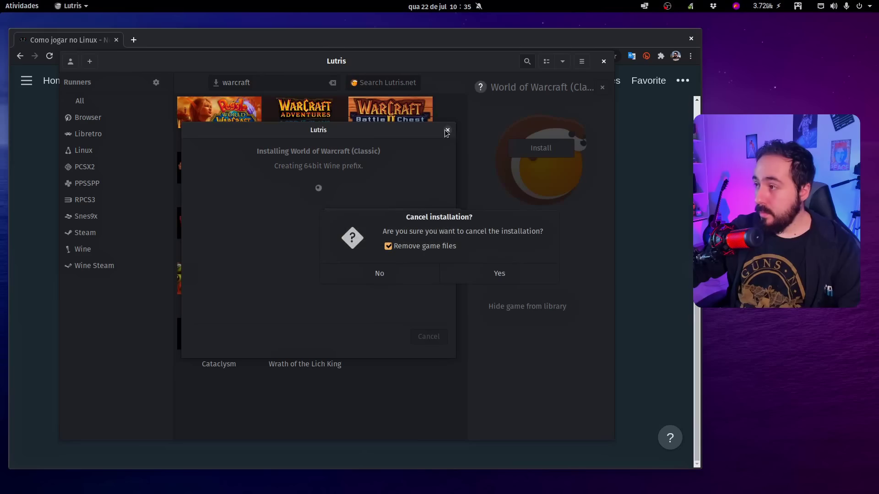
click(499, 273)
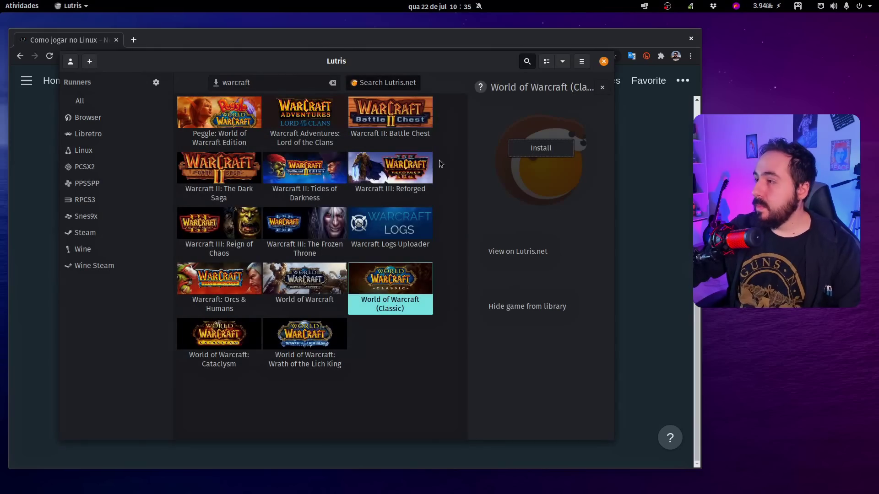
Clear the Lutris.net search, return to the installed games and open the configuration of Overwatch.
click(332, 82)
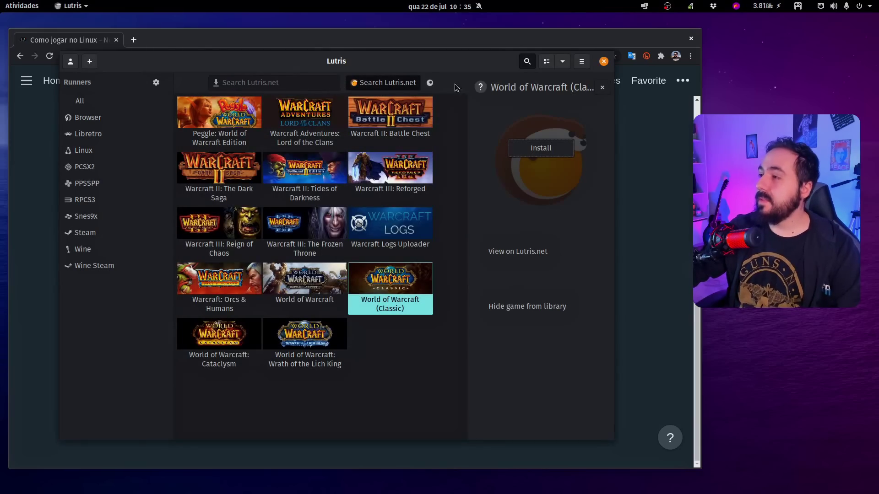
click(529, 62)
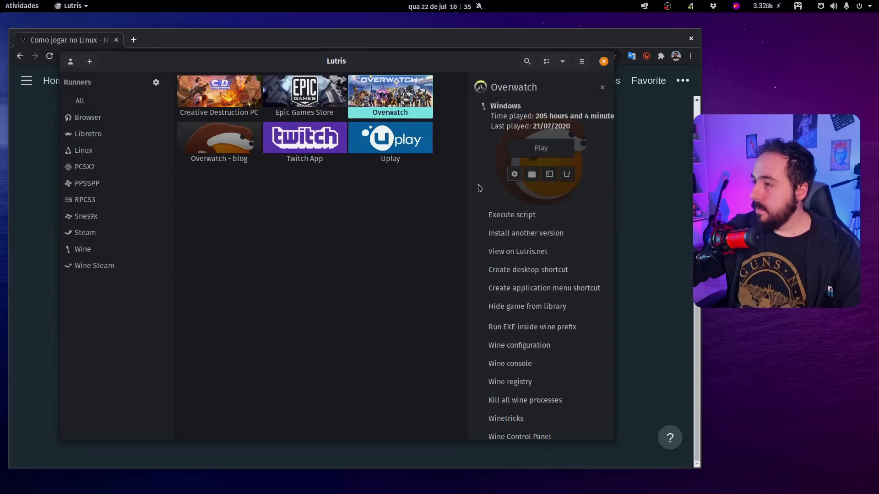
click(403, 114)
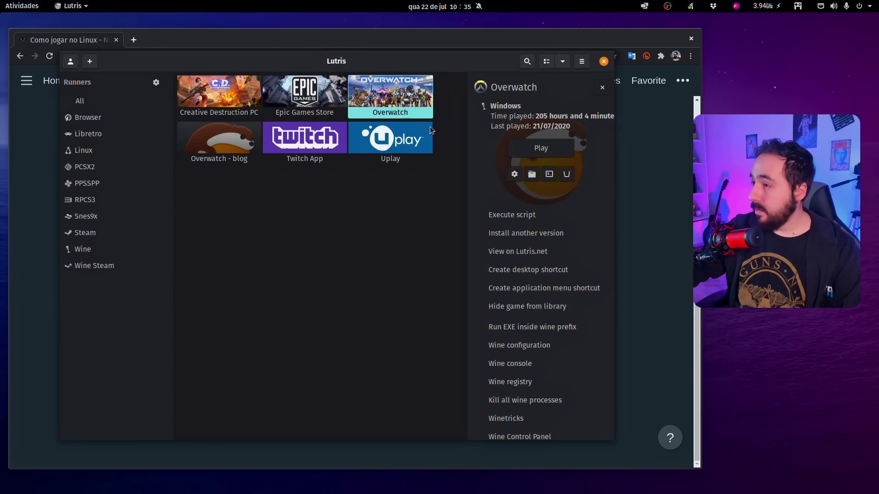
click(514, 174)
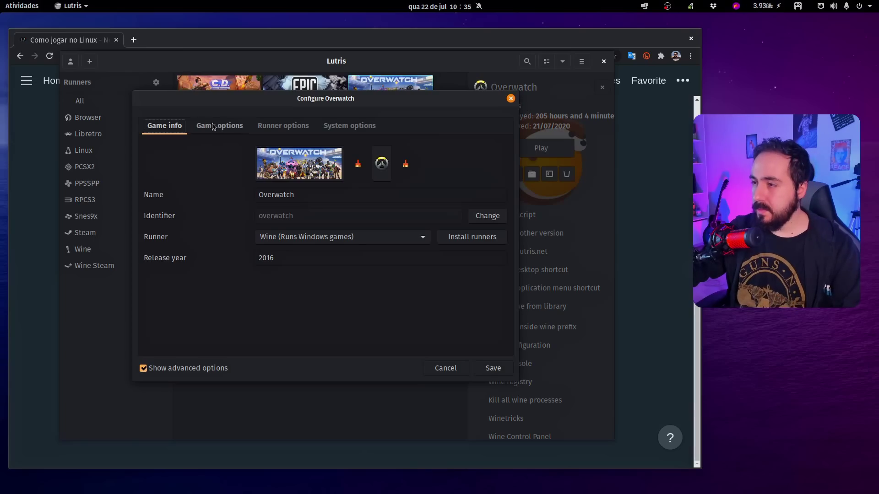
Review Overwatch's game options with advanced options shown, and check the available Wine versions in its runner options, keeping lutris-5.7-3-x86_64.
click(143, 370)
click(143, 370)
click(226, 130)
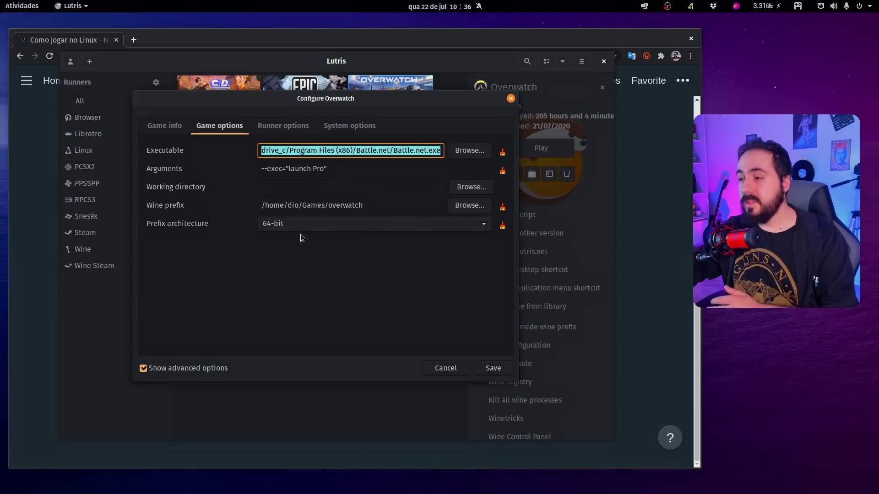
click(298, 132)
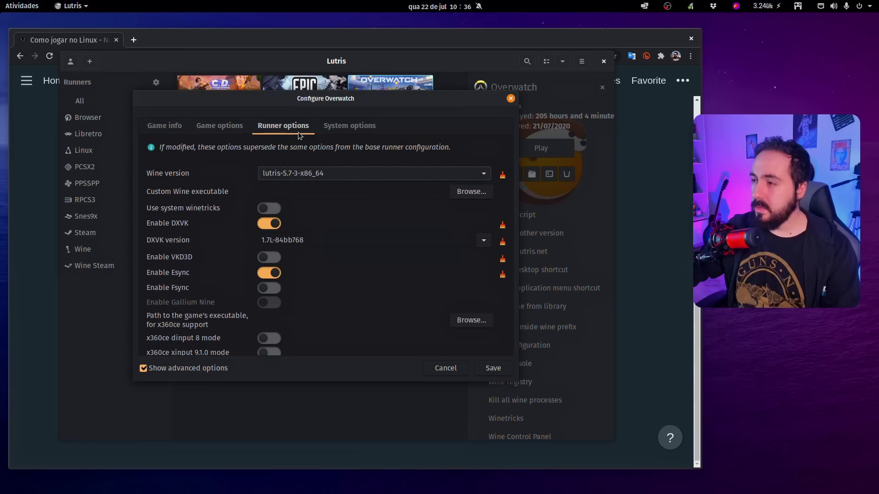
click(483, 176)
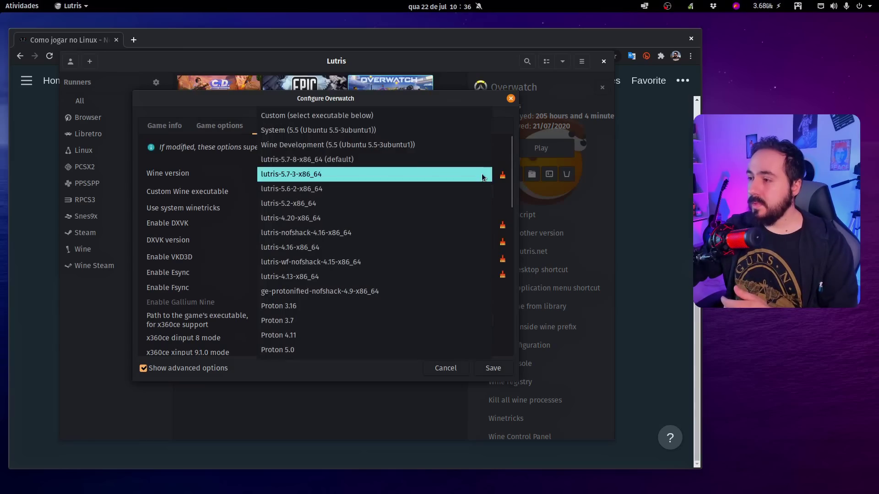
click(320, 174)
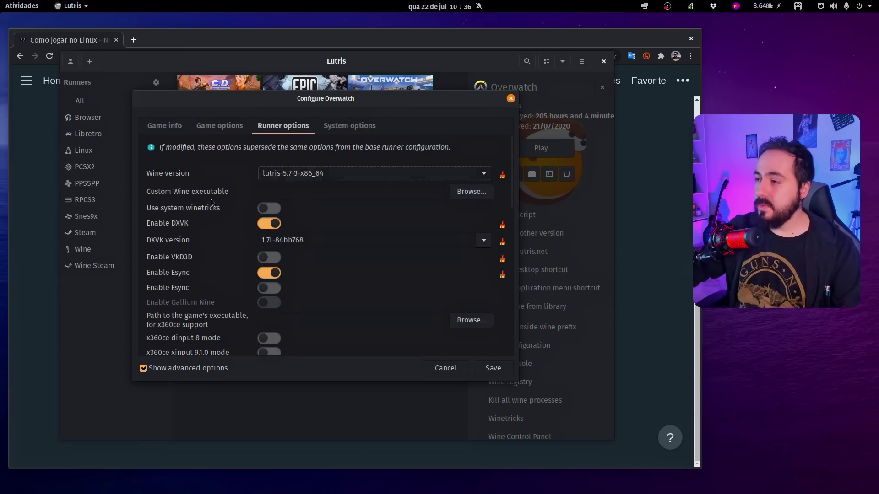
Examine Overwatch's runner options, from DXVK and Esync to the x360ce modes and the virtual desktop resolution.
mouse_move(227, 228)
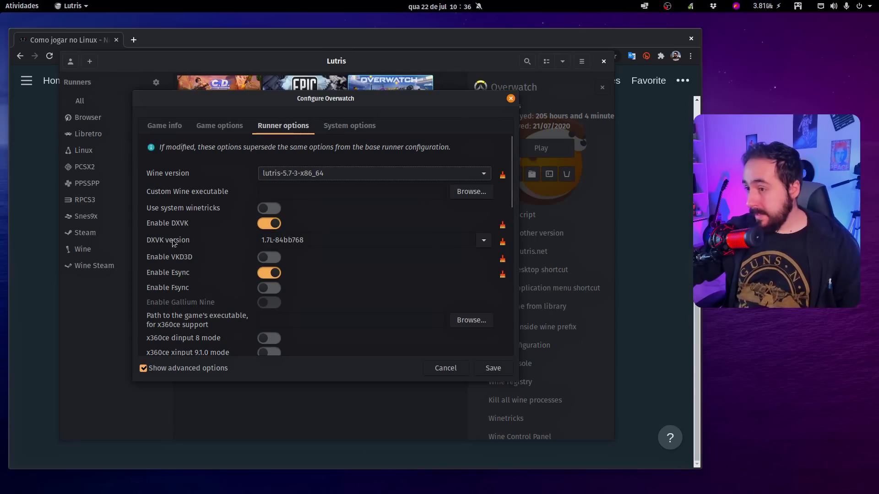
mouse_move(187, 265)
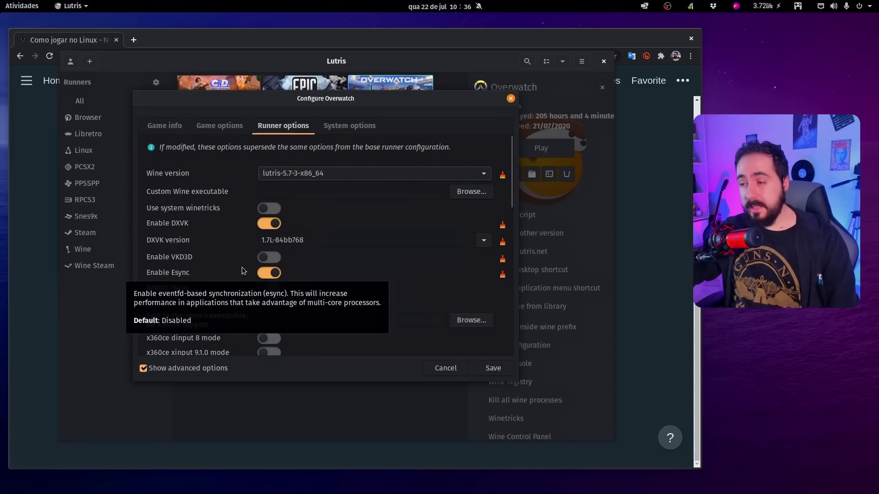
scroll(256, 274, down, 1)
mouse_move(265, 273)
scroll(288, 276, down, 4)
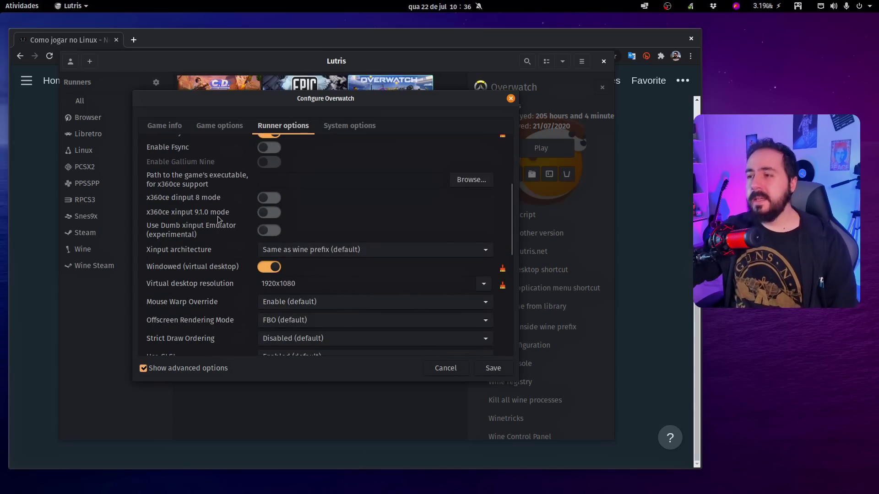
mouse_move(255, 229)
mouse_move(276, 215)
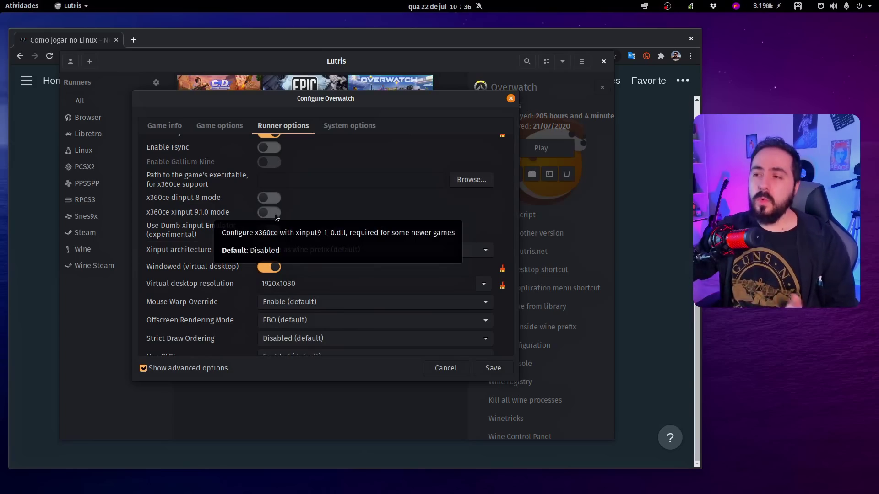
scroll(339, 222, down, 2)
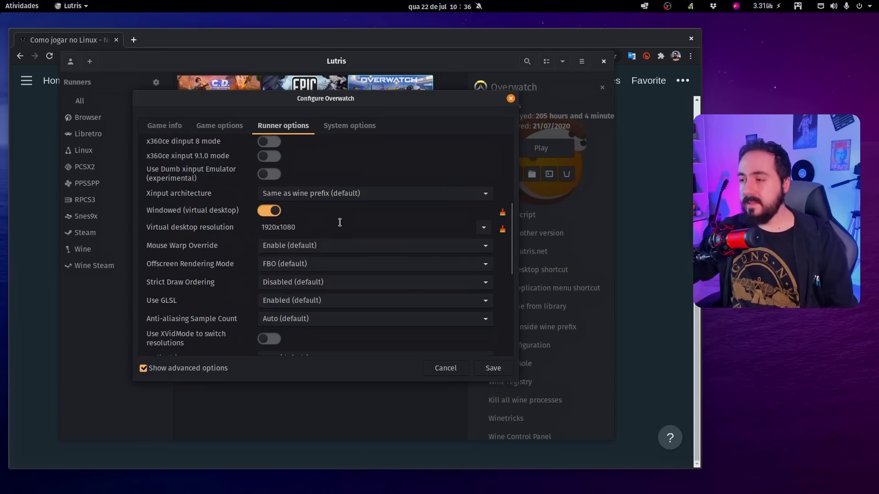
mouse_move(311, 226)
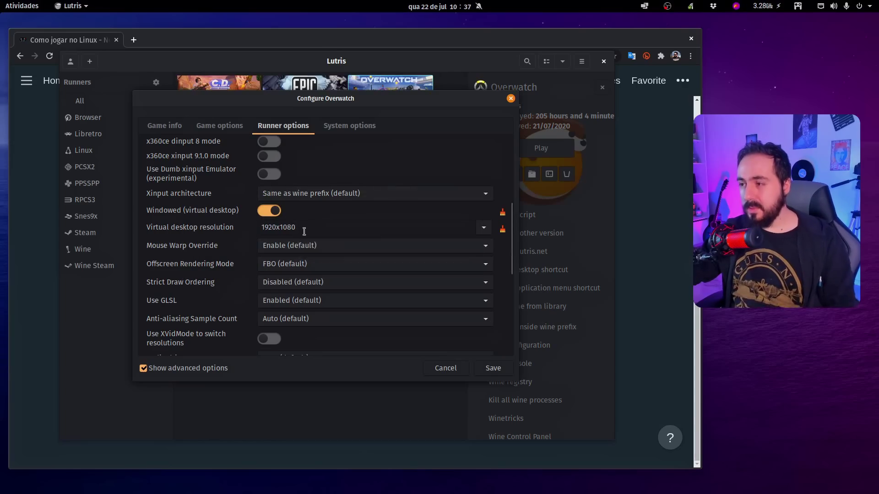
scroll(473, 192, down, 1)
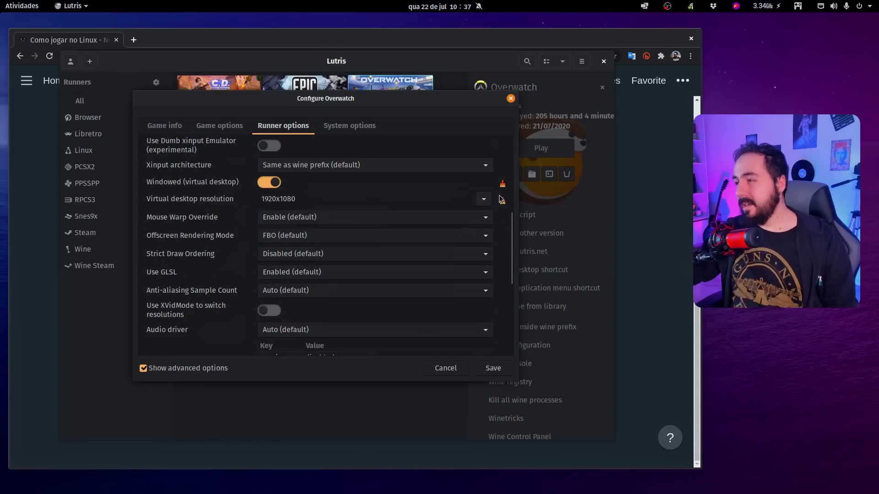
drag(509, 229, 403, 135)
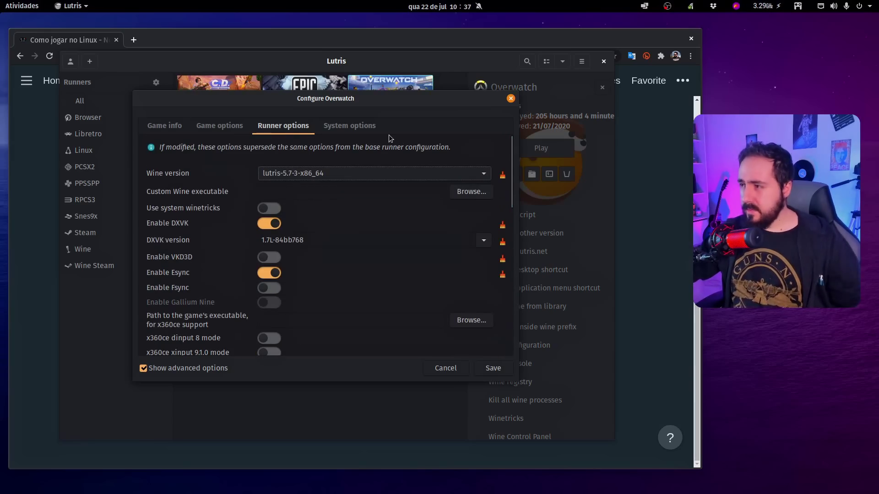
Review Overwatch's system options including the environment variables, and close the configuration without saving.
click(359, 130)
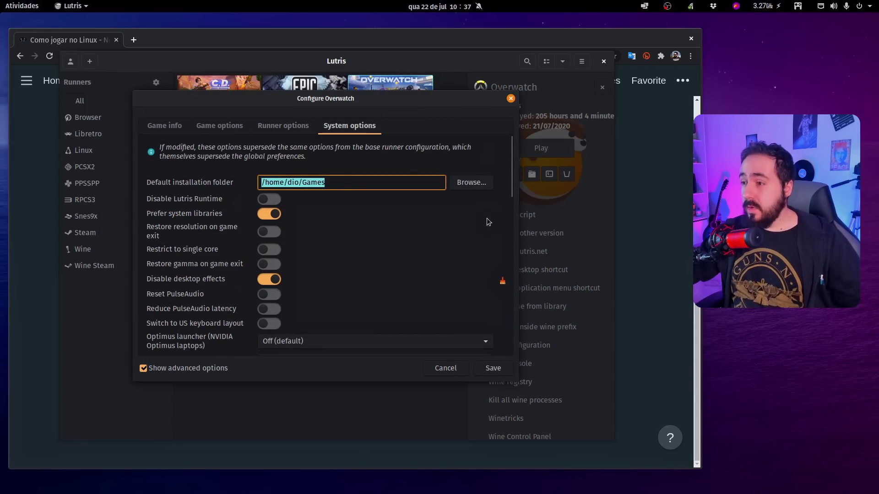
drag(511, 167, 508, 352)
scroll(503, 321, up, 10)
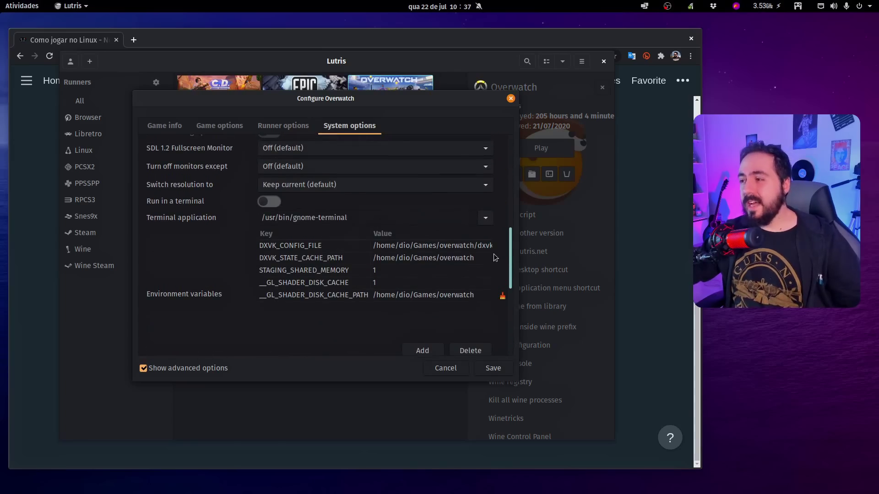
scroll(494, 257, up, 10)
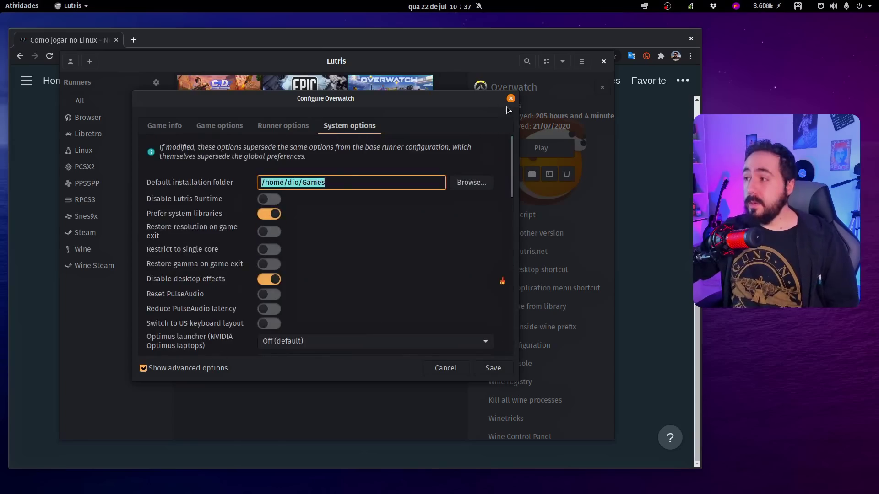
click(510, 98)
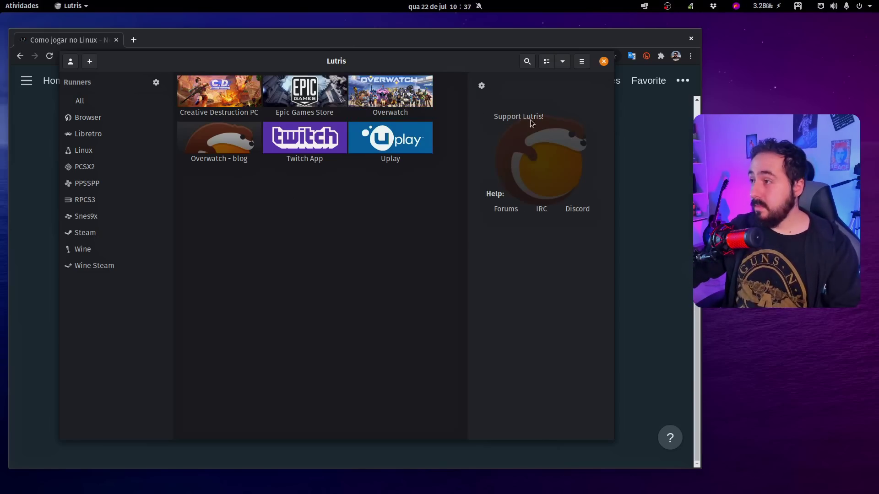
Search for "league of legends" in Lutris and open the list of installers for League of Legends.
click(527, 62)
text(le)
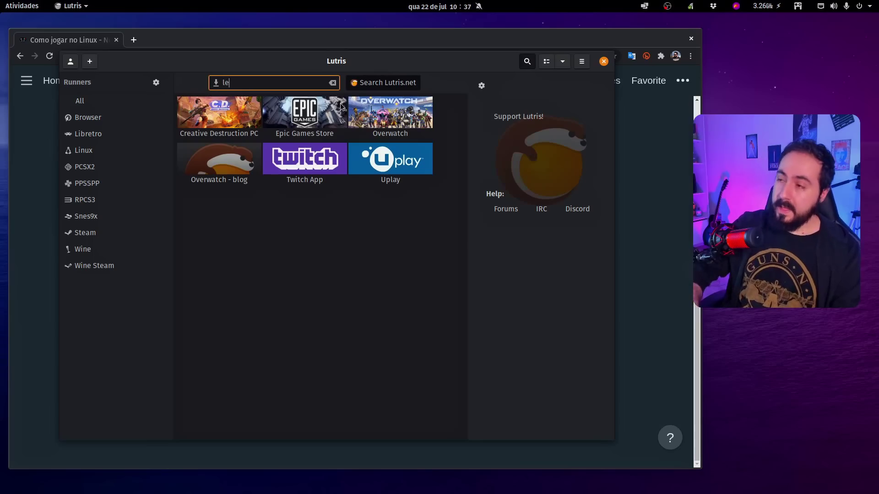
text(ague of legends)
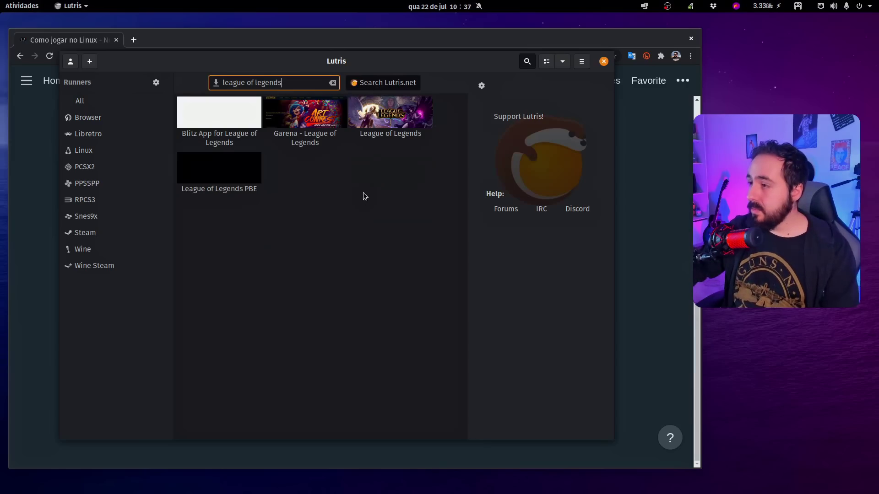
click(394, 133)
click(541, 150)
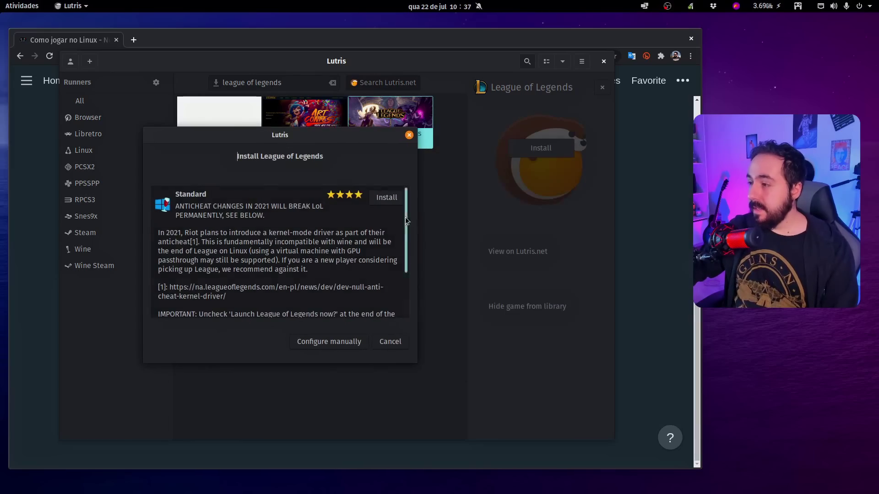
Read the notes of the Standard and Riot Client + Blitz.gg installers, and close the installer list without installing.
drag(405, 216, 403, 300)
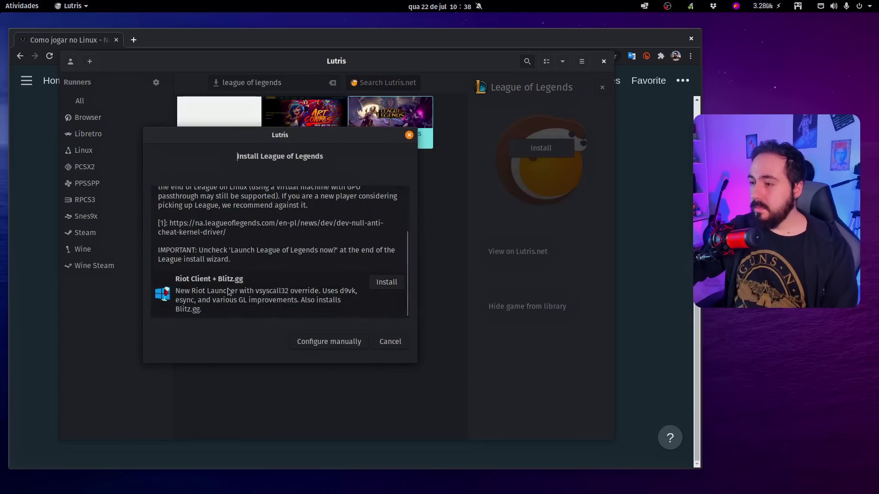
drag(403, 277, 405, 236)
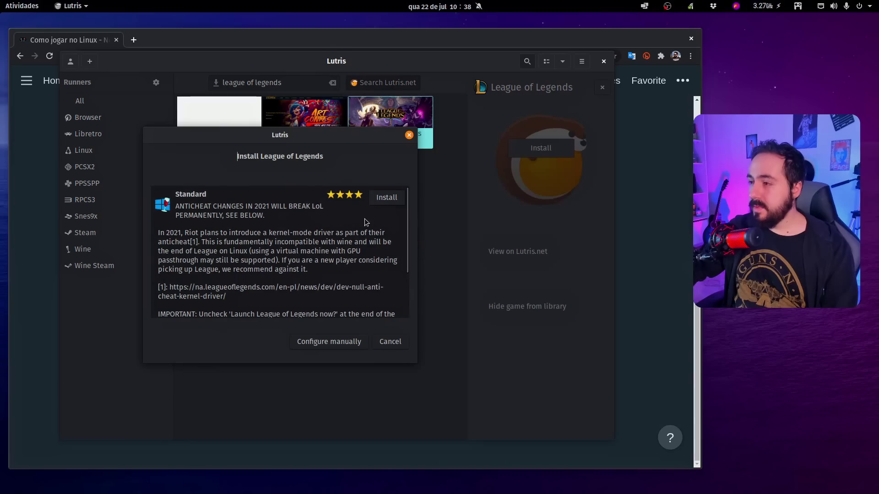
mouse_move(406, 202)
mouse_down()
mouse_move(396, 251)
mouse_move(405, 190)
mouse_up()
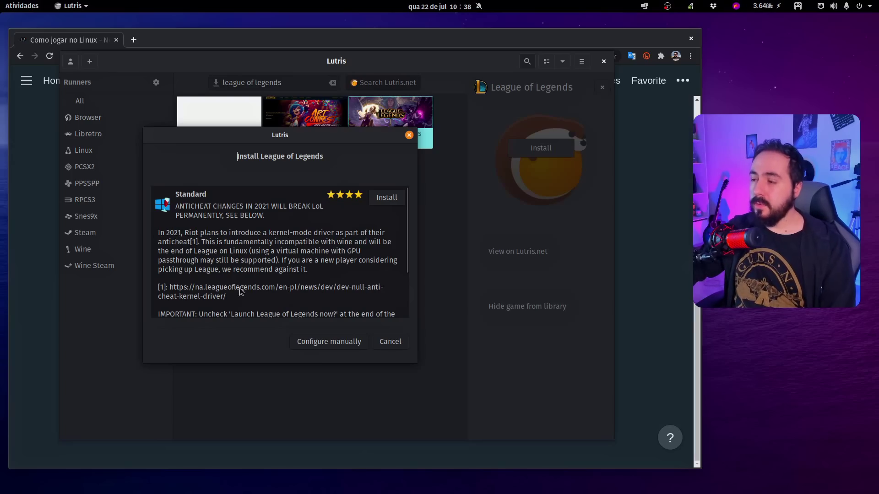
scroll(406, 231, down, 5)
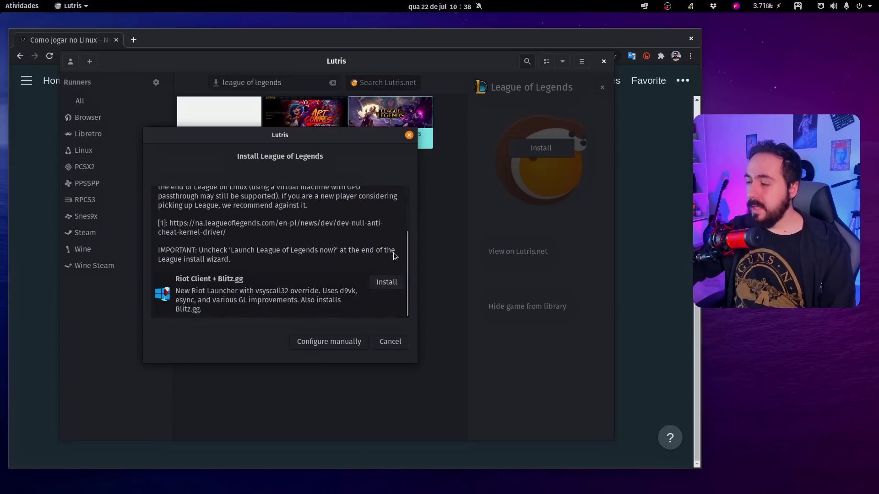
click(409, 134)
click(500, 272)
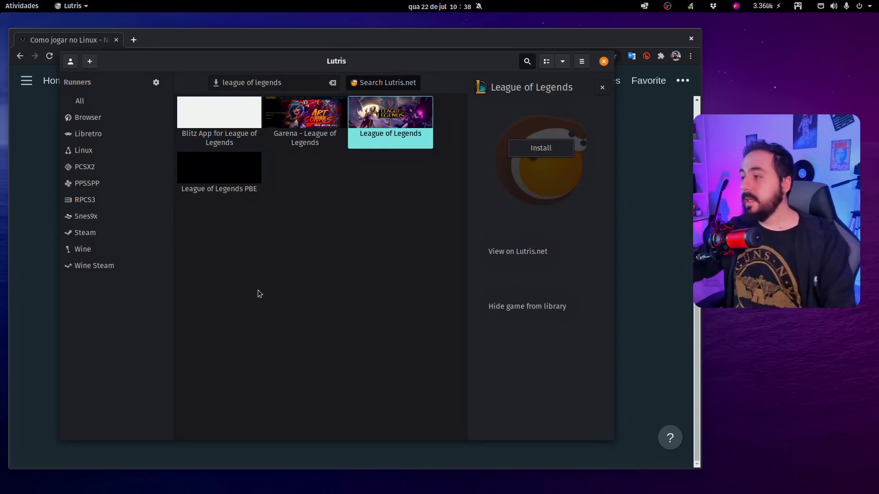
Clear the game search, launch Overwatch from the installed games and dismiss the GameMode notification.
click(333, 84)
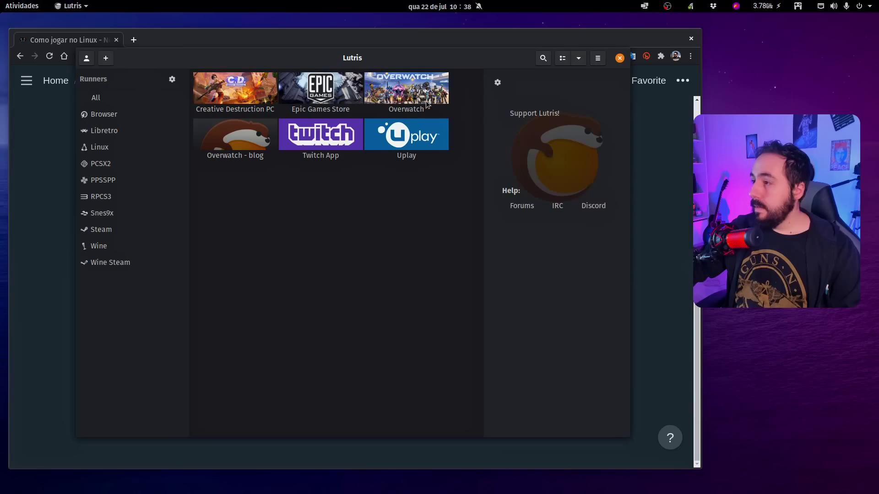
click(426, 102)
click(550, 147)
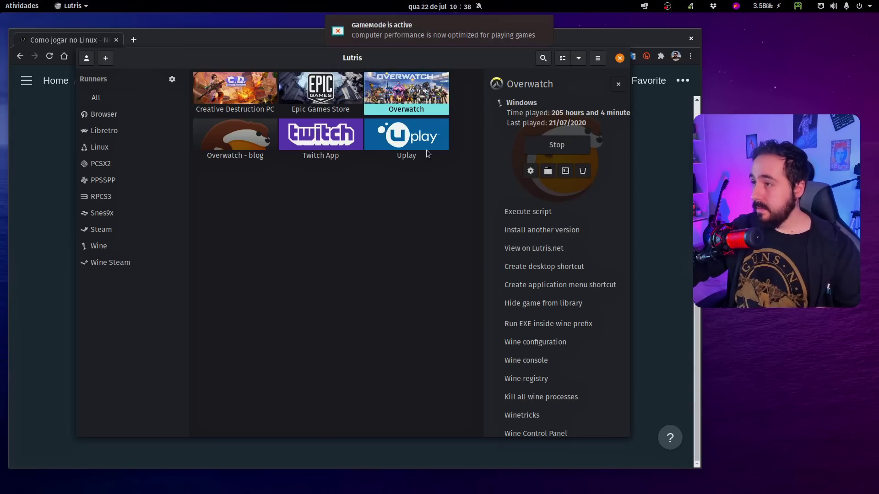
click(413, 41)
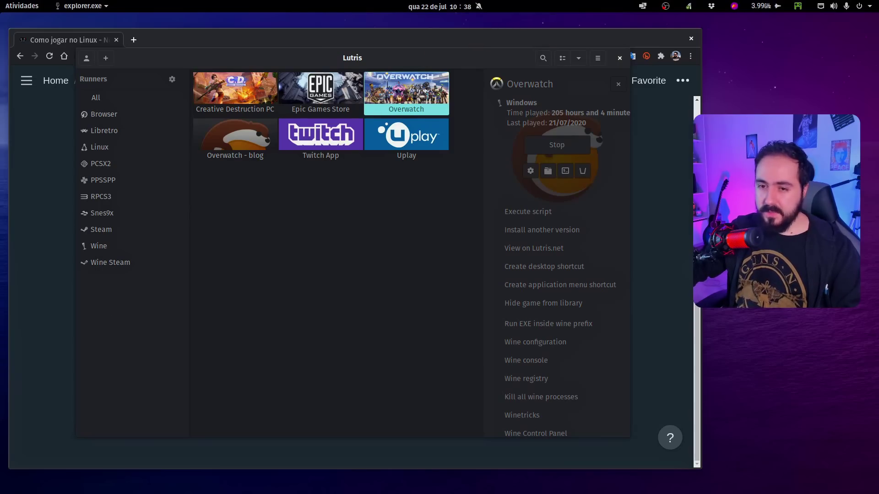
Bring the Wine desktop window running Battle.net to the front through the window overview.
key(super)
key(super)
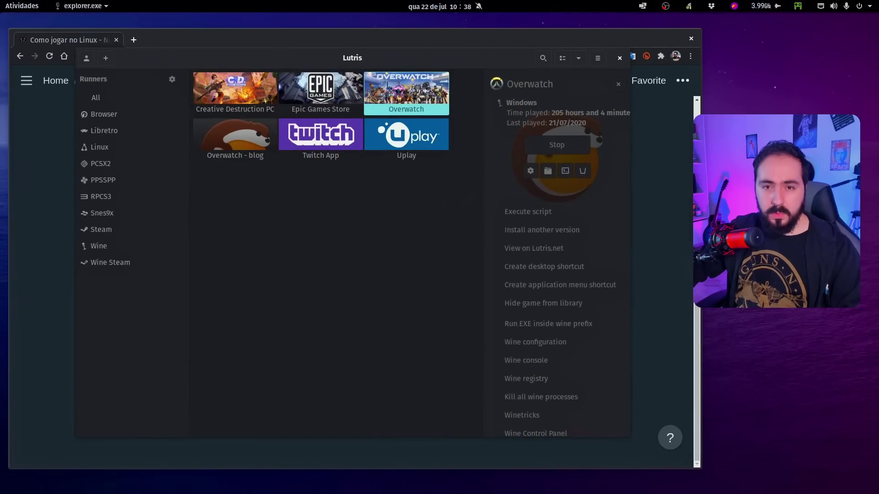
key(super)
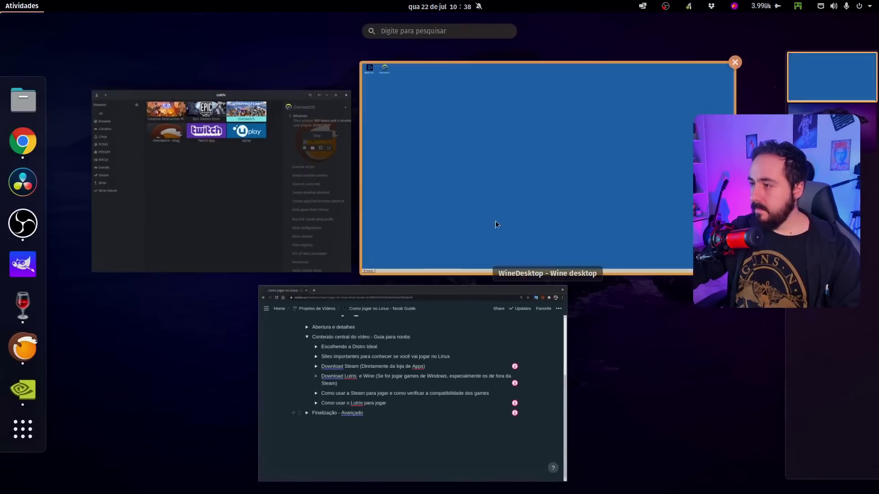
click(495, 221)
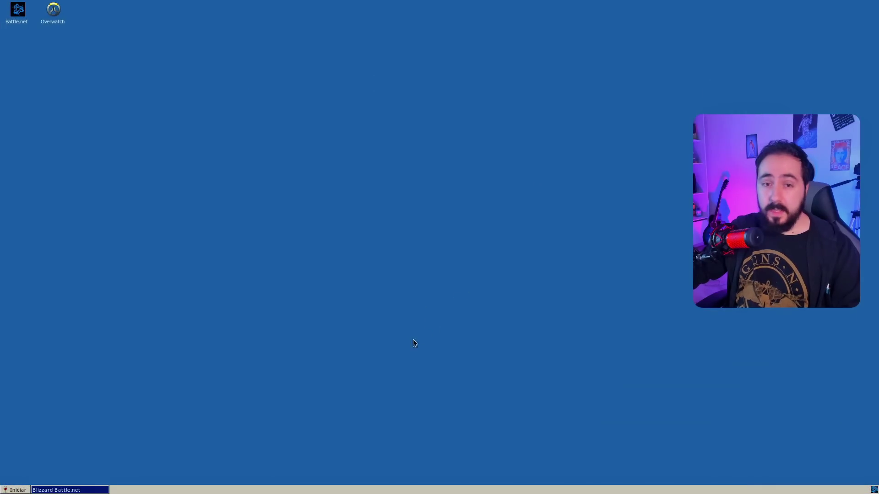
key(super)
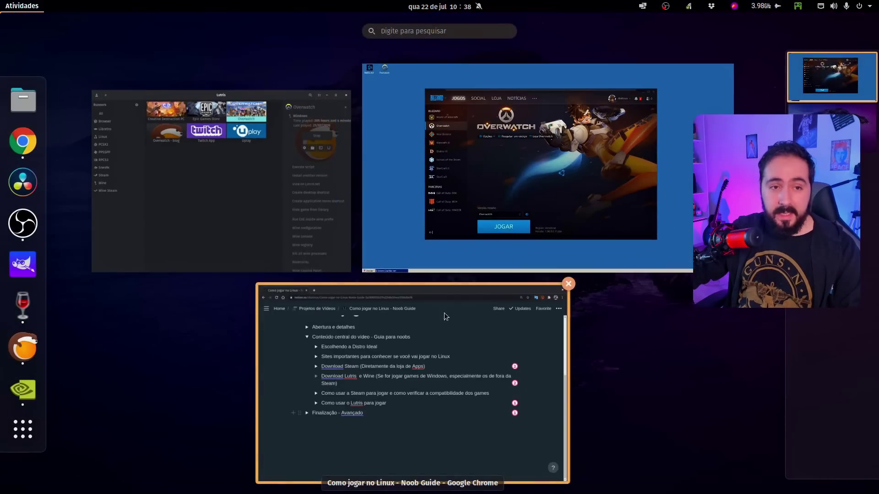
key(super)
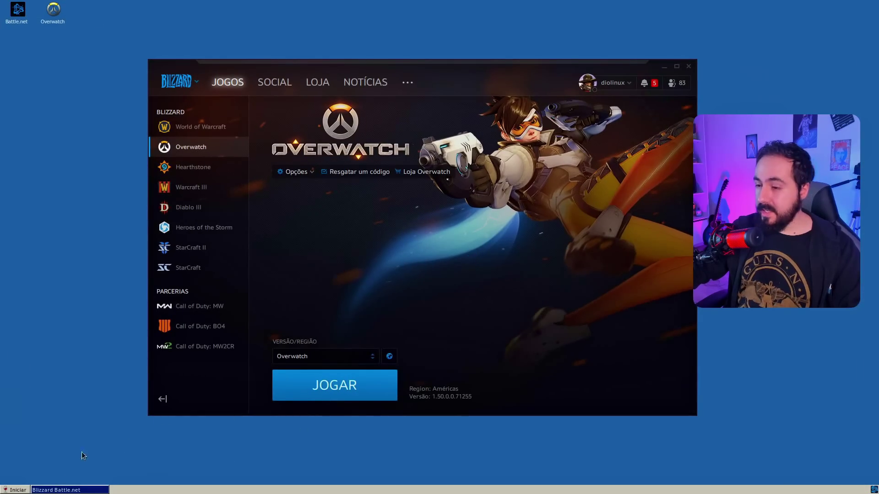
Start Overwatch from the Battle.net launcher.
click(289, 461)
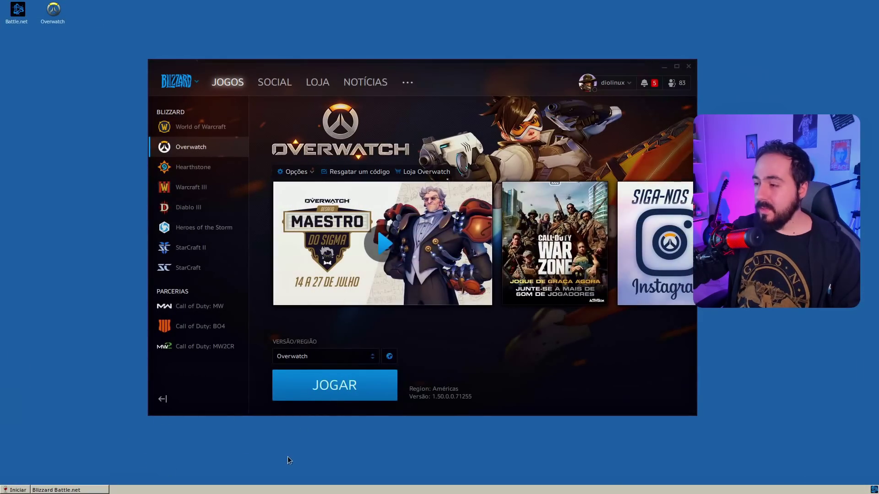
click(345, 383)
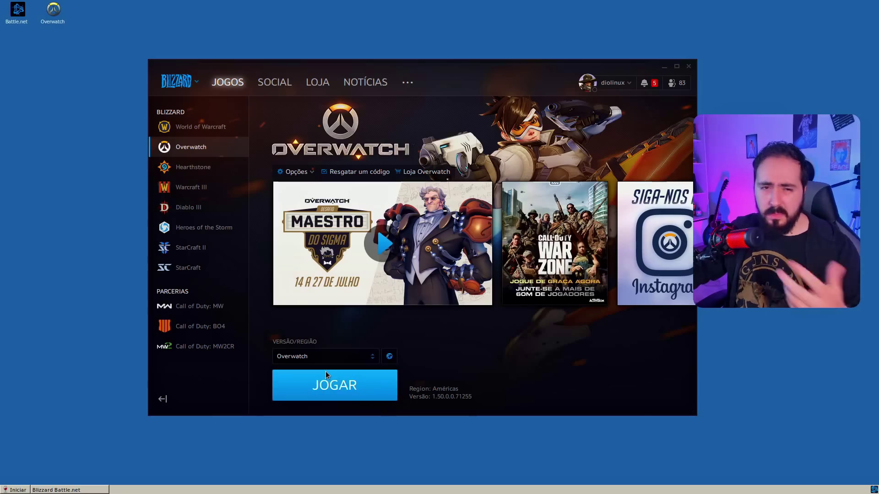
click(327, 371)
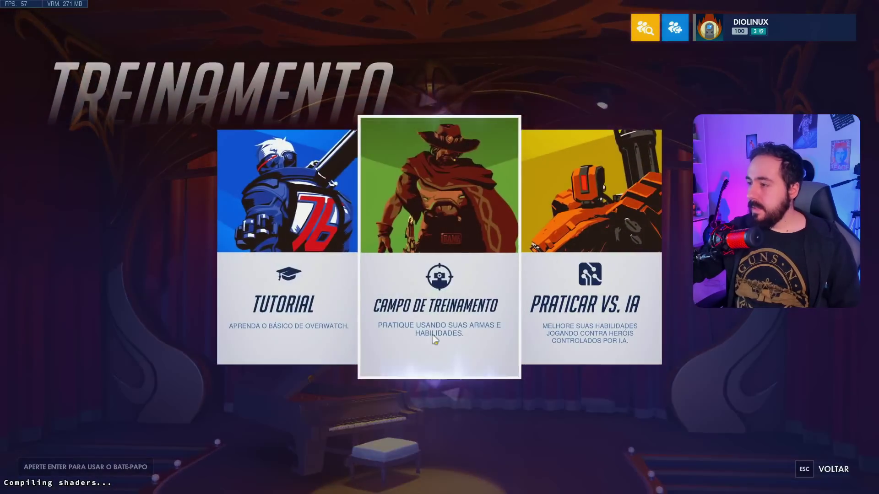
Enter the training range (Campo de Treinamento) and continue with Sombra as the selected hero.
click(454, 186)
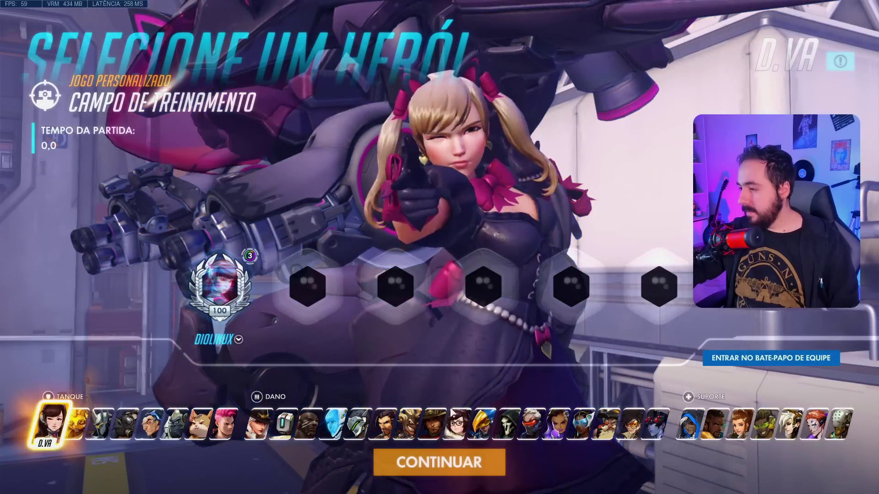
click(558, 423)
click(442, 461)
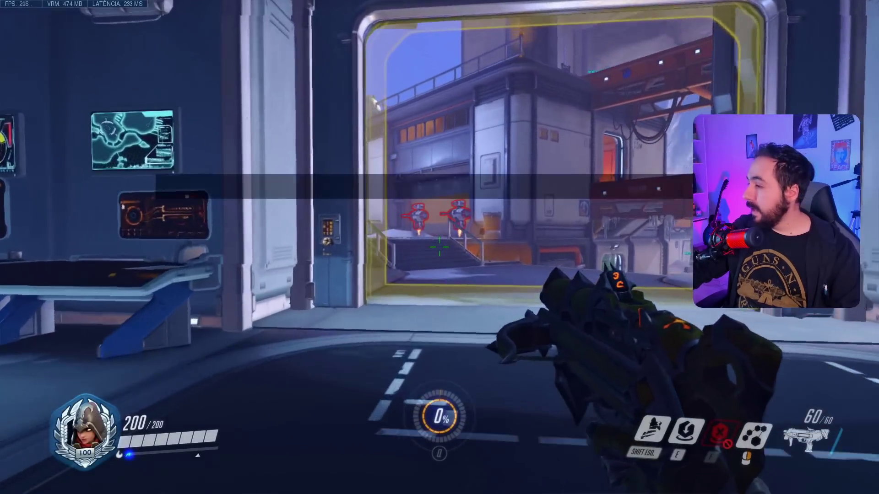
Leave the spawn room, hack and shoot the training bots by the stairs, reload and advance through the passage.
key(w)
right_click(439, 247)
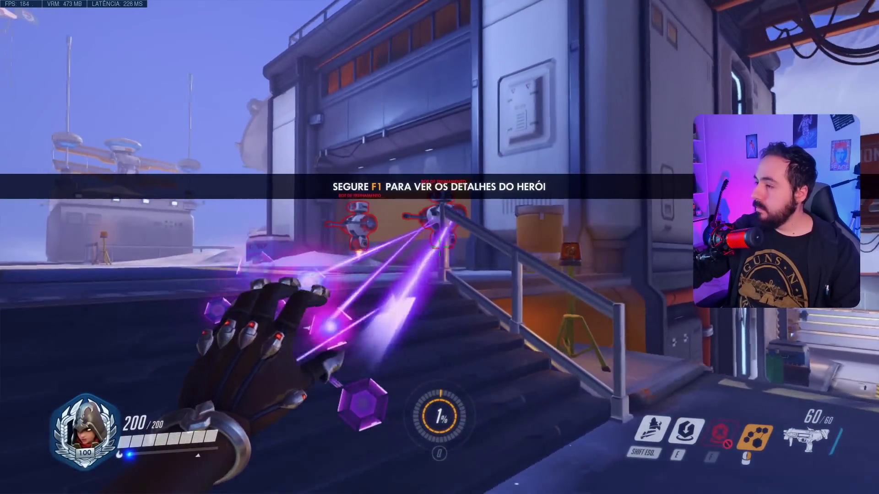
drag(440, 247, 439, 247)
key(r)
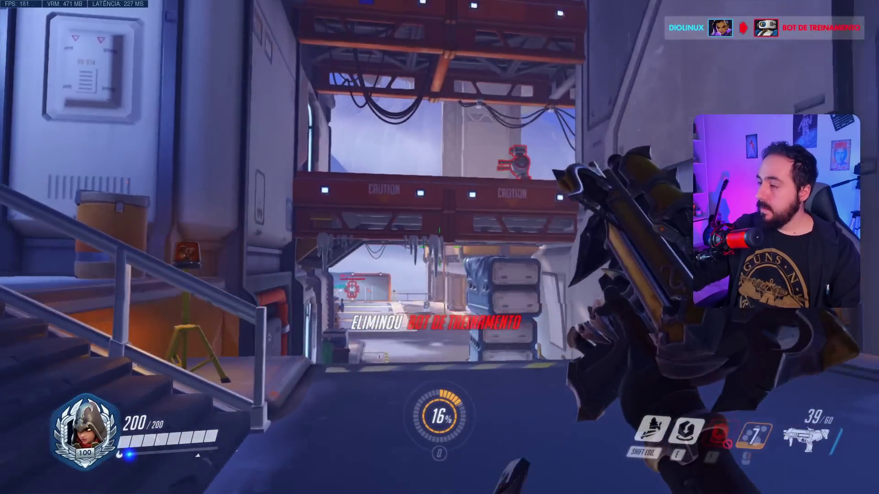
key(w)
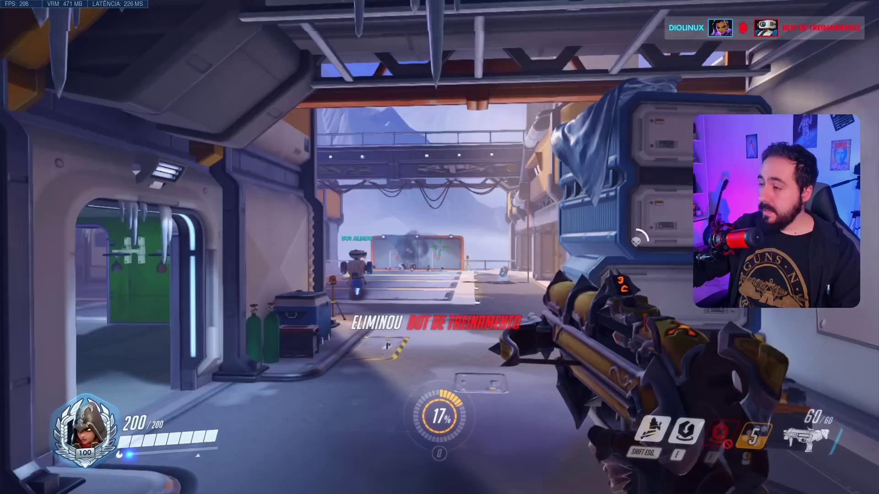
key(w)
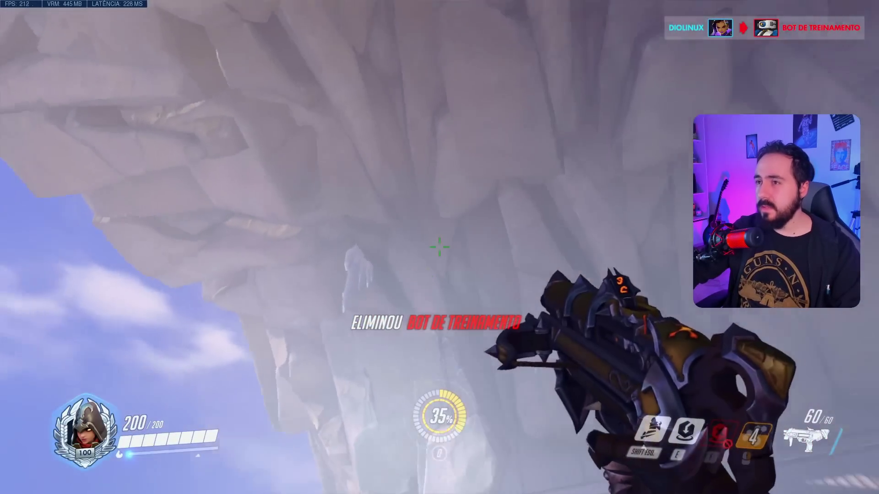
Shoot more training bots around the outdoor platform, reloading the weapon between fights and hacking one.
click(440, 247)
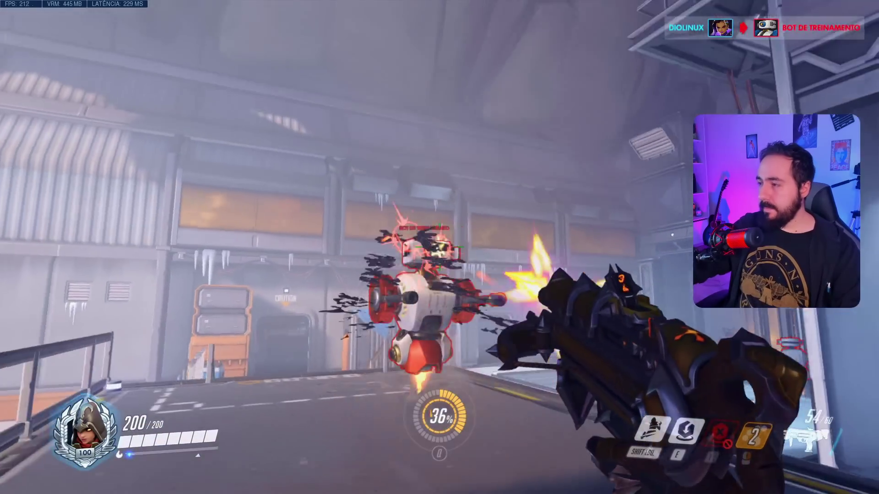
drag(440, 247, 439, 247)
key(r)
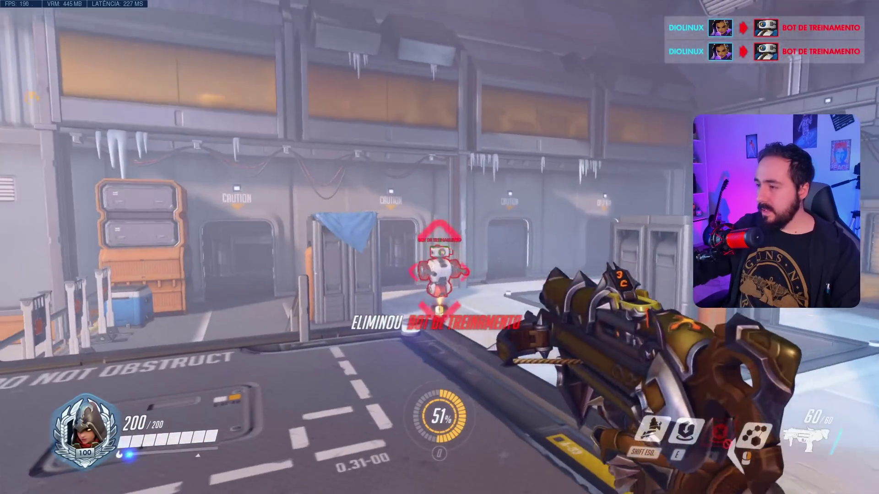
drag(440, 247, 440, 247)
key(r)
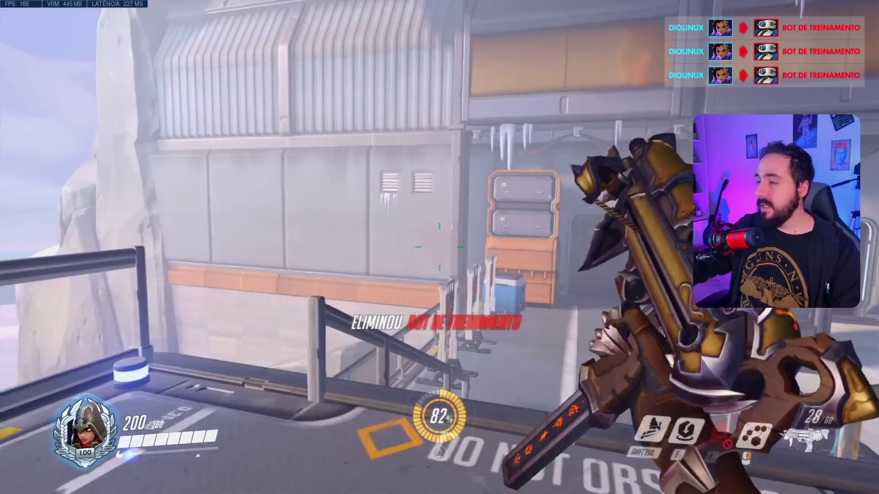
key(r)
right_click(439, 247)
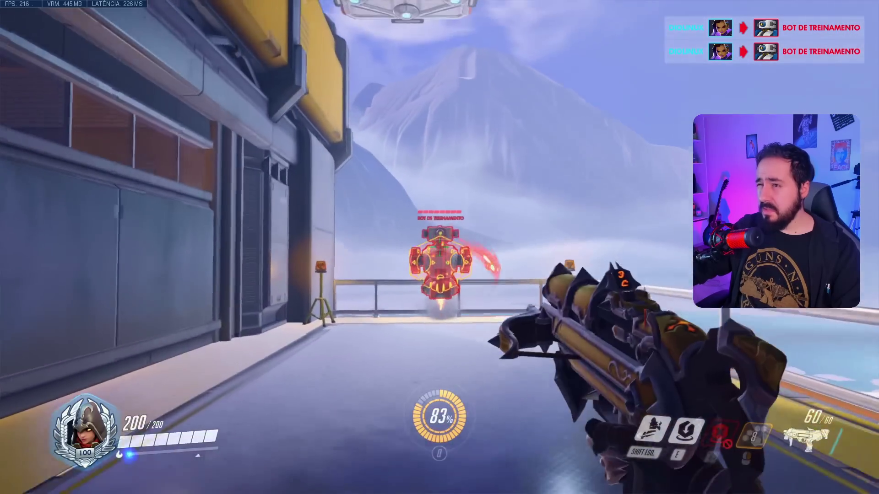
drag(439, 247, 440, 247)
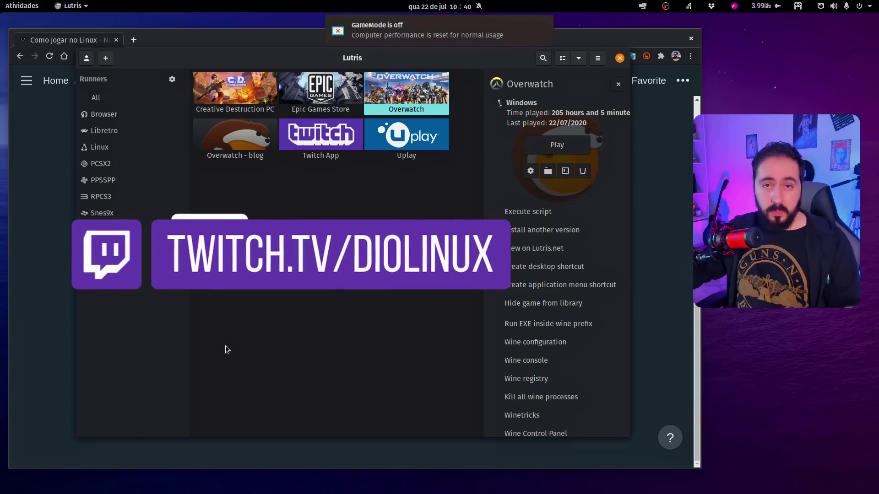
Close Lutris and expand the "Finalização - Avançado" section of the Notion guide to show its list of links.
click(619, 58)
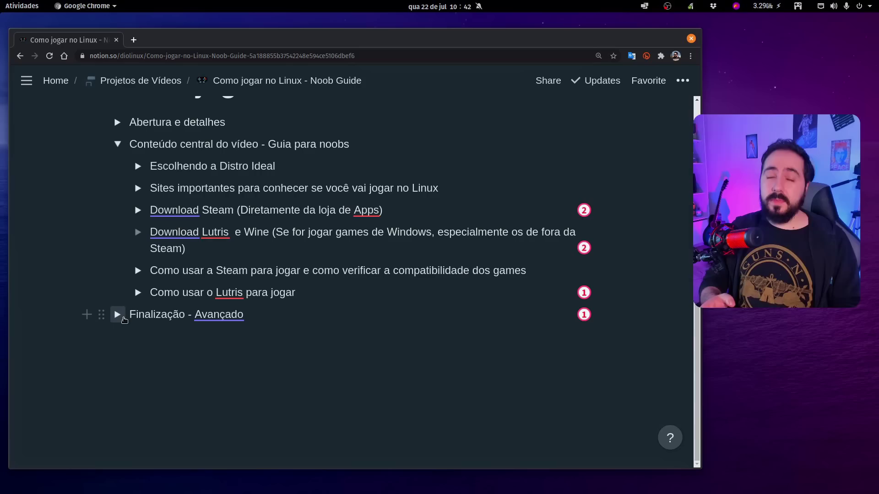
click(117, 315)
scroll(358, 278, down, 1)
scroll(358, 278, down, 4)
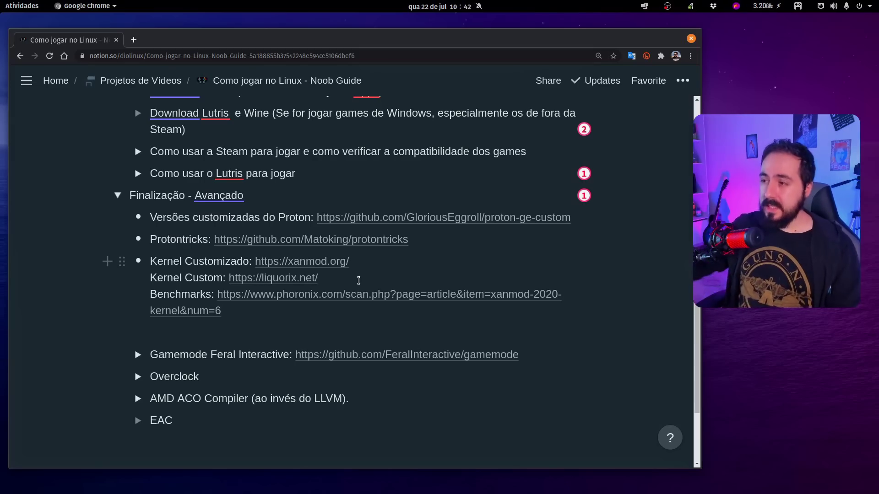
Open the proton-ge-custom GitHub page from the guide and look through its README down to the game patches.
click(370, 219)
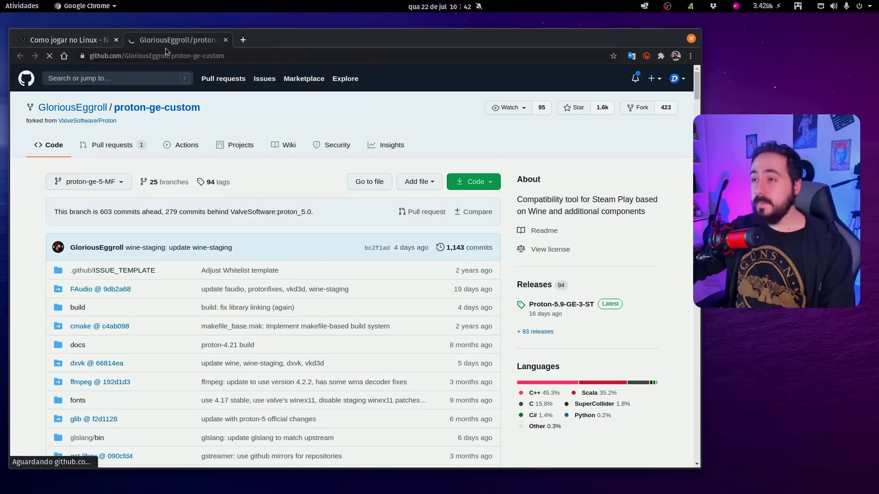
scroll(284, 173, down, 4)
scroll(288, 176, down, 6)
scroll(290, 180, down, 20)
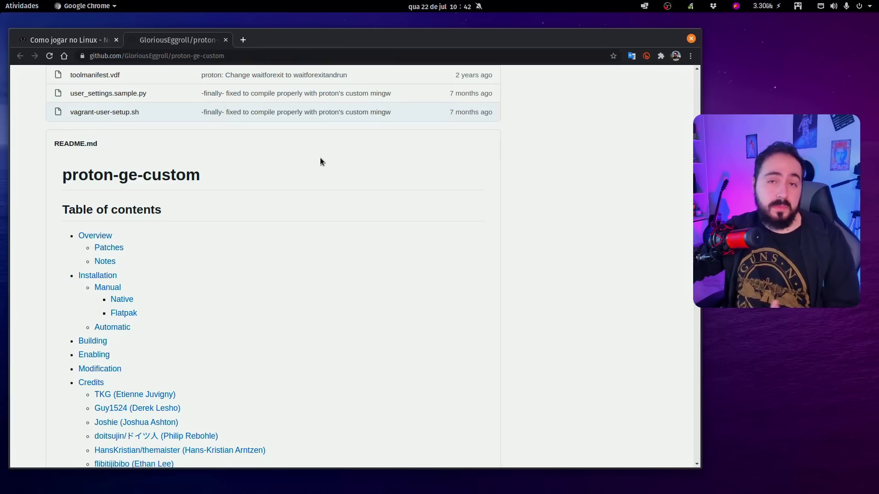
scroll(339, 161, down, 18)
scroll(352, 174, down, 11)
scroll(349, 173, down, 20)
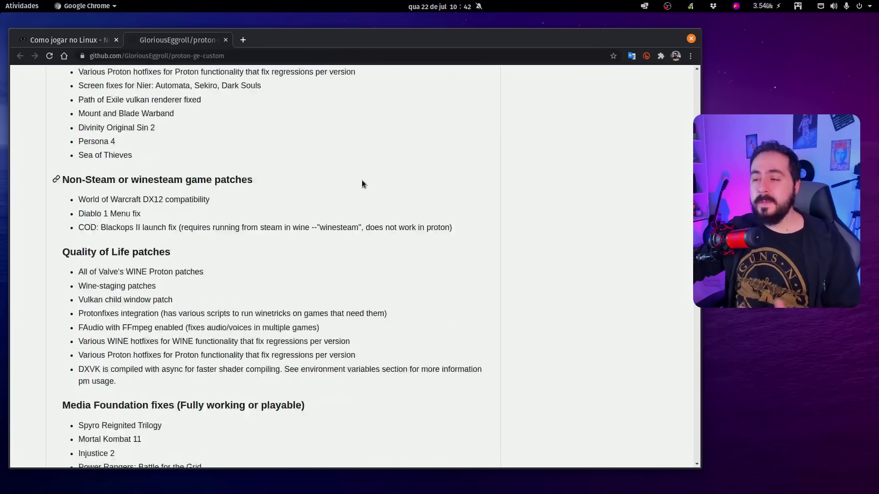
scroll(363, 175, up, 8)
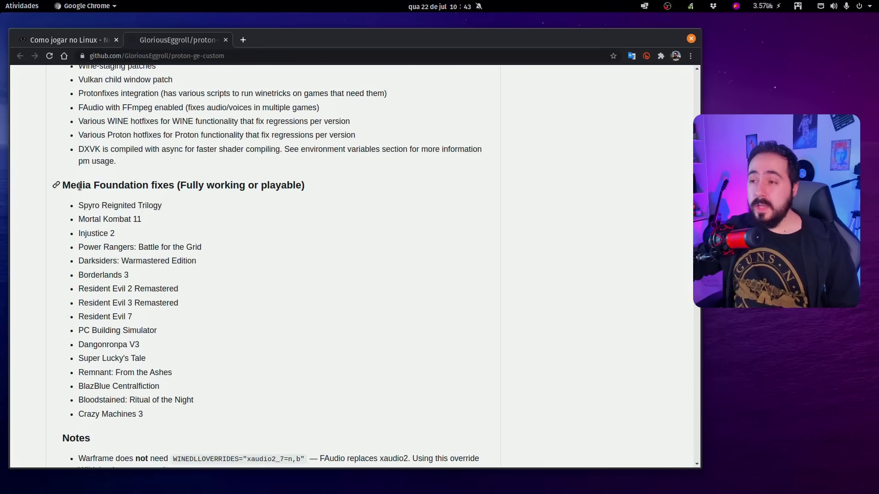
Highlight "Media Foundation" in the fixes heading and examine the list of supported games, including Resident Evil 7.
drag(62, 185, 148, 184)
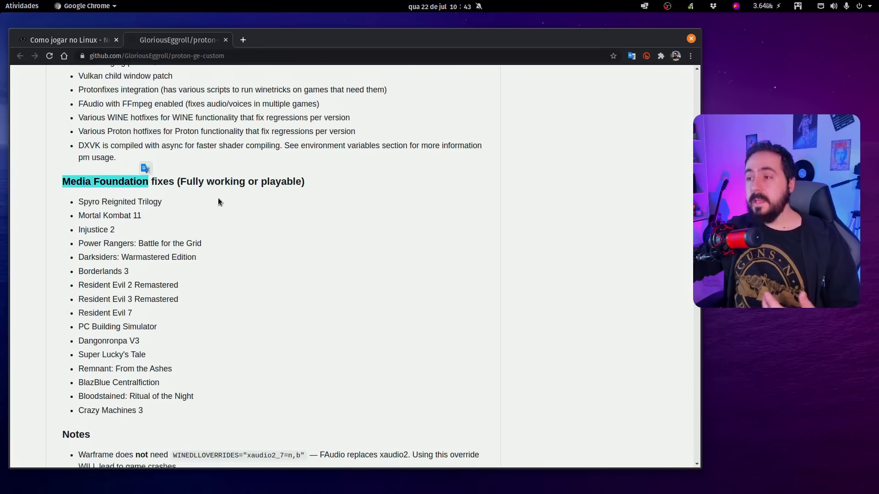
scroll(212, 201, down, 2)
scroll(183, 254, down, 1)
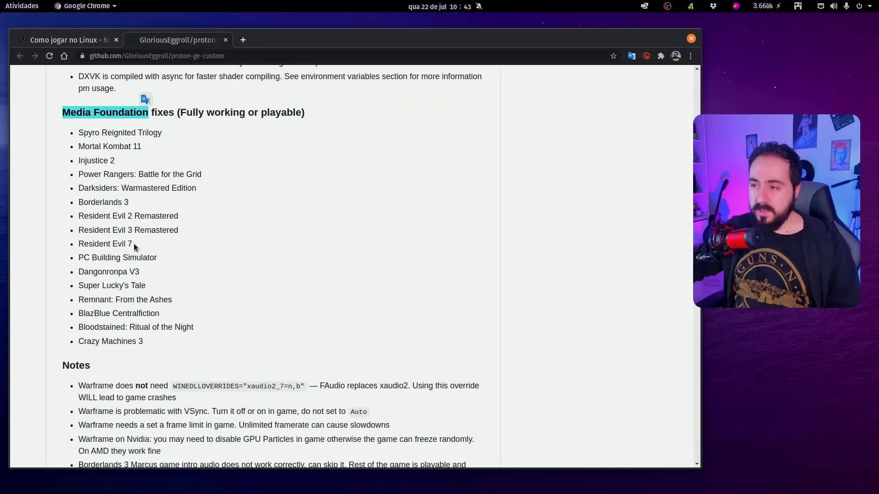
triple_click(132, 244)
click(135, 233)
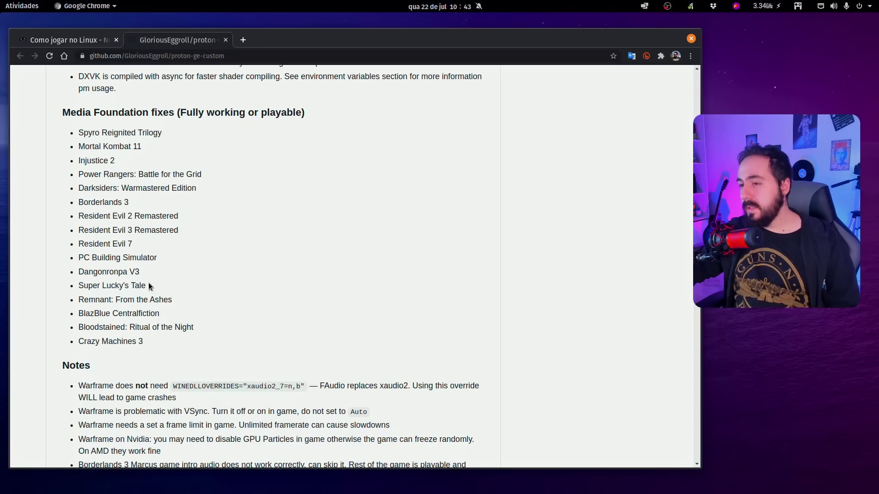
Review the proton-ge-custom installation and building instructions and the README's table of contents, and return to the repository's start.
scroll(347, 273, down, 10)
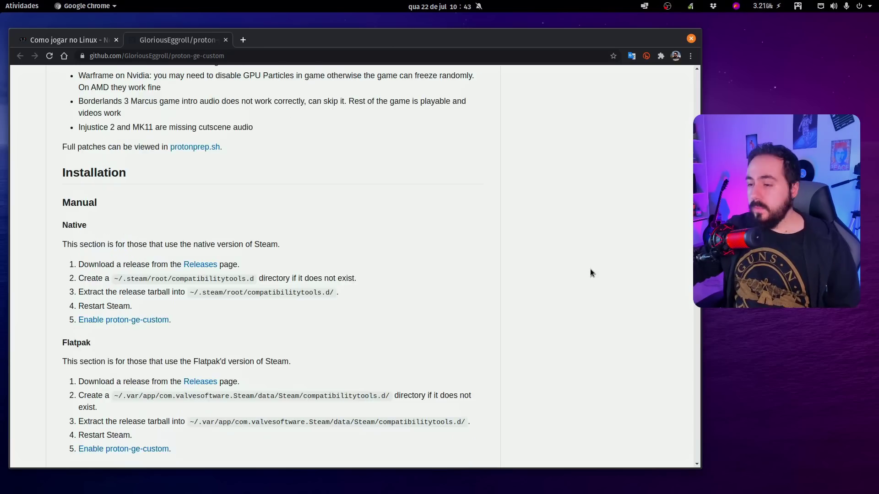
scroll(347, 273, down, 15)
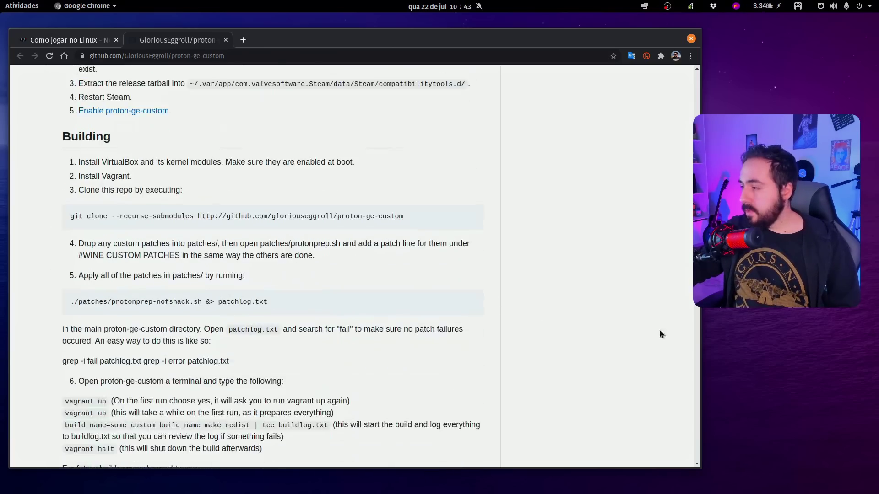
drag(688, 315, 682, 77)
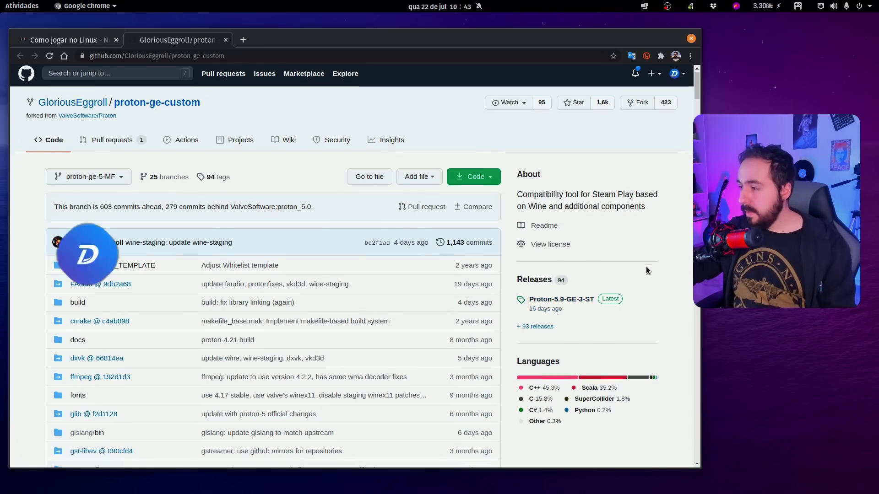
scroll(645, 266, down, 9)
scroll(636, 265, down, 12)
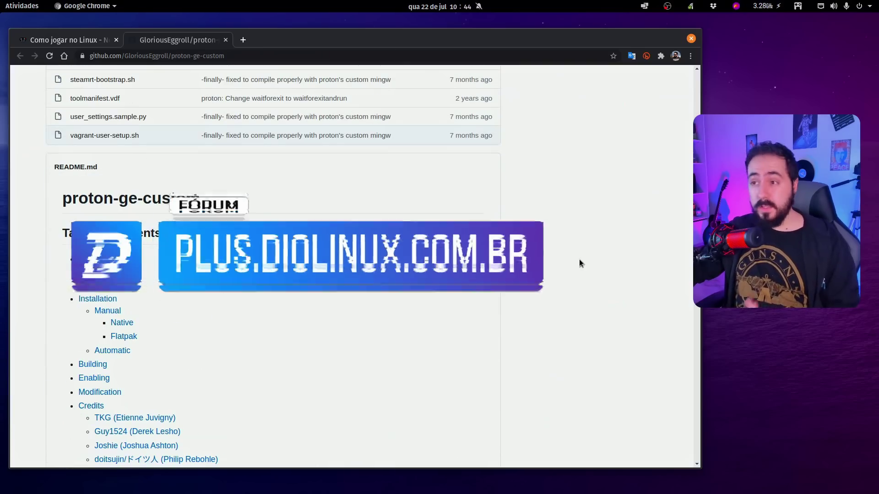
drag(696, 154, 696, 92)
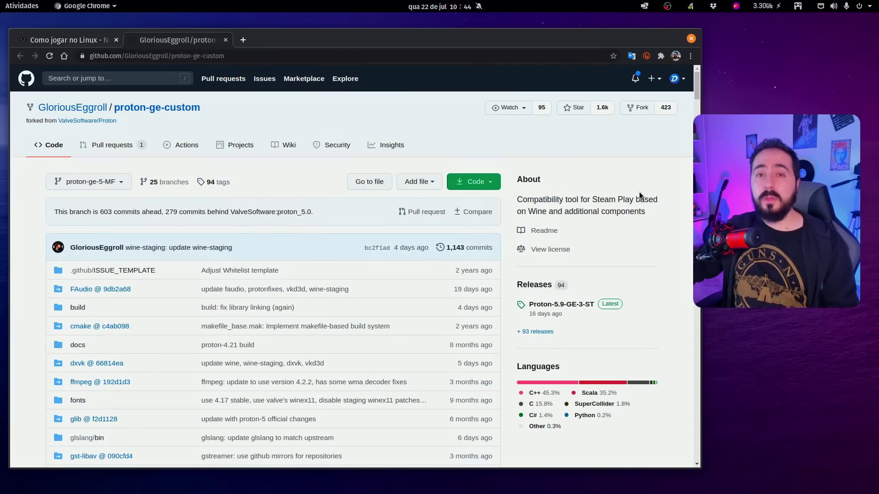
Close the proton-ge-custom page, open the Protontricks GitHub link from the guide and read its description, requirements and usage.
click(225, 39)
click(355, 155)
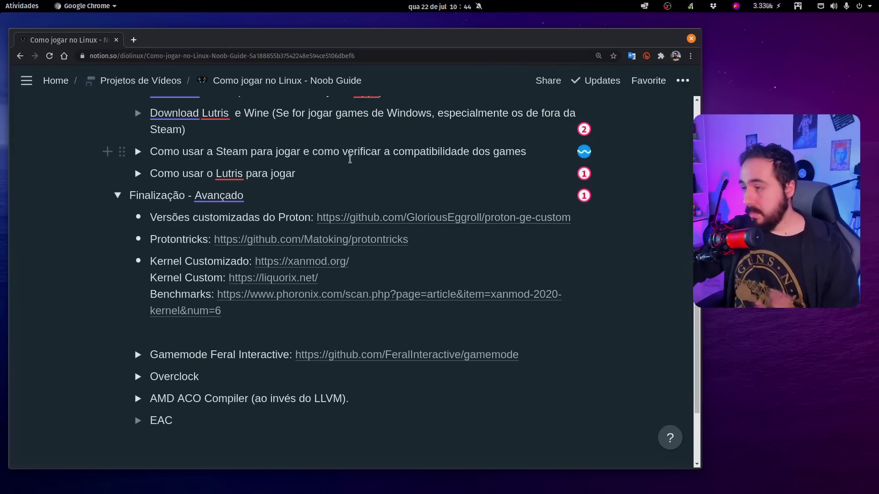
click(331, 240)
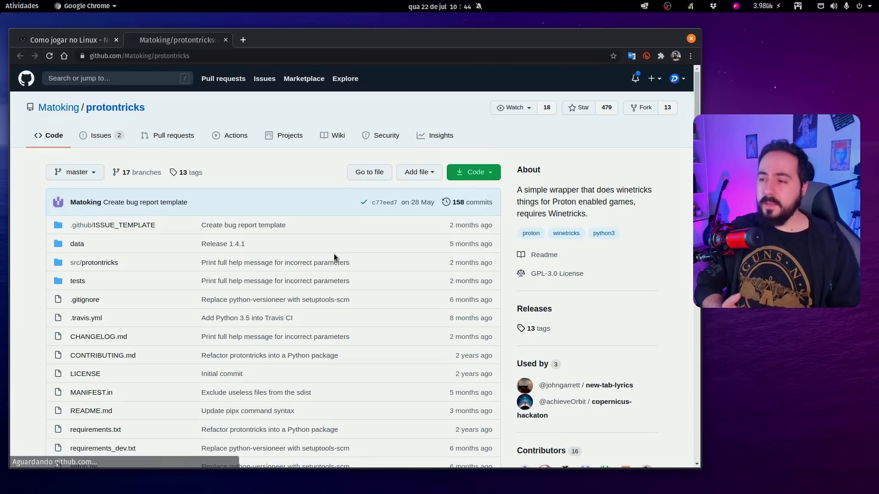
scroll(348, 256, down, 9)
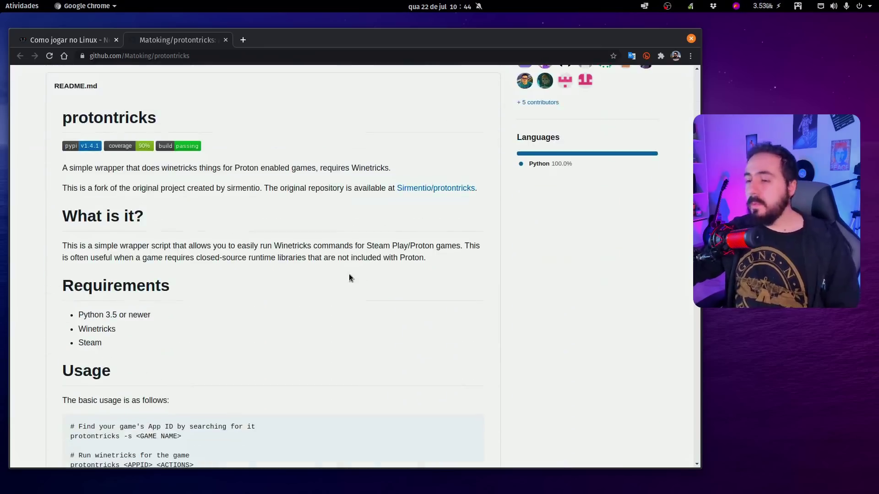
scroll(352, 278, down, 3)
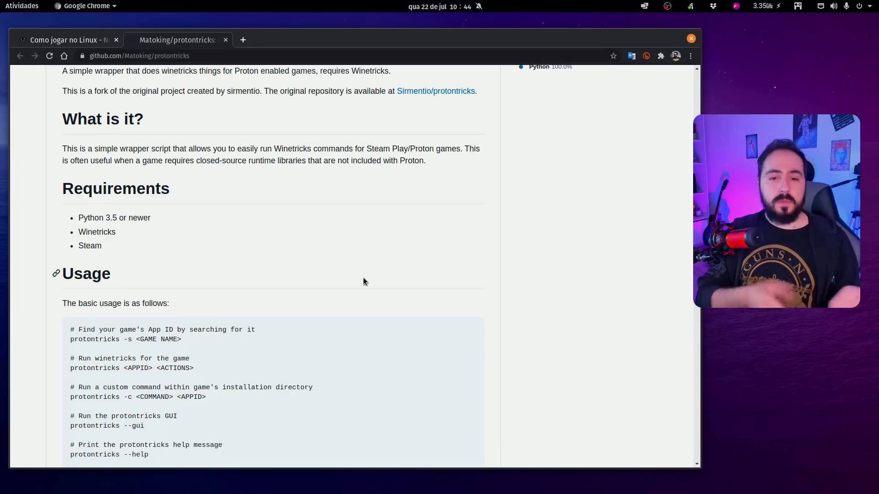
Open the file manager and go to the drive_c folder of overwatch inside Games in the home folder.
key(super)
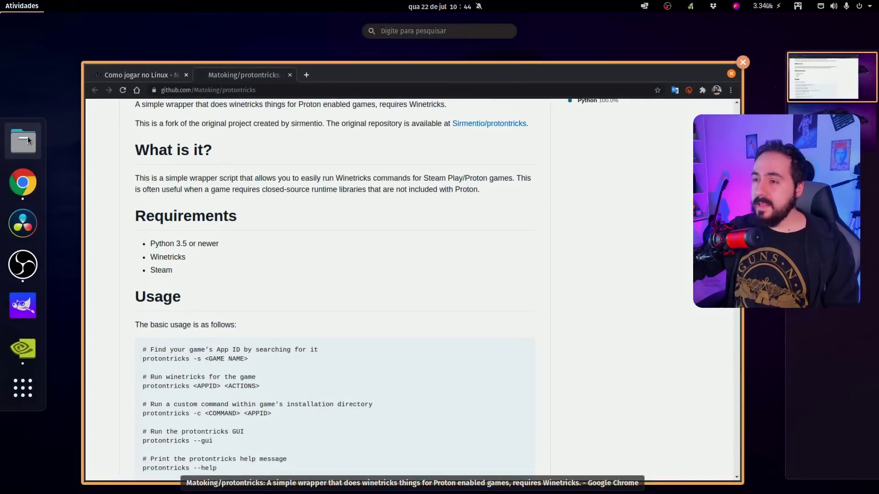
click(337, 167)
key(super+e)
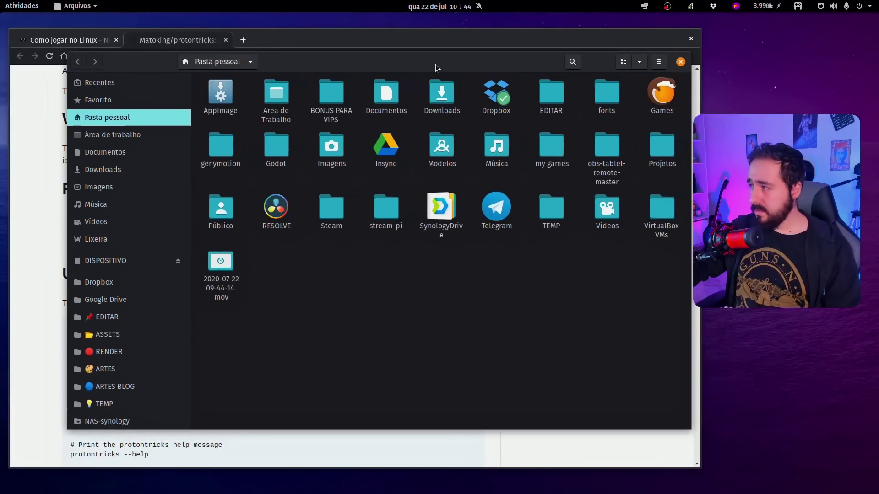
double_click(653, 91)
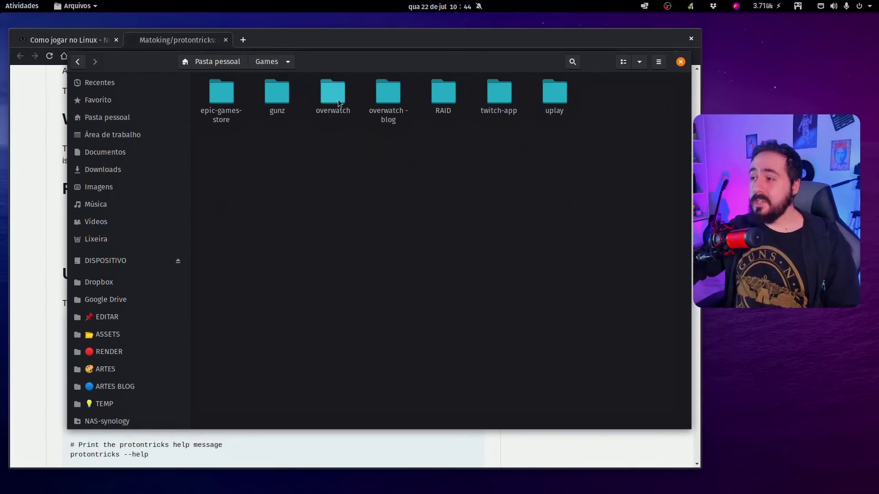
double_click(333, 94)
double_click(276, 93)
Point out the Program Files, users and windows folders in drive_c, and open Program Files (x86).
click(285, 103)
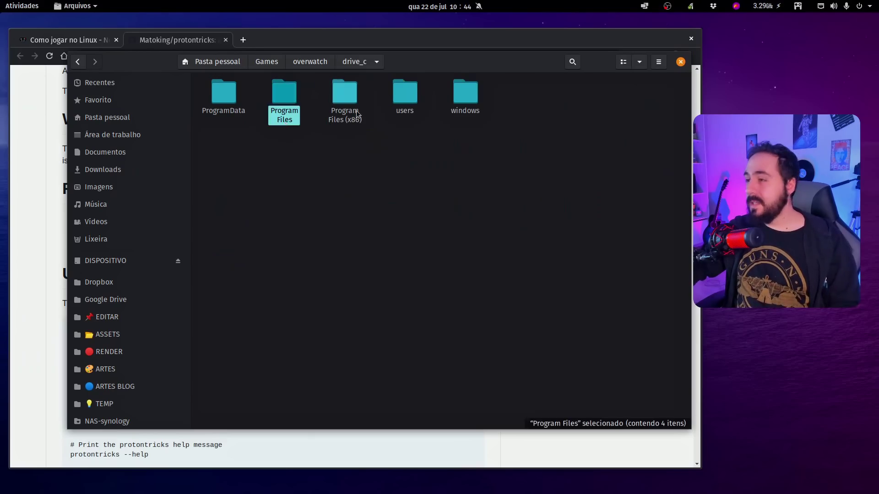
click(356, 114)
click(410, 113)
click(454, 110)
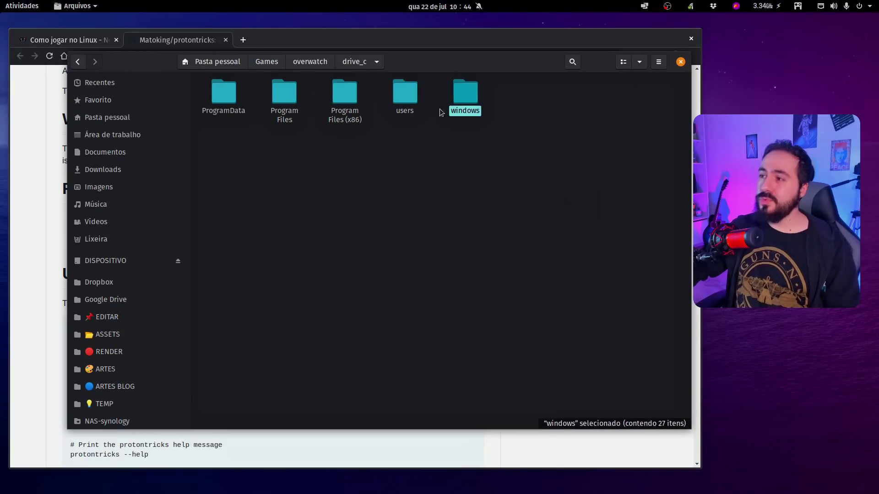
double_click(339, 120)
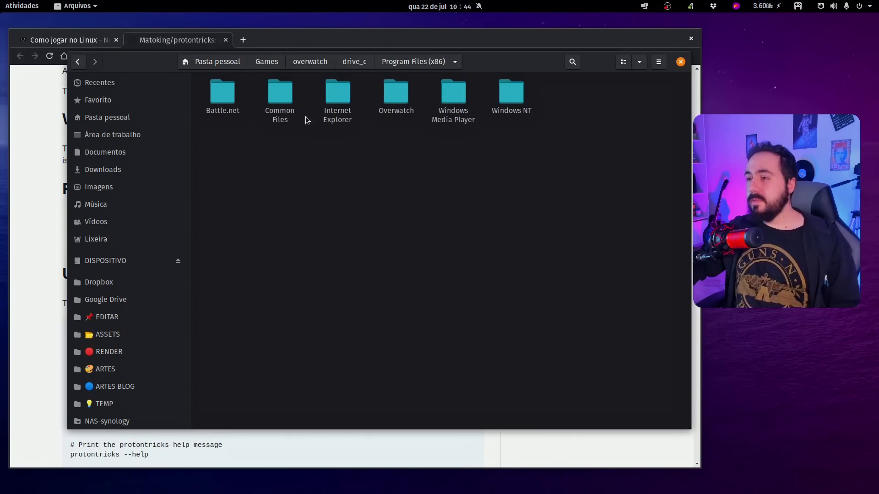
Go back to drive_c and look through the Program Files folder and its Windows Media Player and Internet Explorer subfolders.
click(354, 61)
double_click(285, 114)
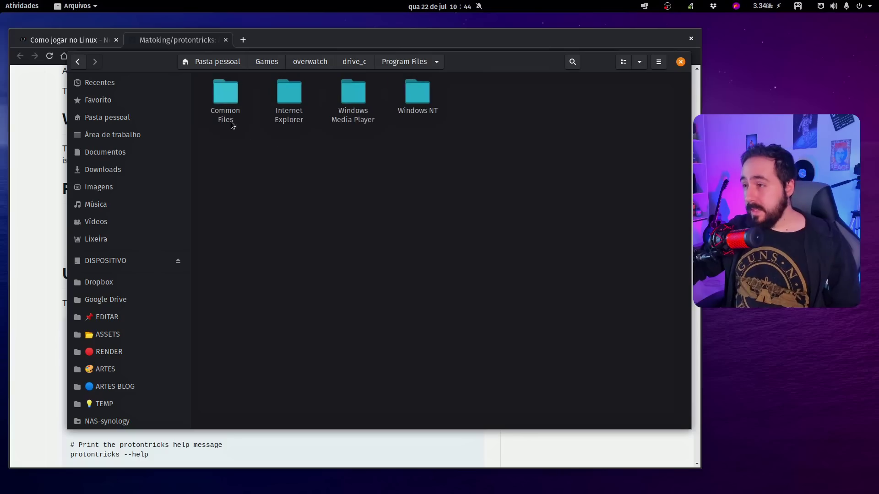
double_click(359, 108)
click(419, 63)
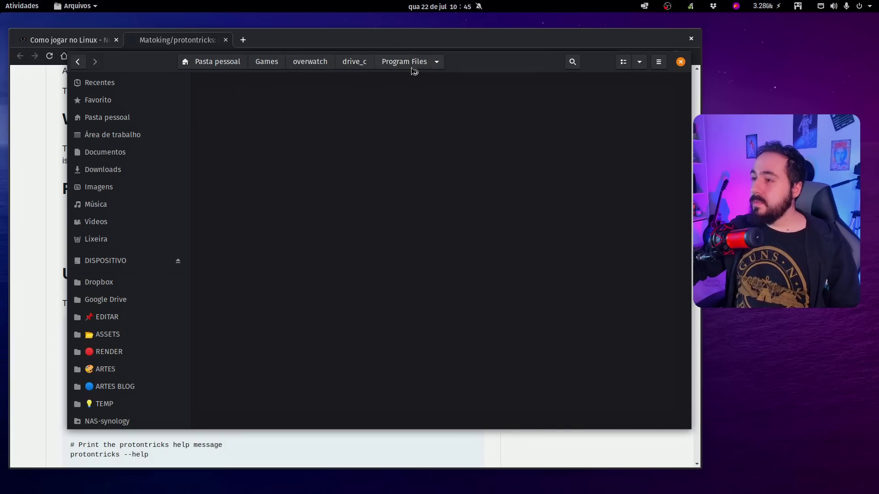
double_click(288, 105)
click(395, 63)
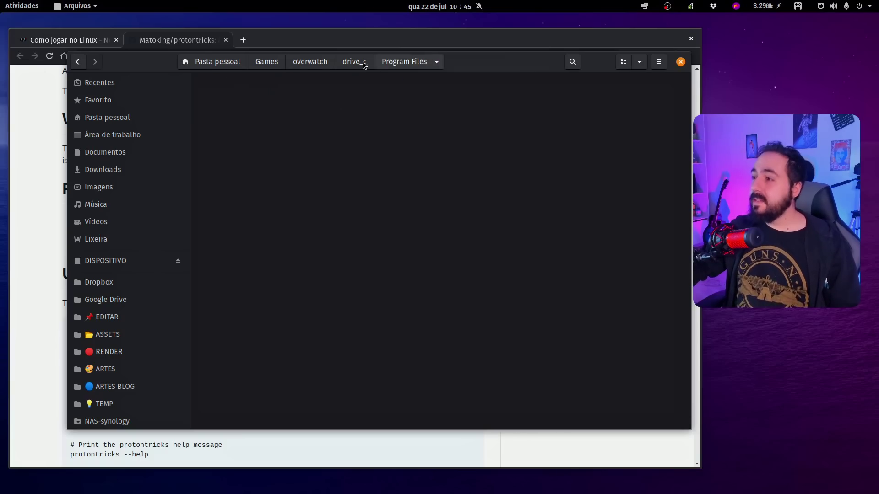
Look inside the Battle.net folder in Program Files (x86) of drive_c, and close the file manager.
double_click(343, 114)
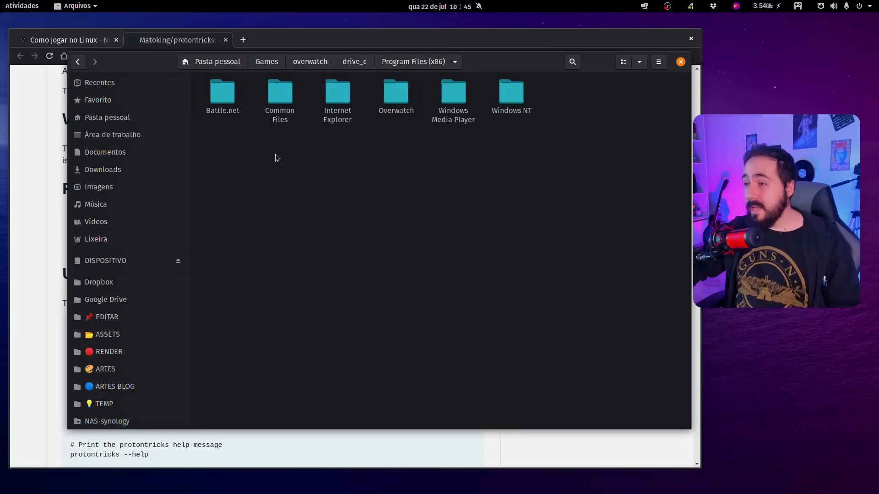
double_click(231, 110)
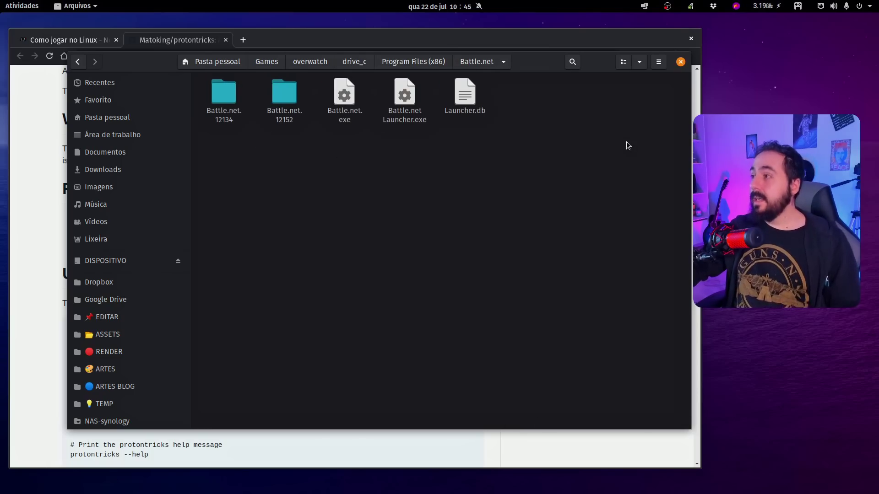
click(681, 61)
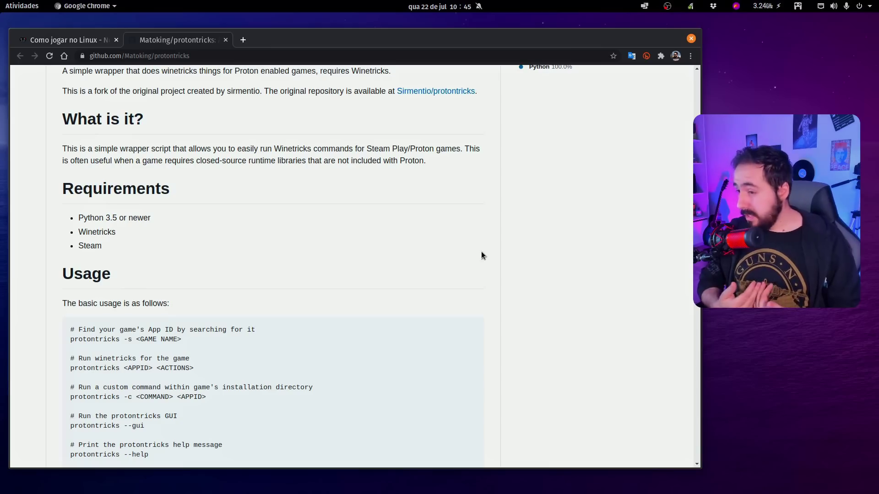
Close the Protontricks page and open the guide's xanmod.org and liquorix.net links in separate tabs, with XanMod ahead of Liquorix.
click(226, 40)
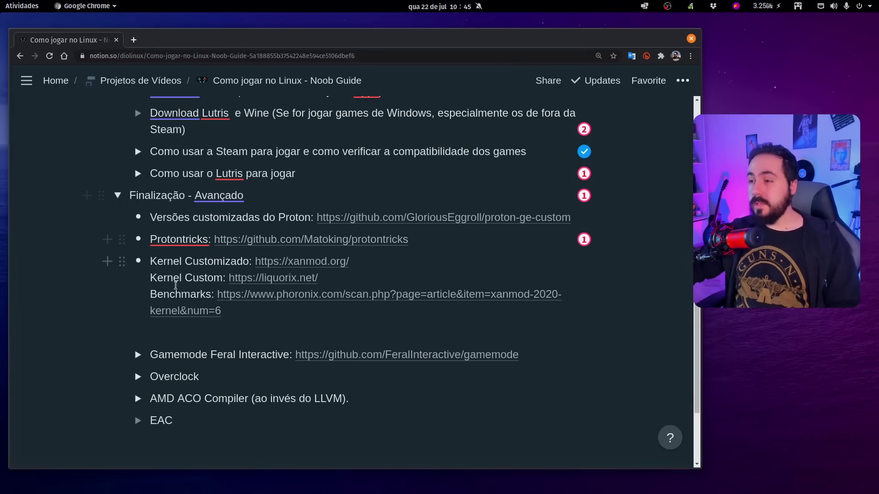
click(425, 285)
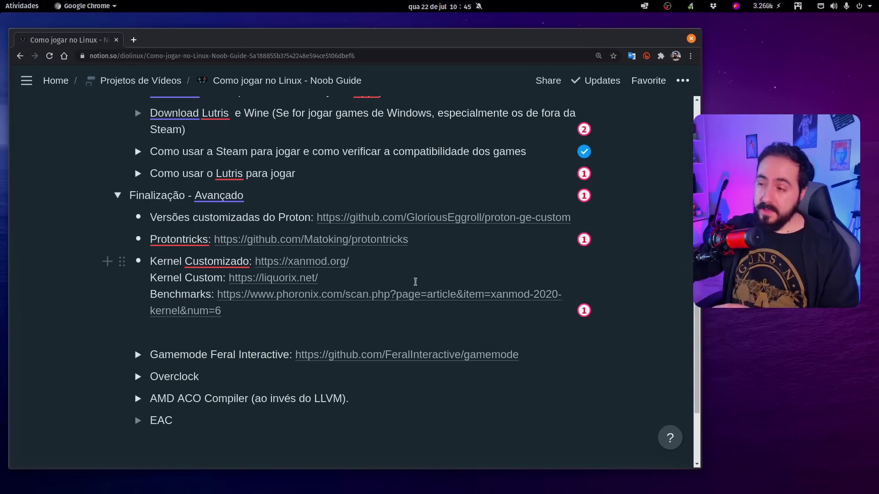
click(330, 262)
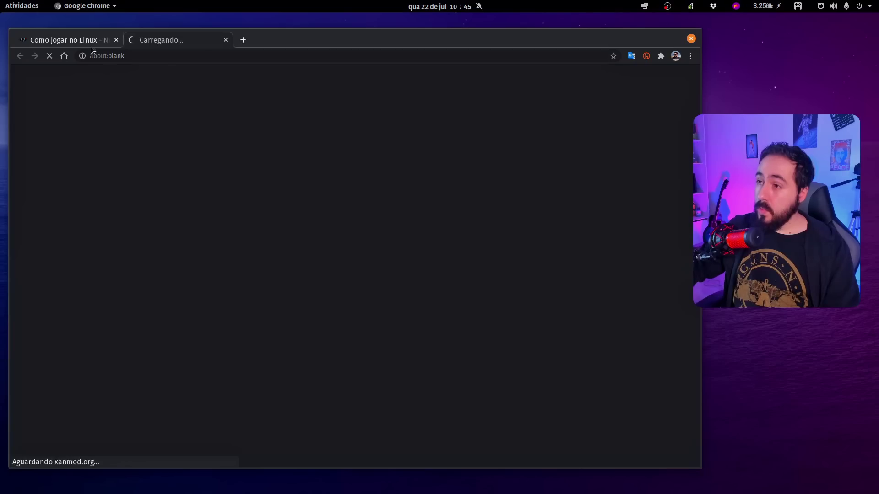
click(87, 42)
click(293, 280)
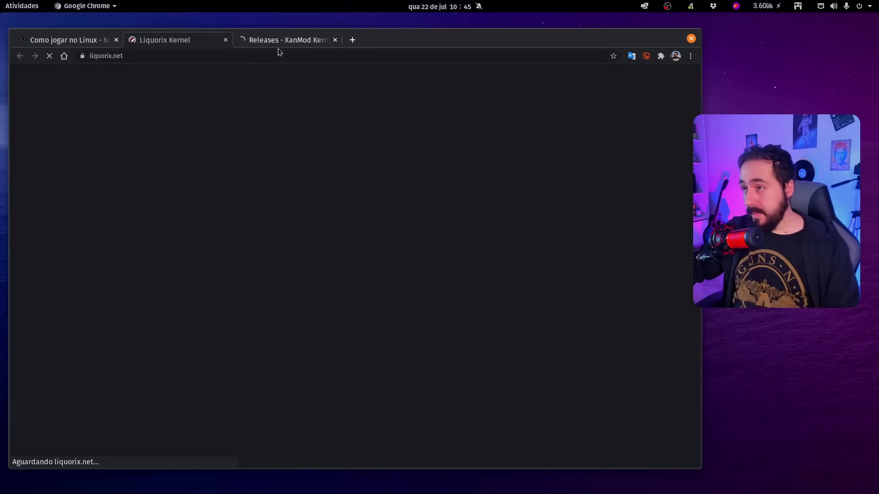
drag(283, 42, 186, 38)
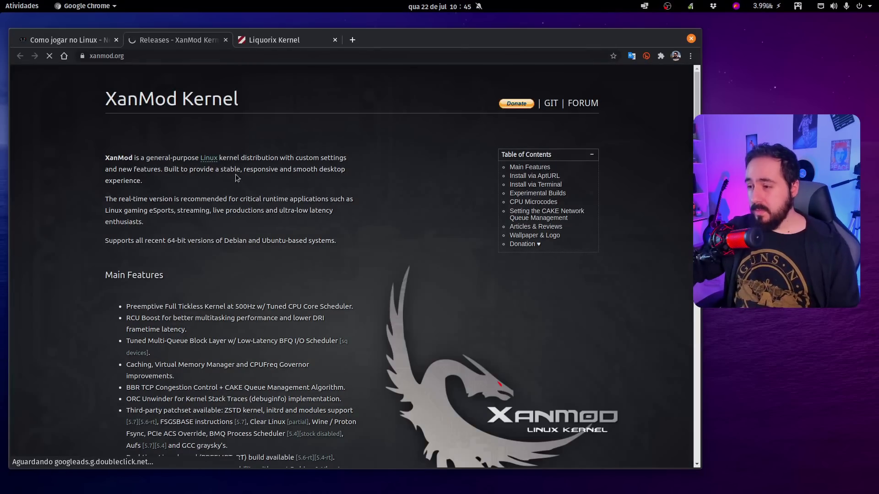
Look over the Liquorix kernel's description and major features, and switch back to the XanMod page.
click(273, 39)
scroll(300, 151, down, 5)
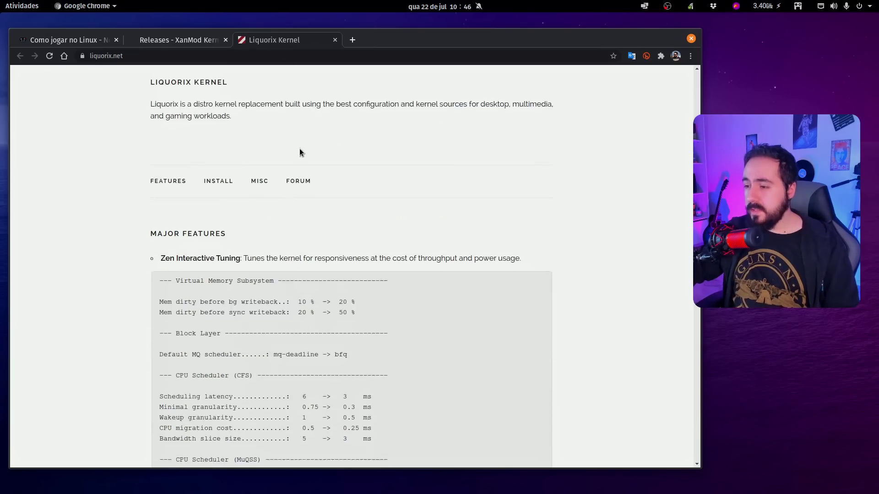
click(179, 39)
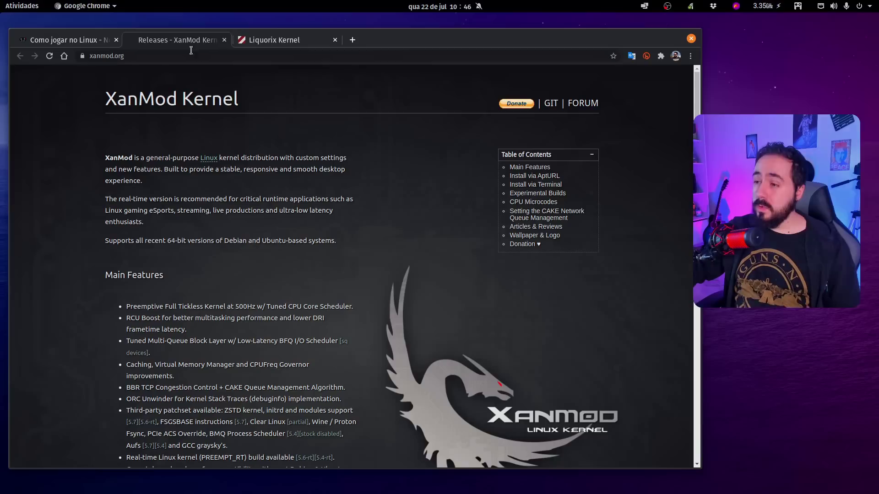
Open the guide's Phoronix benchmark link and go to the BioShock Infinite results.
click(64, 40)
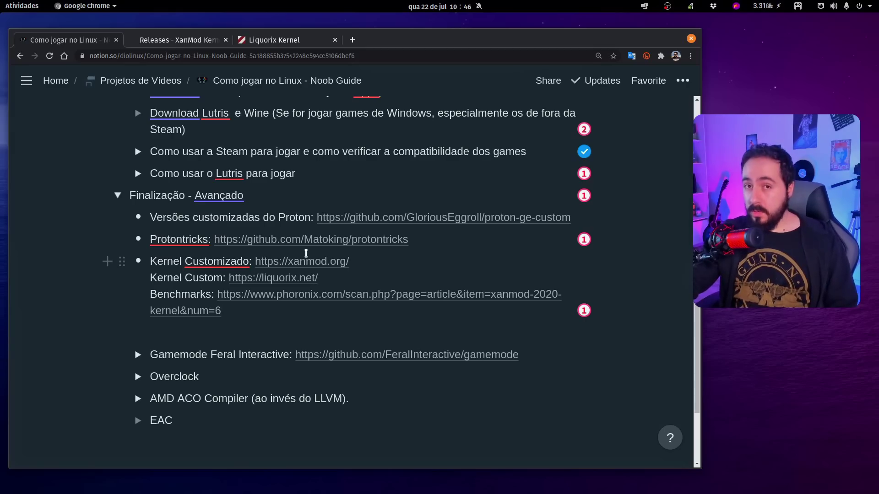
click(358, 300)
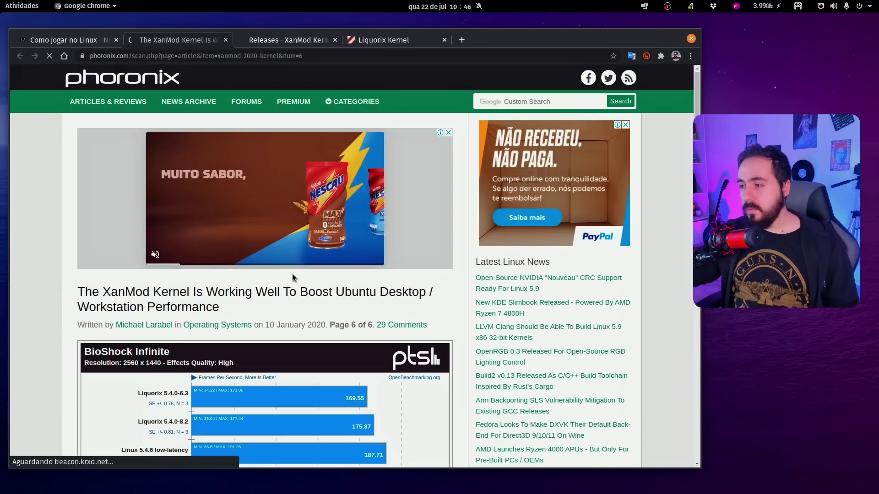
scroll(292, 209, down, 3)
scroll(292, 209, down, 3)
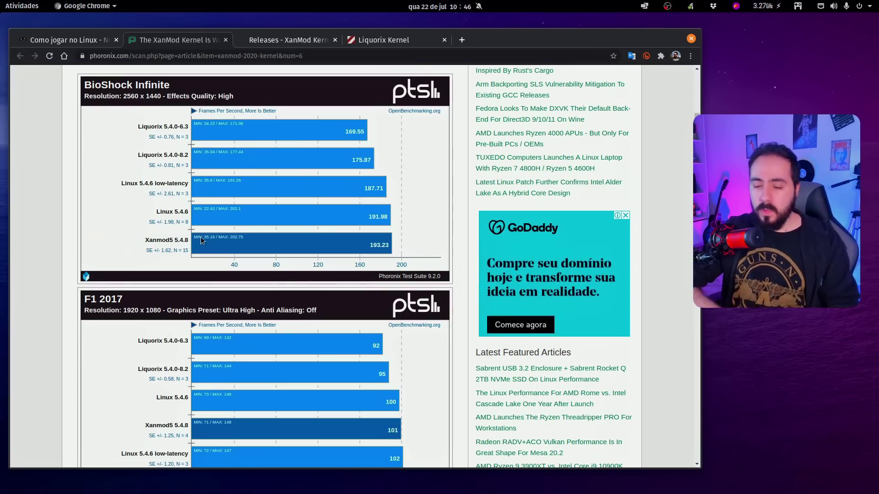
Check the installed kernel version in a terminal with uname -r, highlight the output, and close the terminal.
key(super+t)
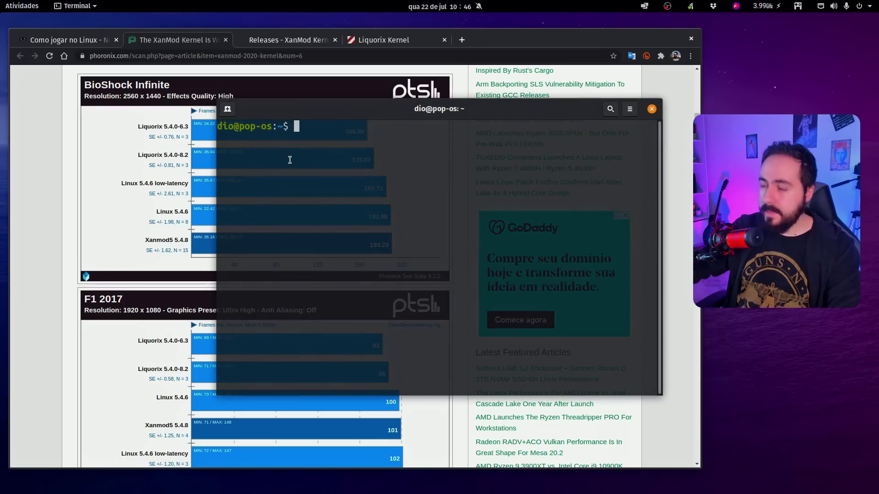
text(uname -r)
key(Return)
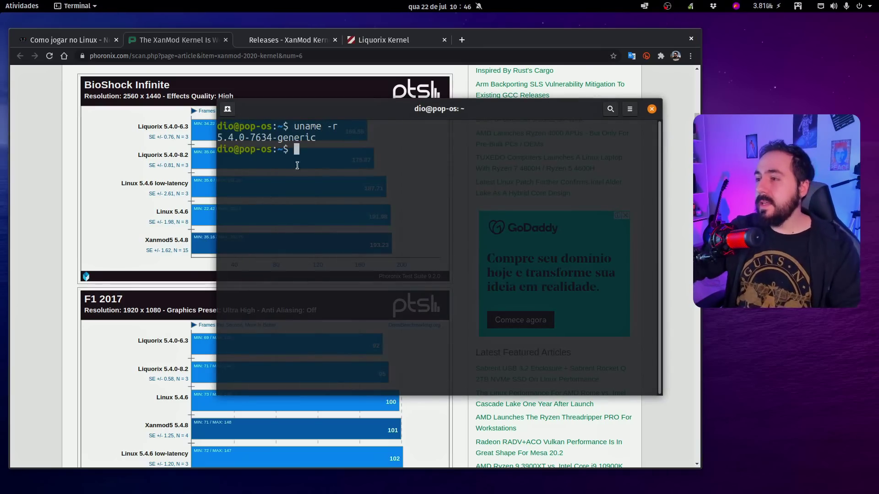
drag(233, 138, 503, 138)
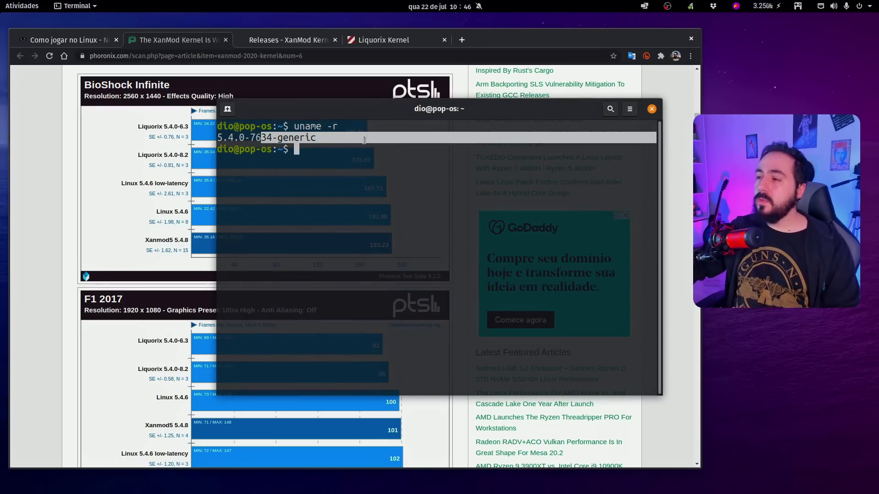
click(651, 109)
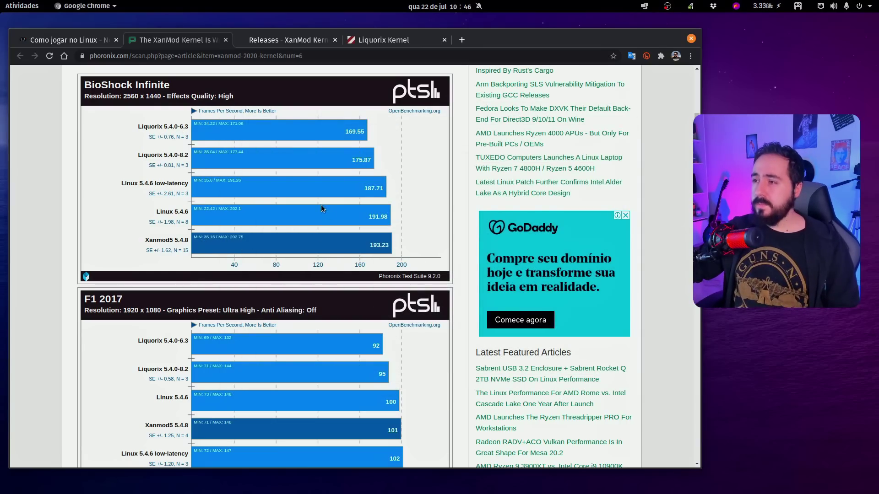
Compare the kernels in the Phoronix gaming benchmarks, from BioShock Infinite to Total War: Three Kingdoms and the article's conclusion.
scroll(320, 205, up, 1)
scroll(220, 152, down, 5)
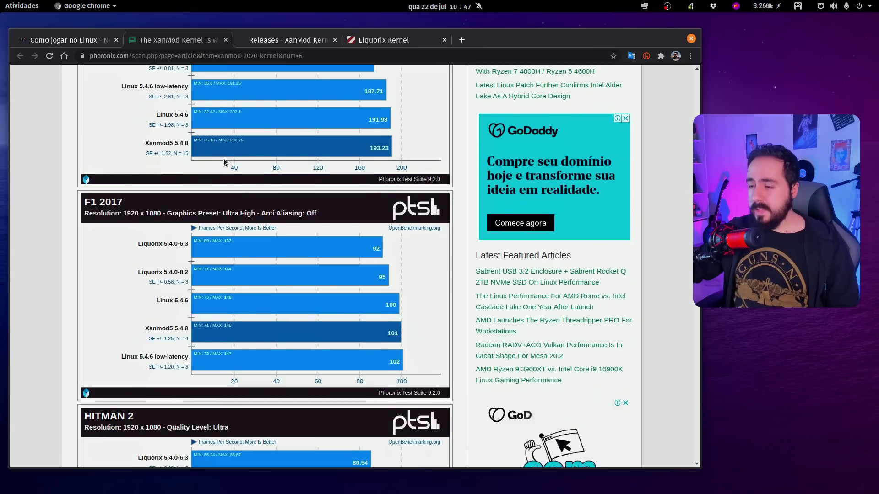
scroll(223, 161, up, 3)
scroll(221, 213, down, 12)
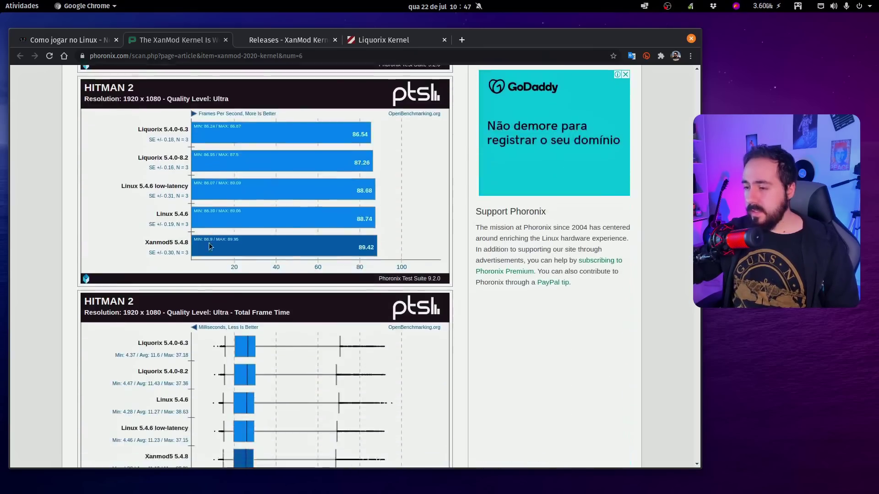
scroll(212, 238, down, 12)
scroll(215, 239, down, 7)
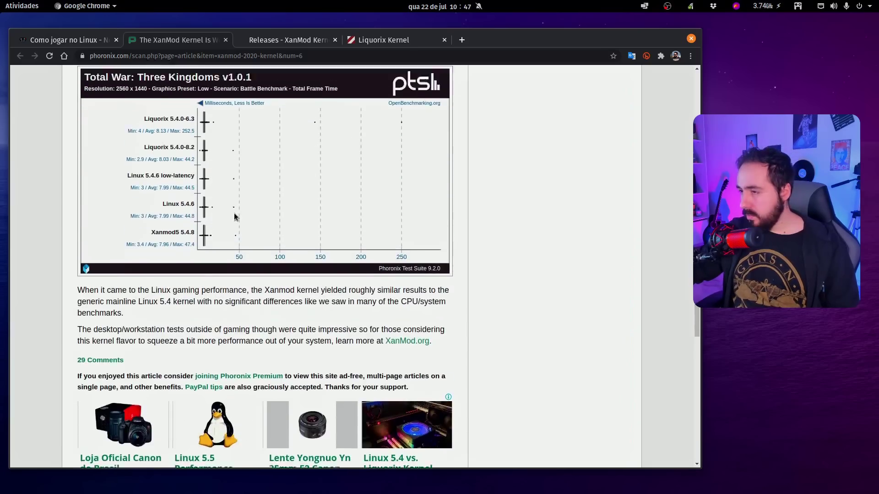
Re-examine the frame rates in the F1 2017 and HITMAN 2 charts, and close the Phoronix article.
scroll(234, 216, up, 18)
scroll(234, 216, up, 6)
scroll(226, 229, down, 2)
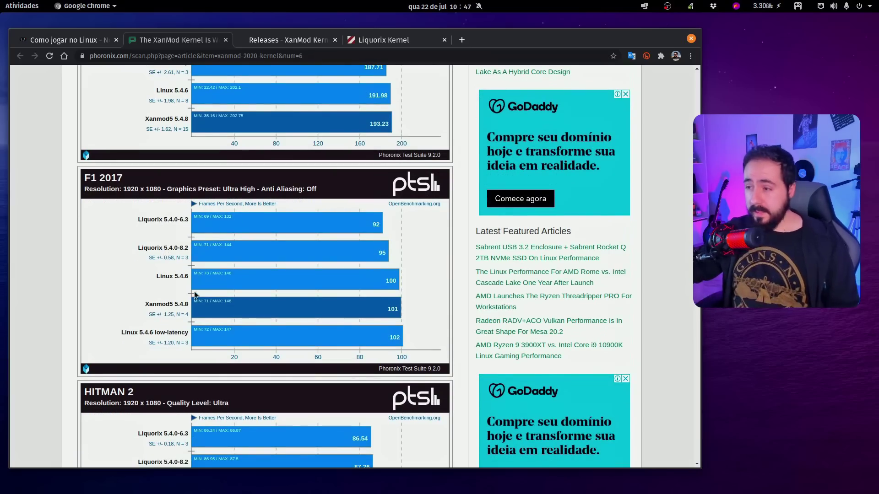
scroll(196, 289, down, 2)
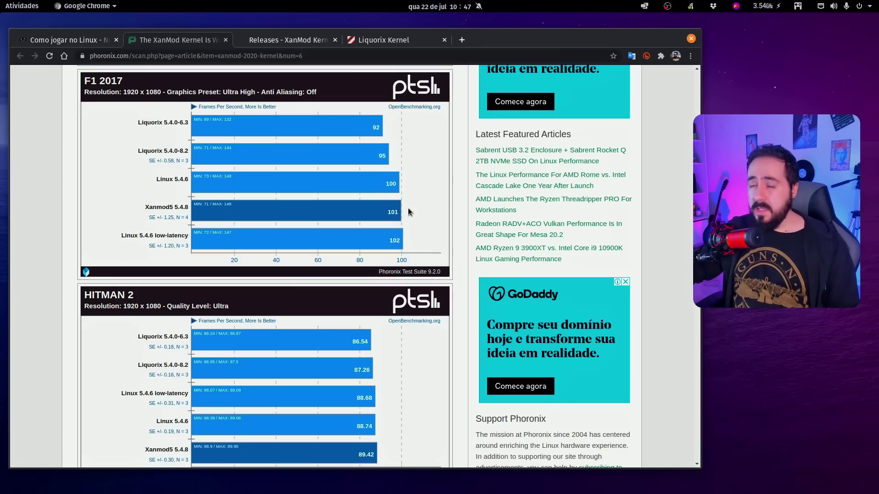
scroll(408, 211, down, 5)
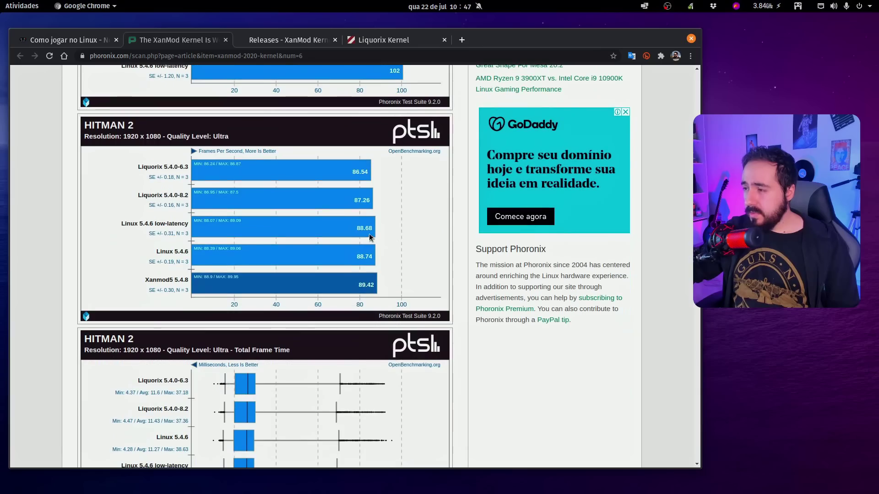
scroll(367, 262, down, 3)
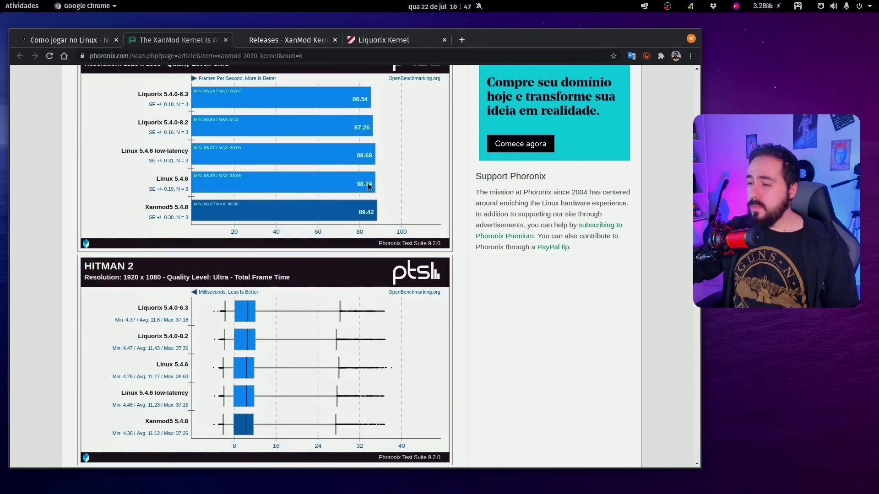
scroll(368, 187, down, 3)
scroll(377, 220, up, 20)
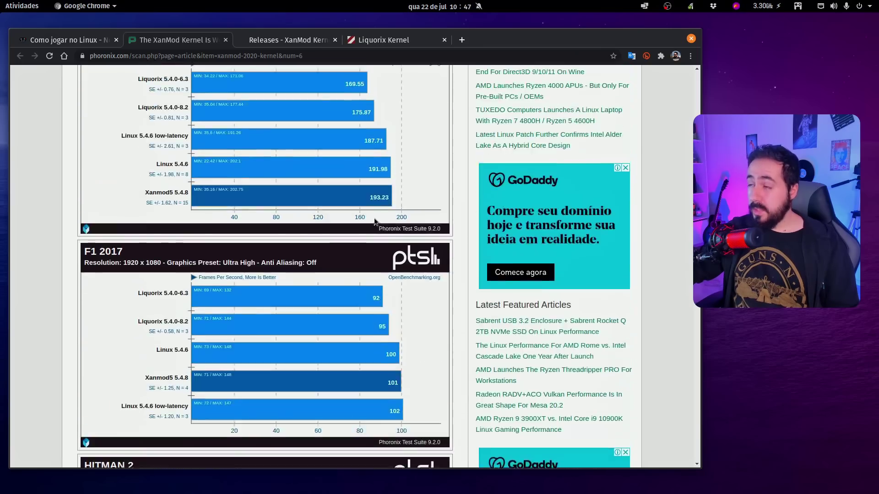
scroll(374, 222, up, 5)
click(226, 40)
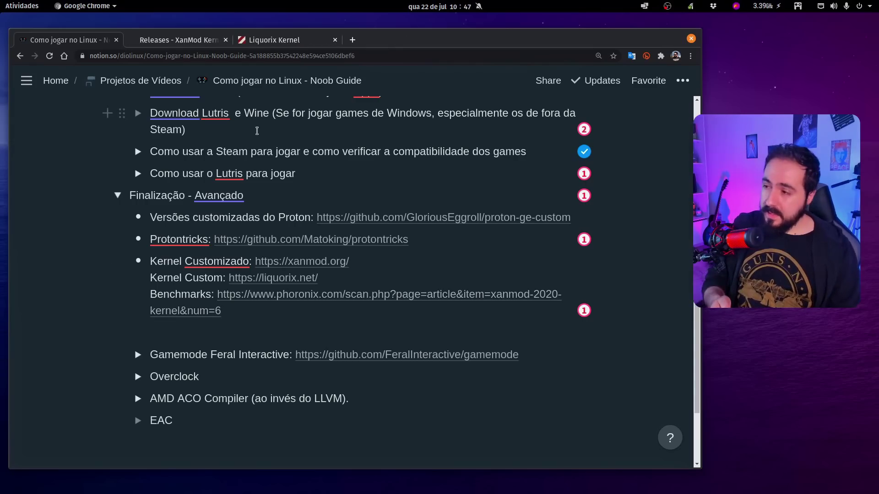
Review the XanMod page's Install via AptURL section and its unofficial ports.
click(197, 39)
scroll(228, 160, down, 2)
scroll(227, 161, down, 5)
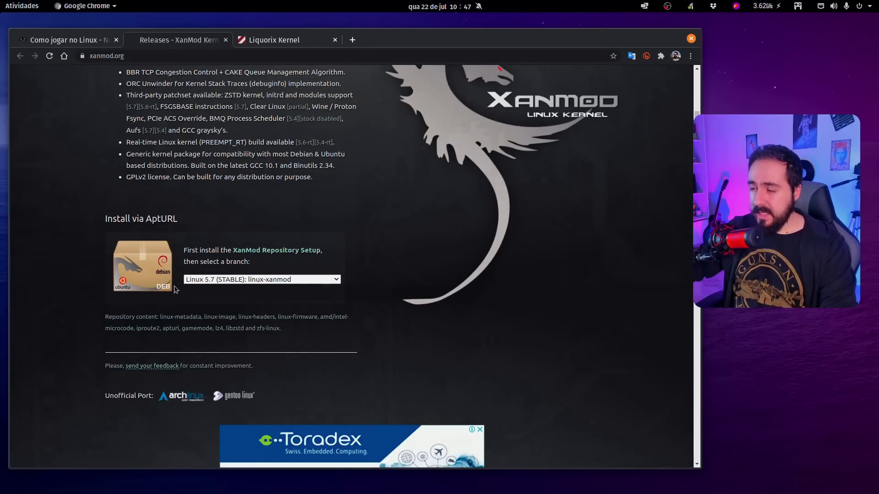
scroll(194, 341, down, 1)
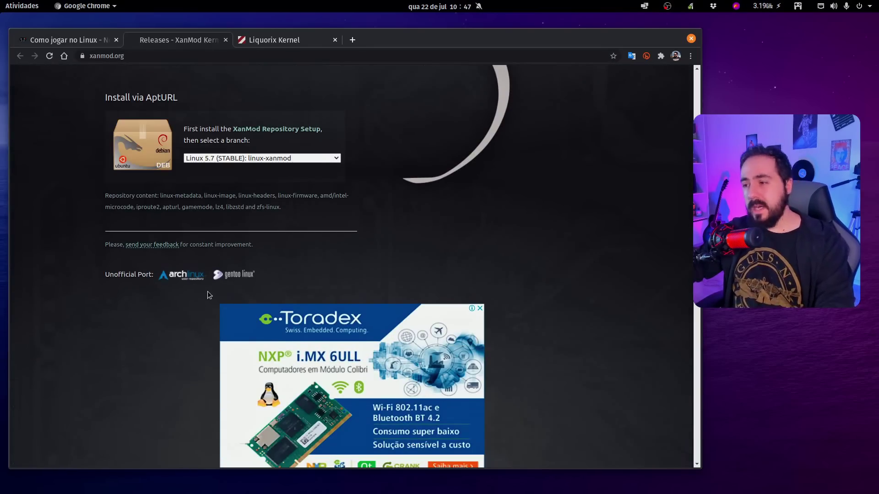
View the Liquorix install instructions for Debian and Ubuntu, and return to the Gamemode and Overclock items in the guide.
click(87, 40)
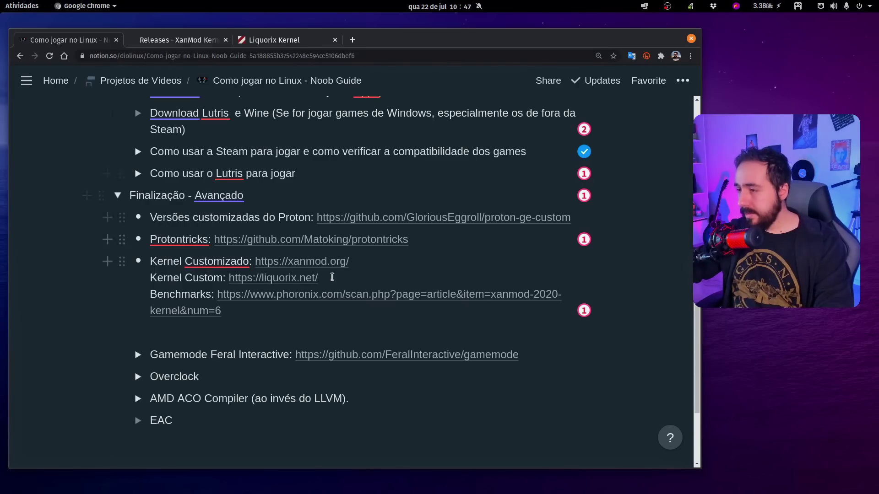
click(274, 40)
scroll(241, 250, down, 3)
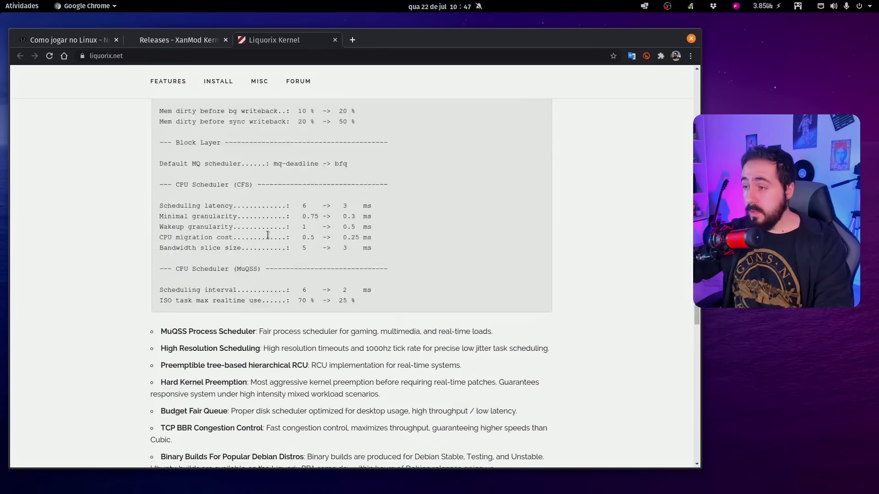
scroll(271, 238, up, 4)
click(219, 275)
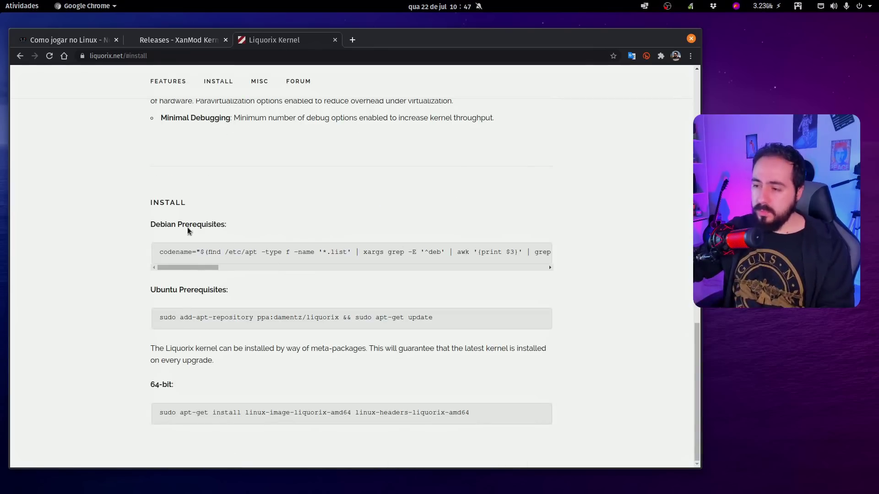
click(64, 40)
scroll(257, 248, down, 2)
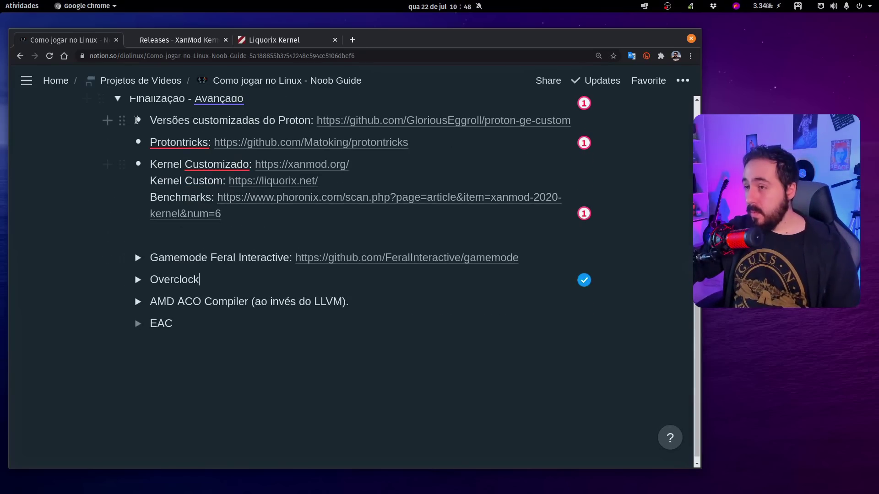
Expand the Gamemode Feral Interactive item in the guide and open its GitHub repository.
scroll(183, 238, down, 1)
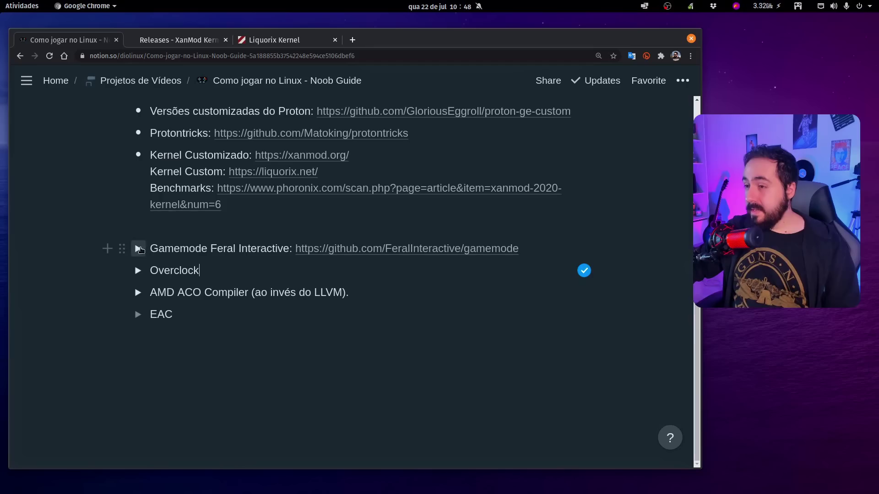
click(138, 249)
scroll(137, 247, down, 2)
scroll(280, 239, up, 1)
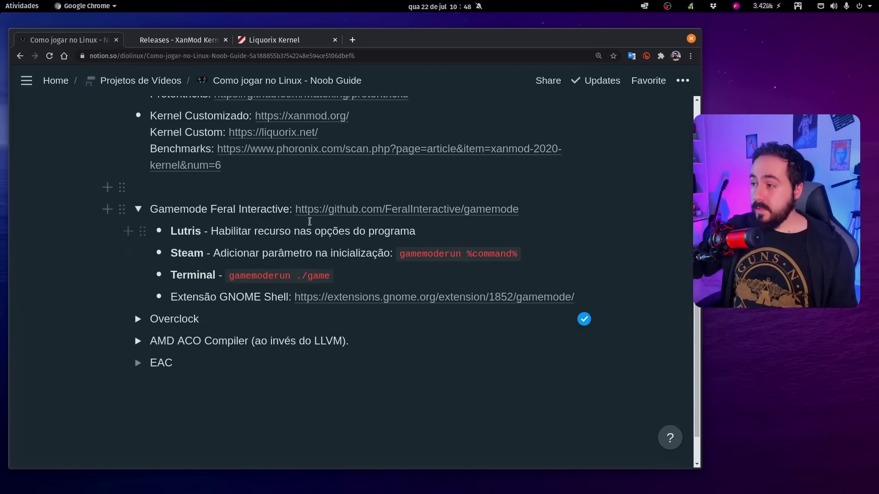
click(383, 209)
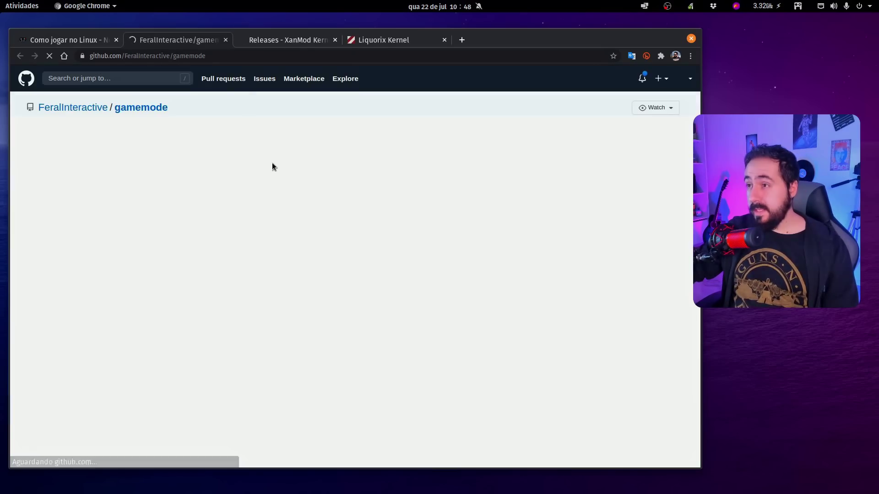
Read the GameMode README's introduction and its list of supported optimisations, highlighting CPU governor, I/O priority and Process niceness.
scroll(302, 201, down, 3)
scroll(312, 211, down, 8)
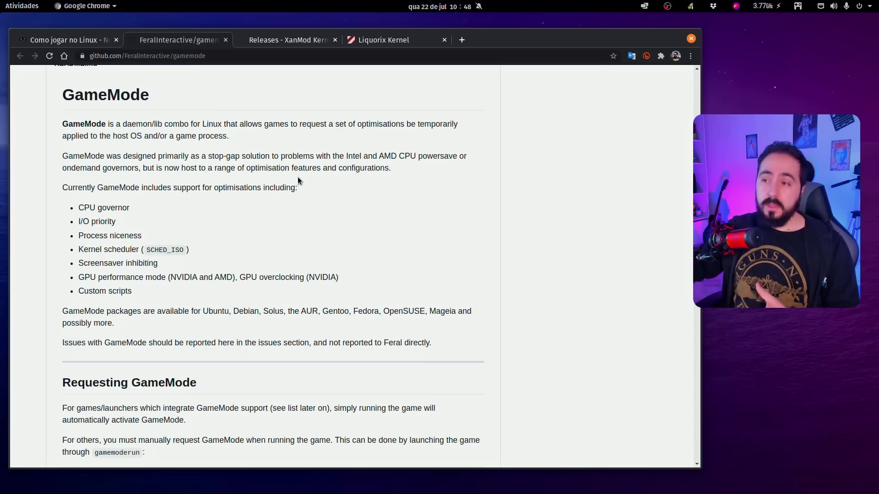
drag(79, 207, 131, 208)
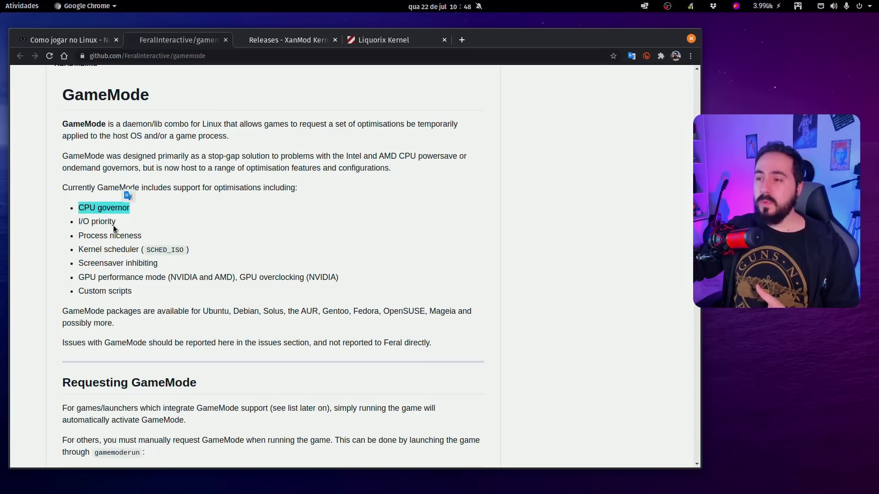
drag(79, 221, 101, 222)
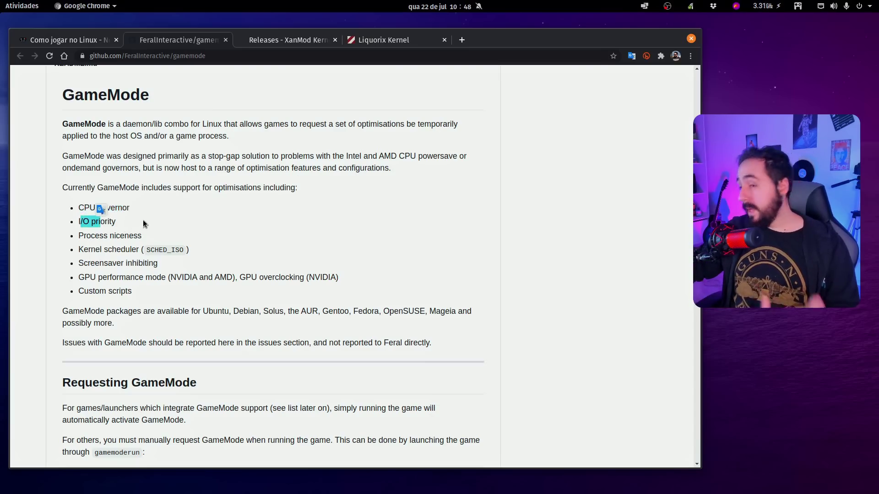
double_click(126, 236)
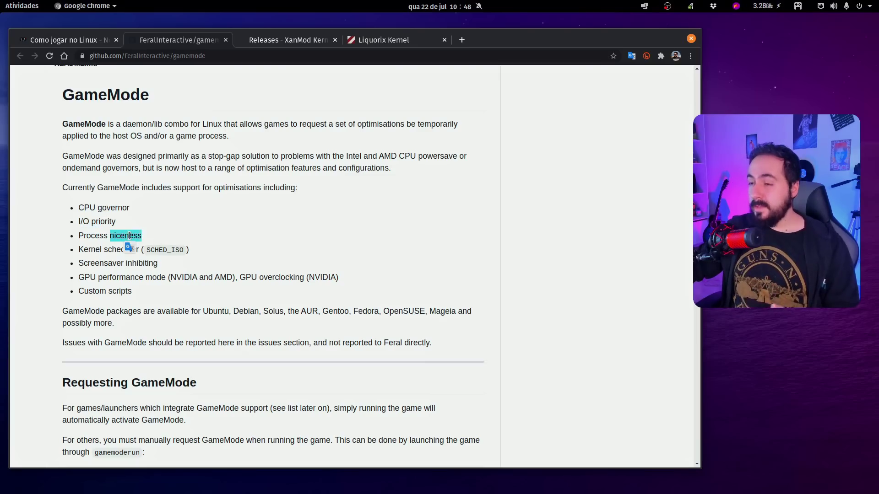
click(121, 237)
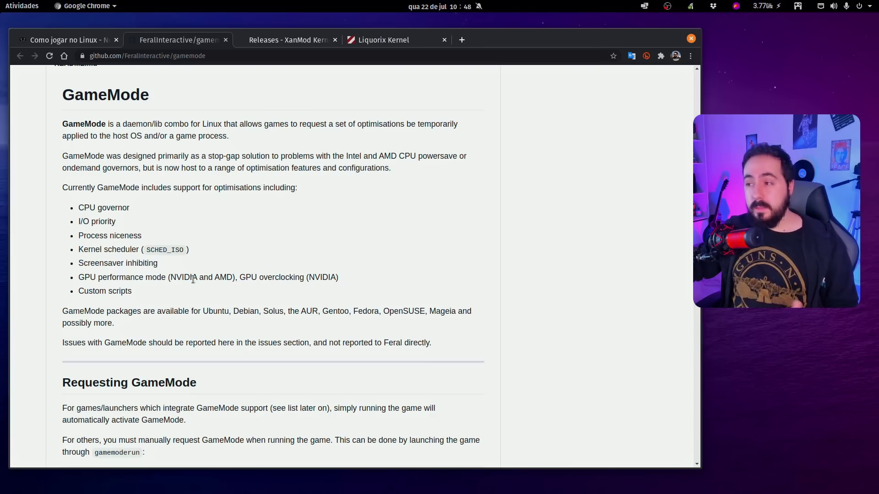
Return to the guide, switch to the terminal, and run sudo apt install gamemode, entering the sudo password.
click(94, 40)
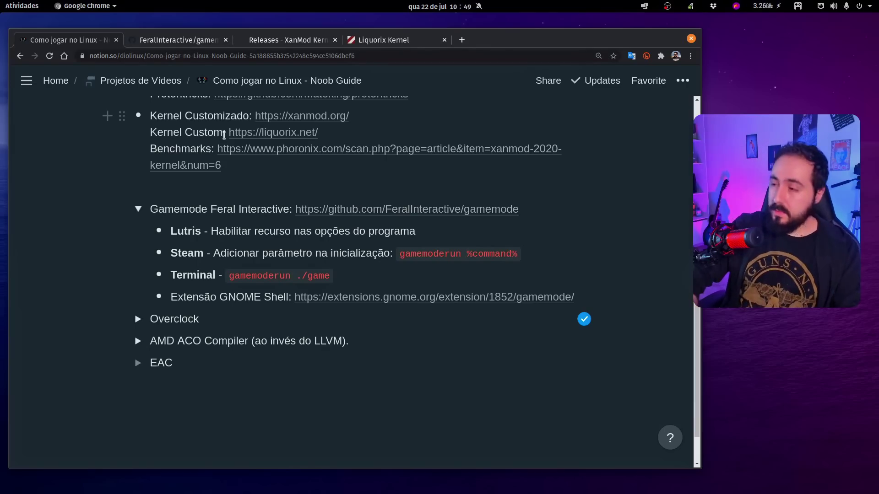
text(game)
text(mode)
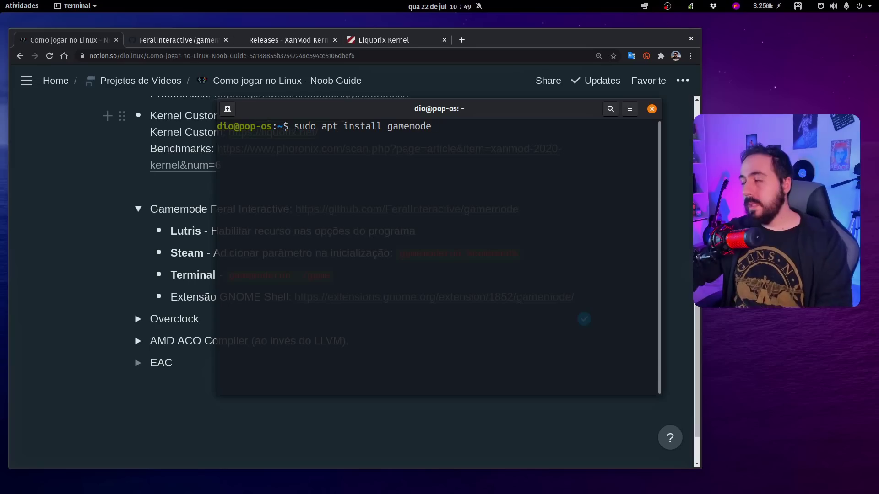
key(Return)
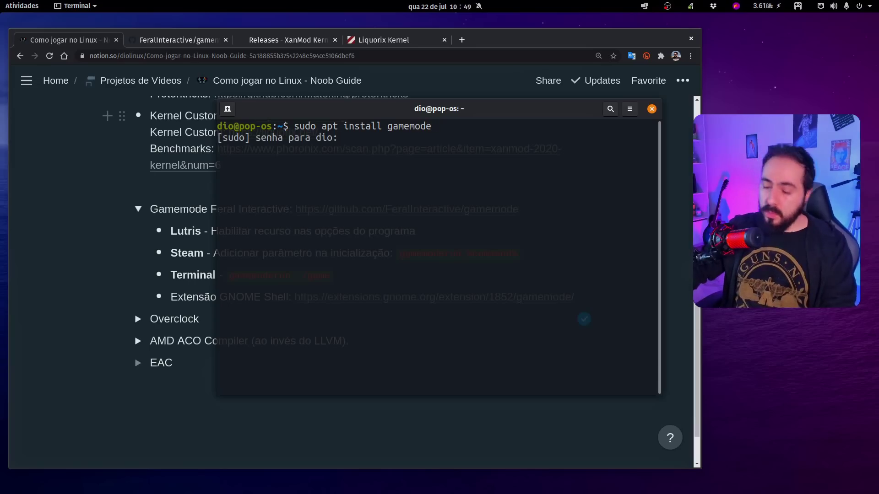
key(Return)
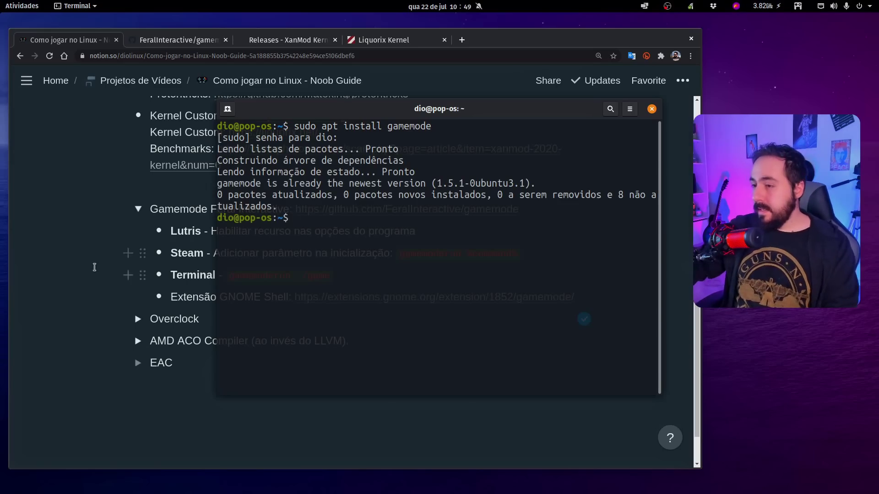
Open the guide's GameMode GNOME Shell extension link and check the GameMode status indicator on the desktop.
click(202, 275)
click(423, 298)
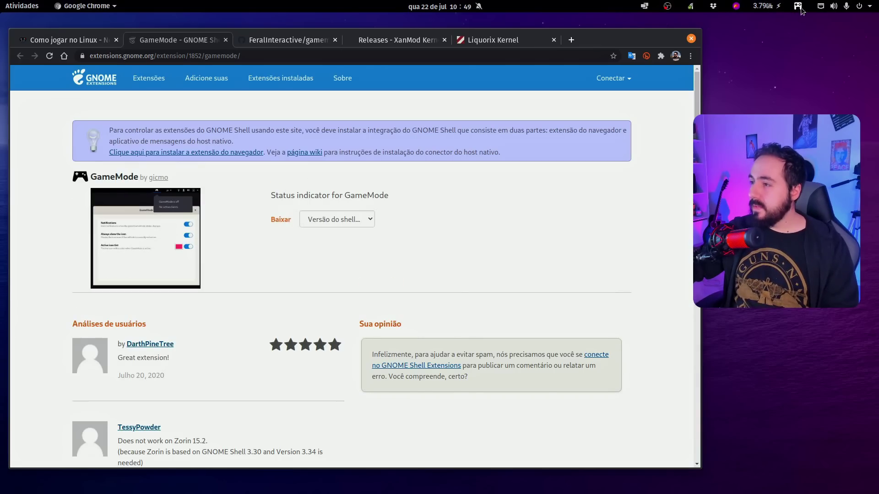
click(799, 6)
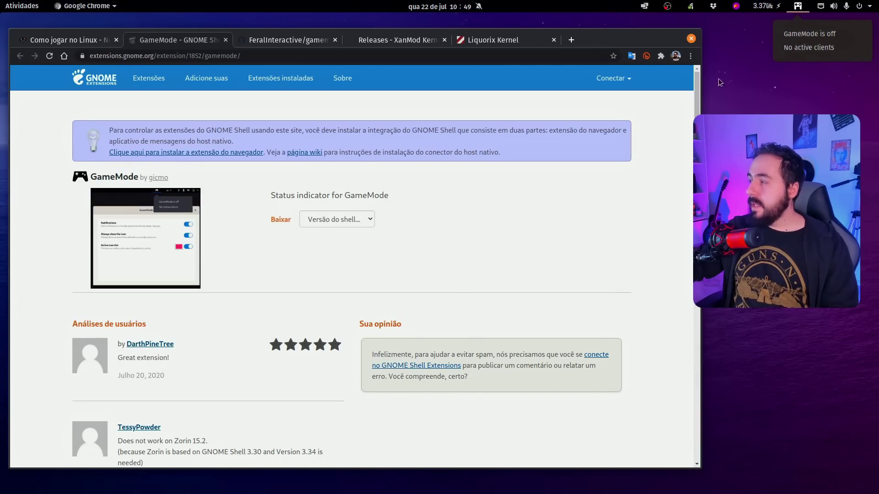
key(Escape)
Switch to Lutris, examine the Enable Feral gamemode setting in Overwatch's system options, and leave the configuration without saving.
key(super)
text(lutri)
key(Return)
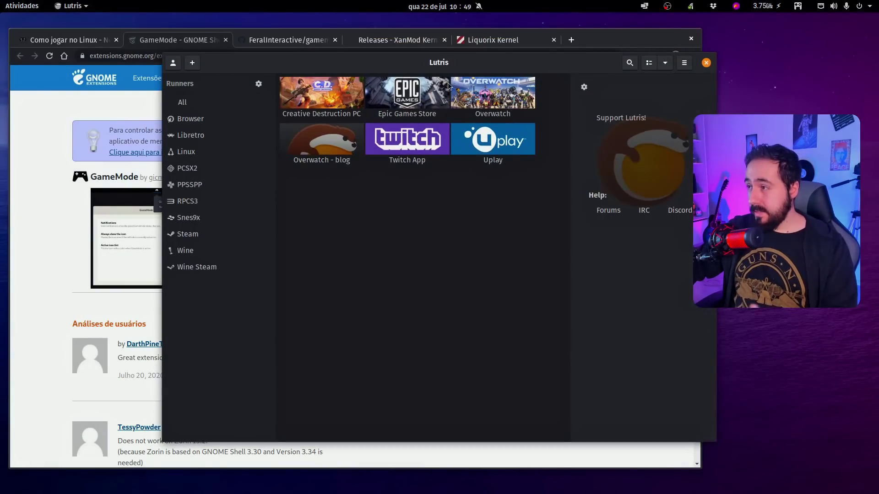
click(453, 123)
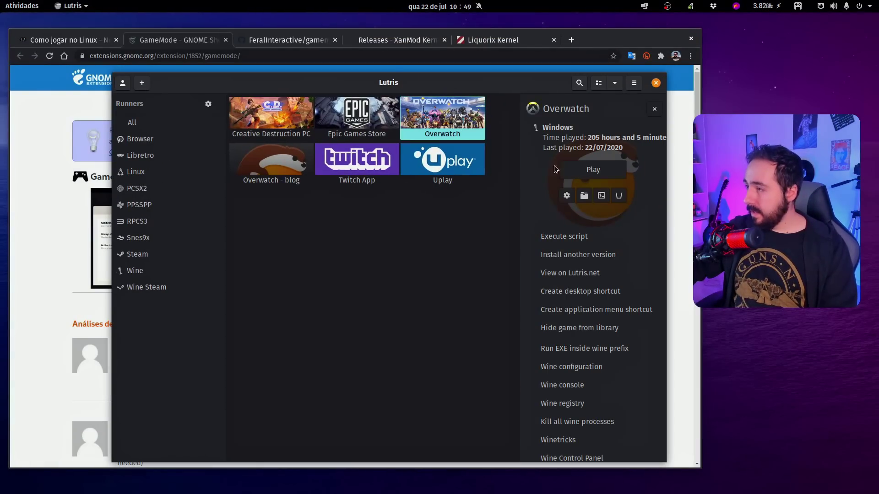
click(567, 196)
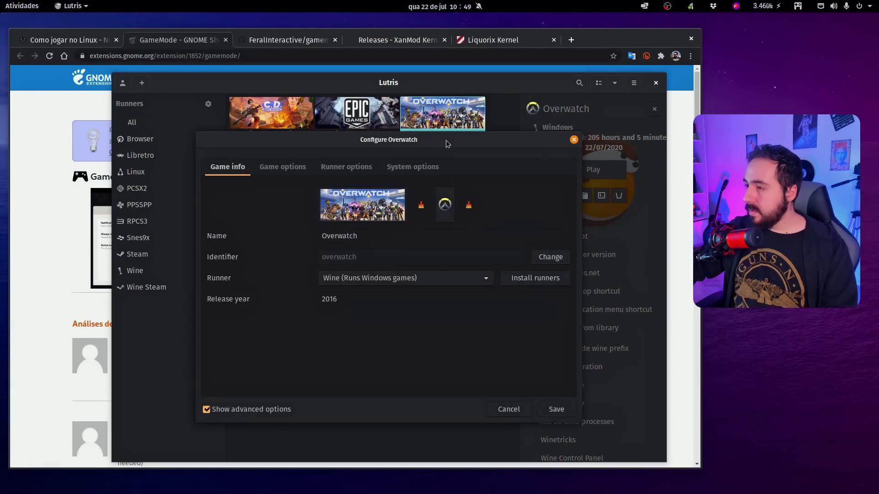
drag(452, 145, 423, 109)
click(384, 131)
scroll(218, 262, down, 5)
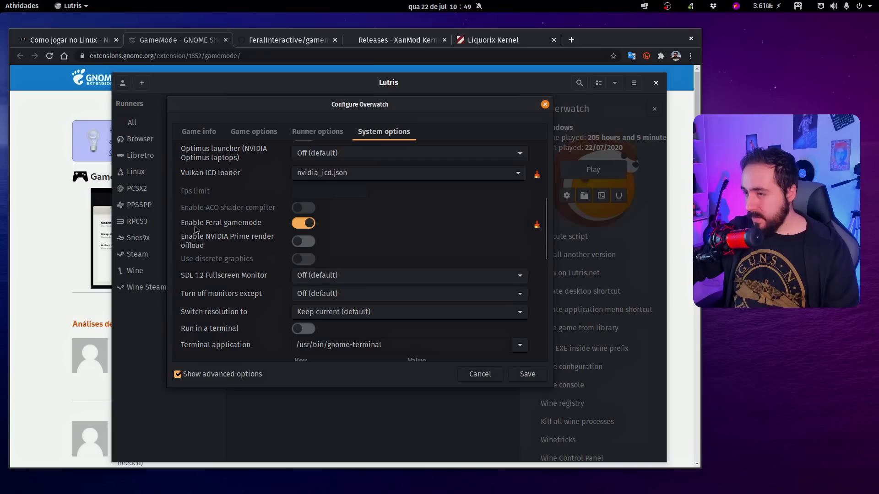
mouse_move(276, 222)
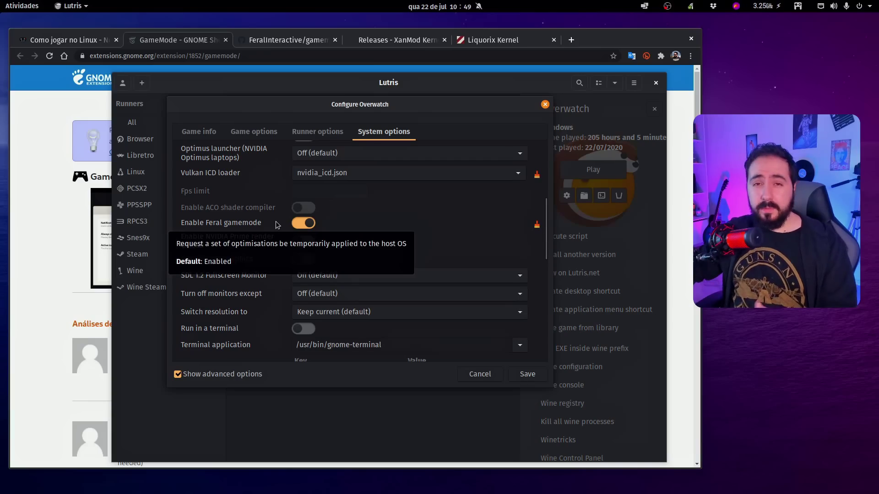
click(480, 374)
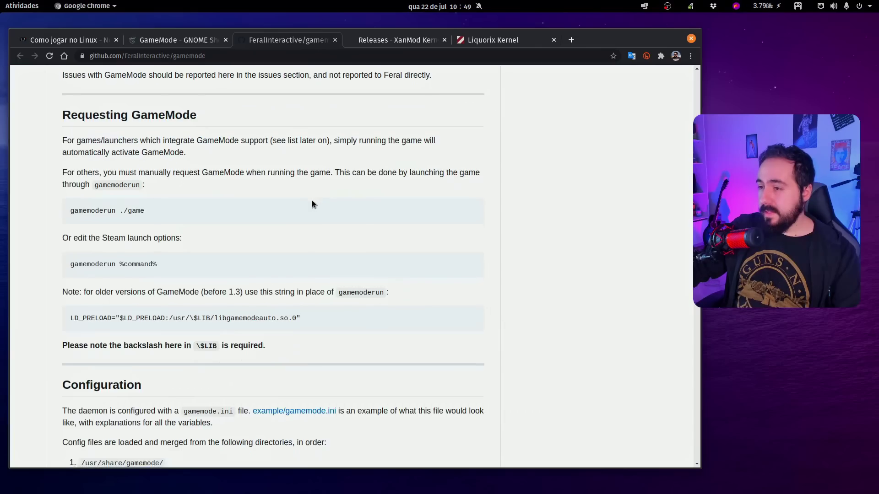
Find Install Dependencies in the GameMode README and copy the Ubuntu/Debian apt install command.
scroll(316, 202, down, 12)
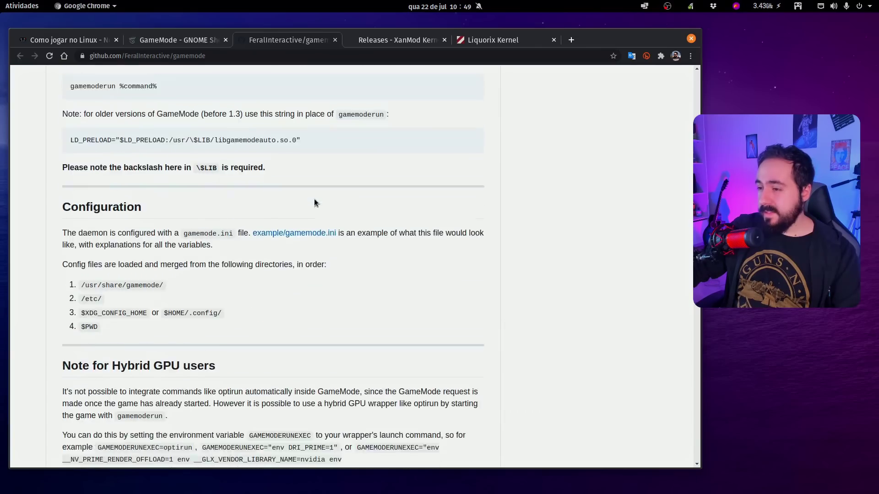
scroll(322, 213, down, 10)
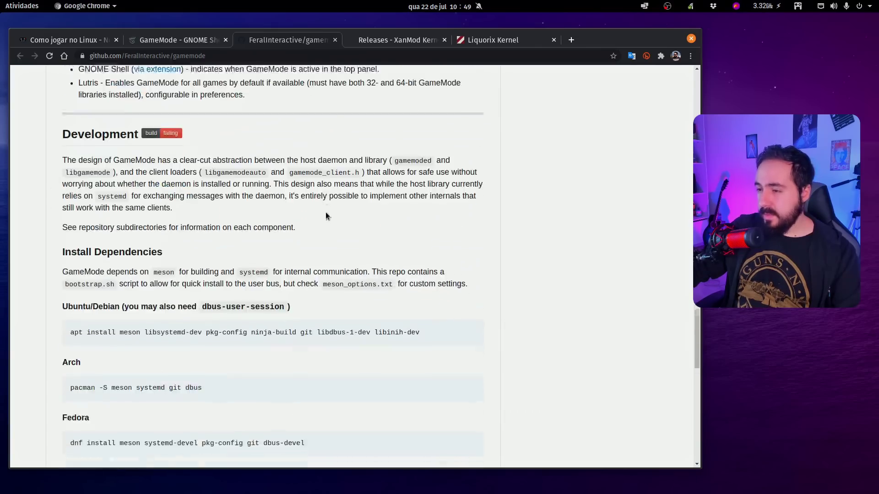
drag(121, 244, 369, 248)
double_click(77, 244)
click(78, 244)
right_click(290, 240)
key(ctrl+c)
click(302, 249)
Switch to the terminal and run the copied GameMode dependencies install command with sudo.
key(super)
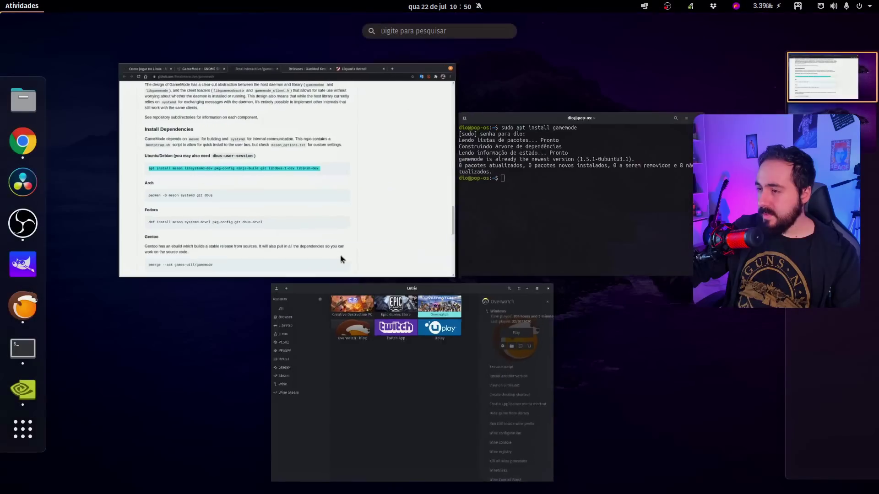
click(526, 197)
text(sudo)
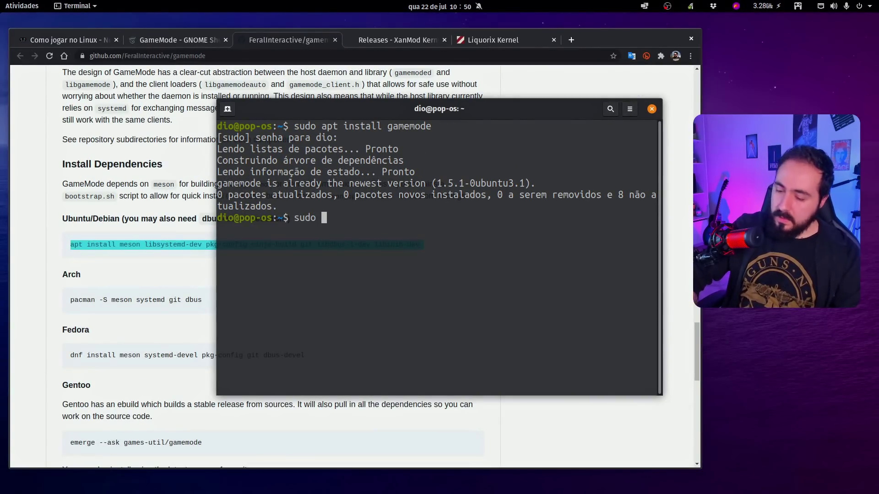
key(ctrl+shift+v)
key(Return)
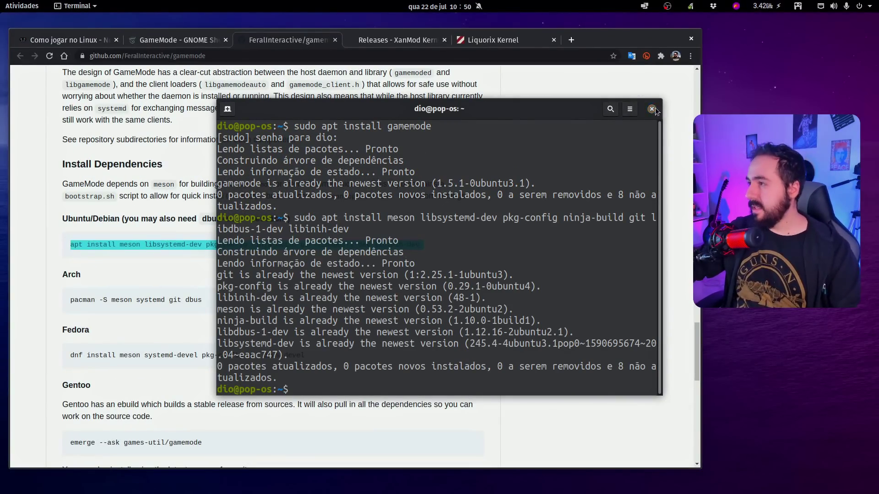
Switch to Lutris, launch Overwatch, and view the GameMode notification.
key(alt+Tab)
key(super)
click(575, 273)
click(586, 176)
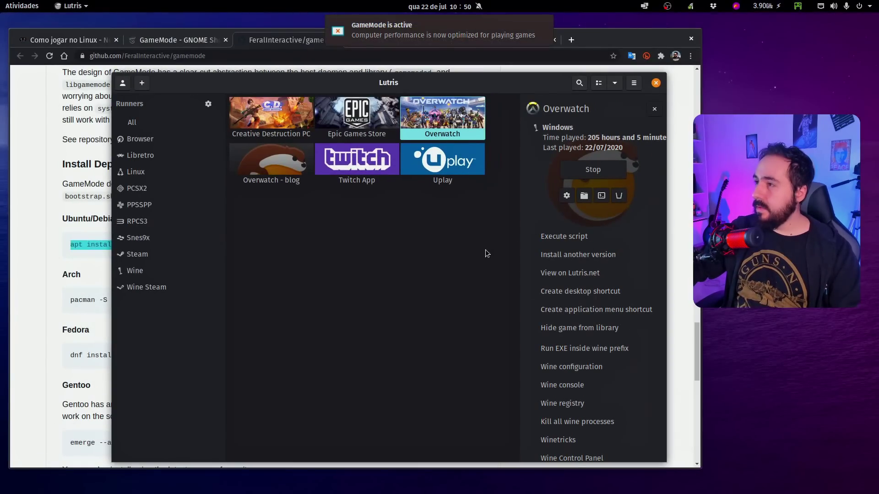
click(384, 35)
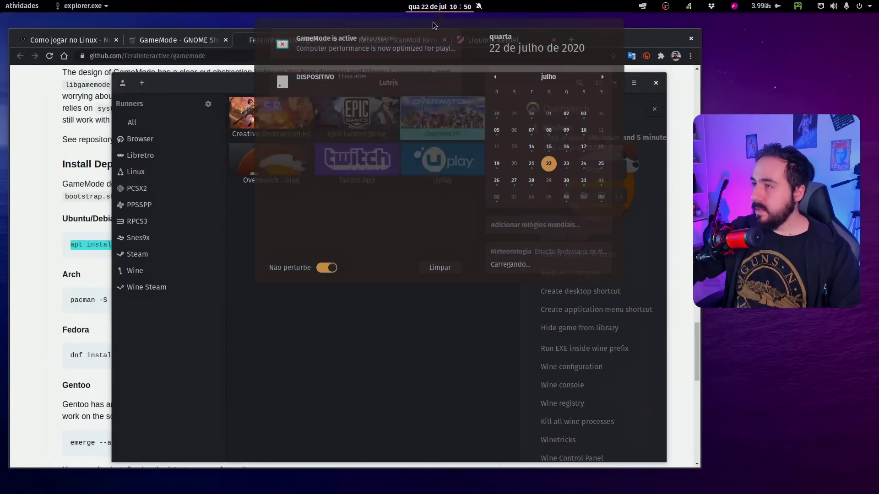
click(339, 52)
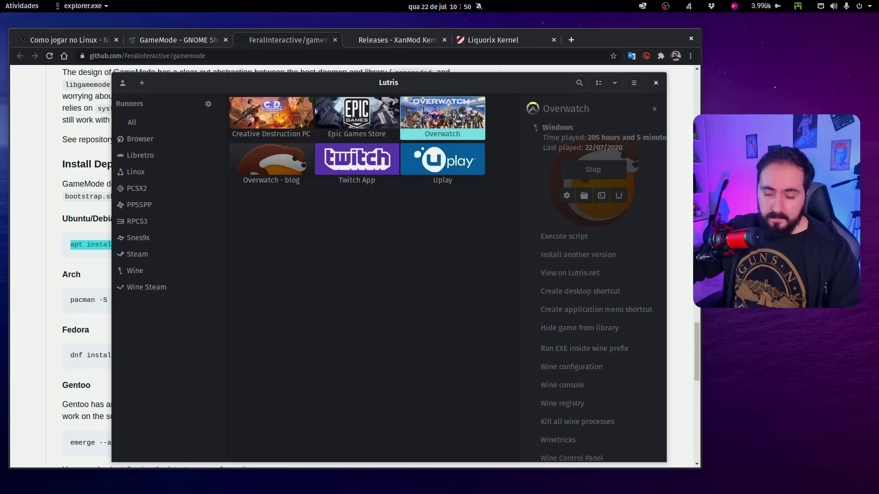
Show the Wine desktop running Overwatch, close it, and return to Lutris.
key(super)
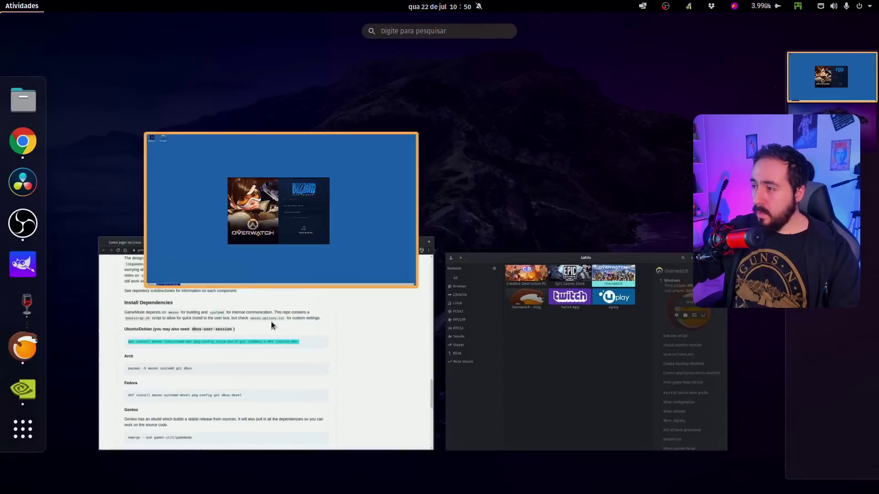
click(375, 238)
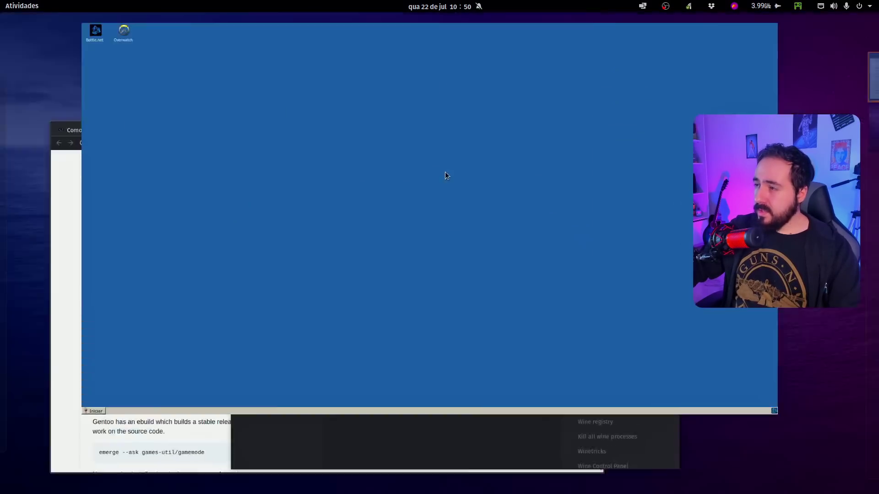
key(super)
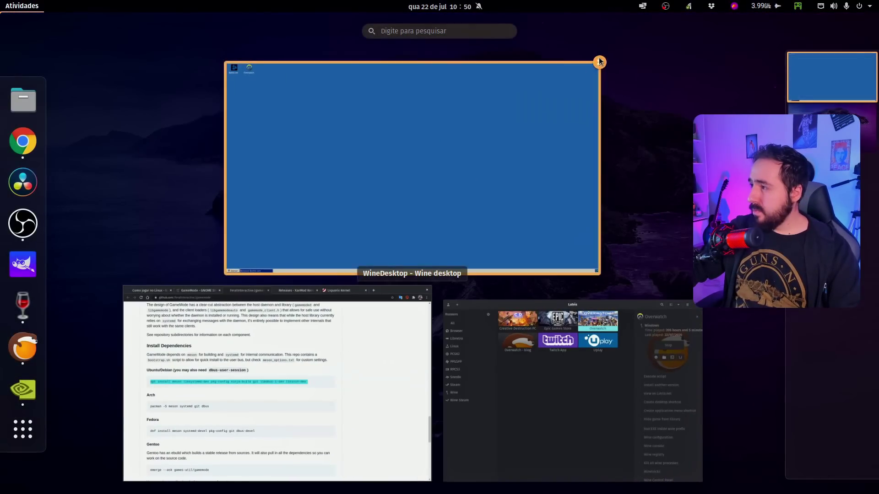
click(569, 424)
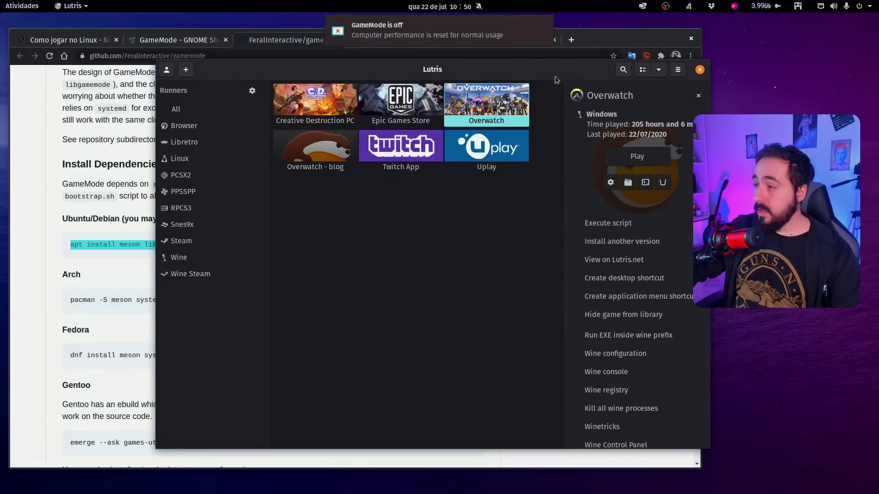
Dismiss the GameMode notification, close Lutris, and return to the GameMode GNOME extension page in Chrome.
click(543, 26)
drag(540, 70, 498, 87)
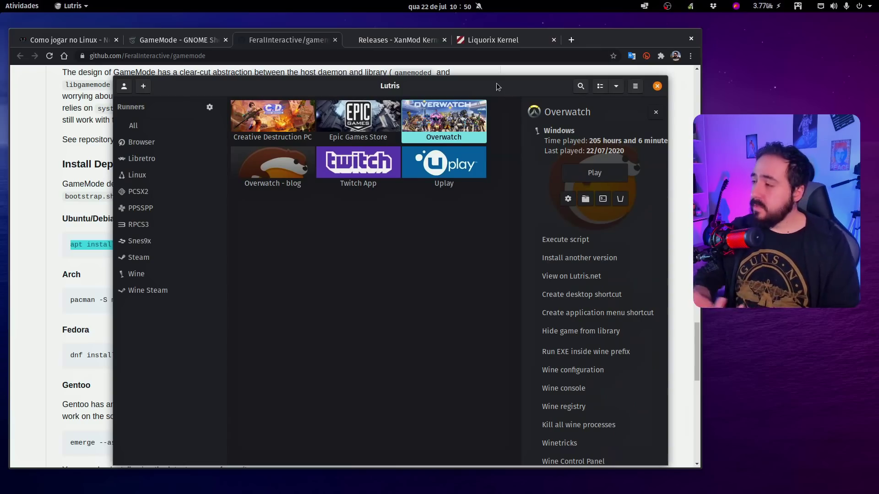
click(383, 197)
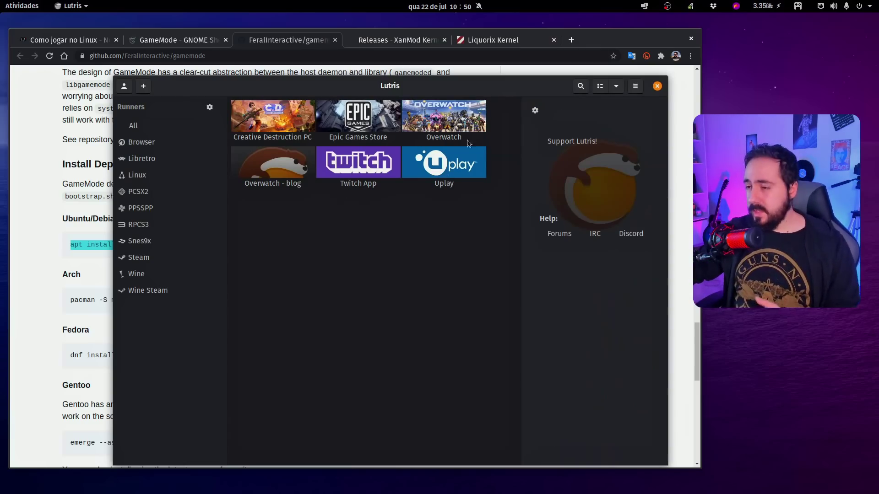
click(657, 86)
click(165, 38)
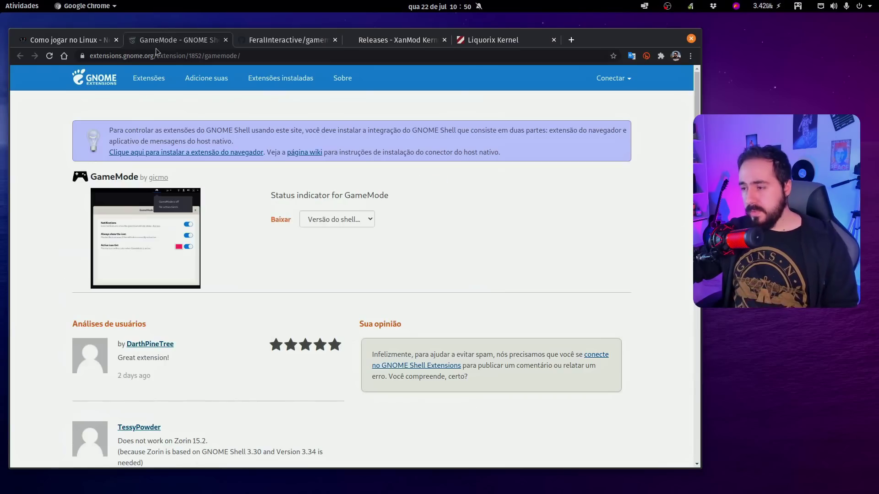
Switch to the Notion guide and copy the Steam launch parameter gamemoderun %command%.
click(93, 37)
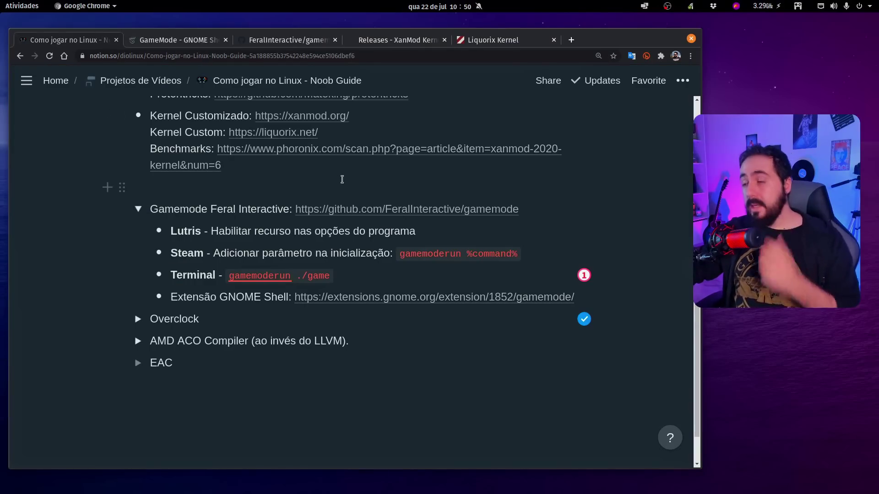
drag(205, 254, 173, 252)
drag(397, 254, 523, 254)
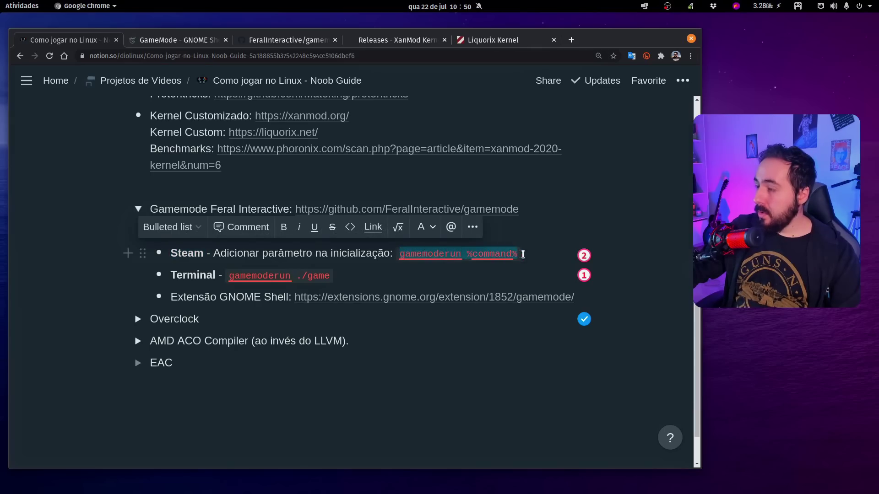
right_click(480, 255)
click(492, 271)
Find Steam in the desktop's application search and bring up its game library.
key(super)
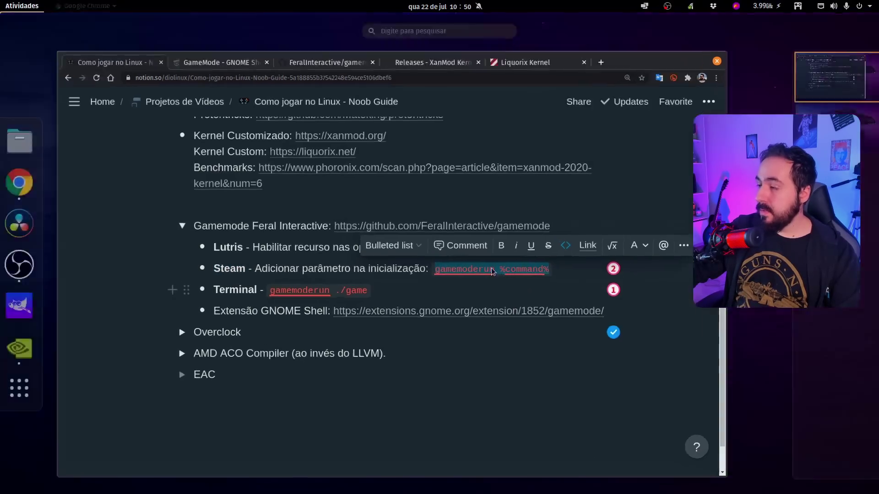
text(ste)
key(Escape)
key(Escape)
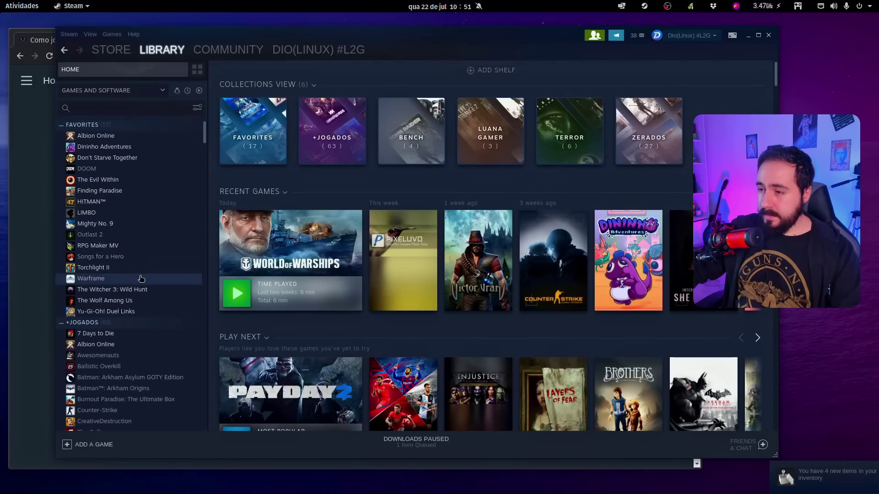
Set the launch options of Yu-Gi-Oh! Duel Links to gamemoderun %command% and close its properties.
click(121, 315)
right_click(133, 315)
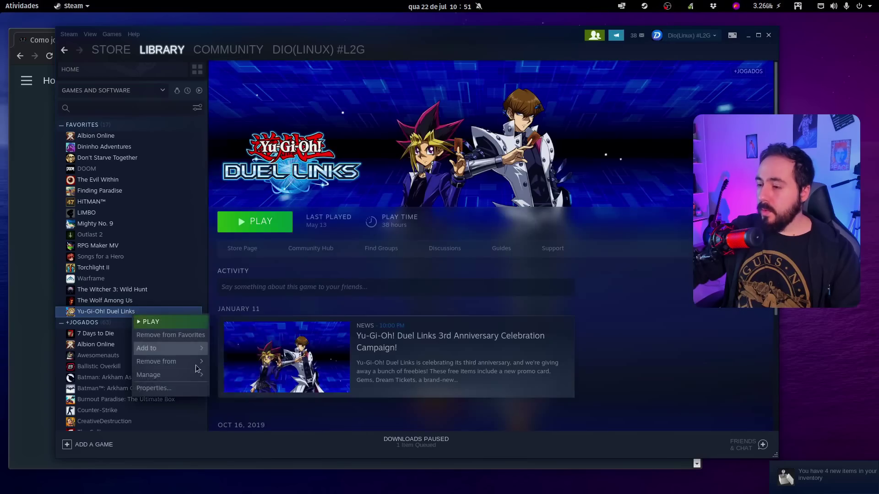
click(154, 387)
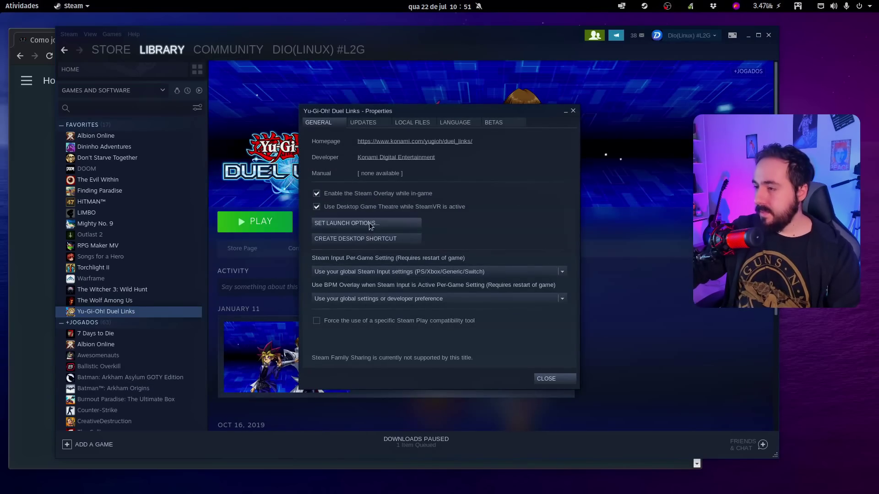
click(332, 223)
key(ctrl+v)
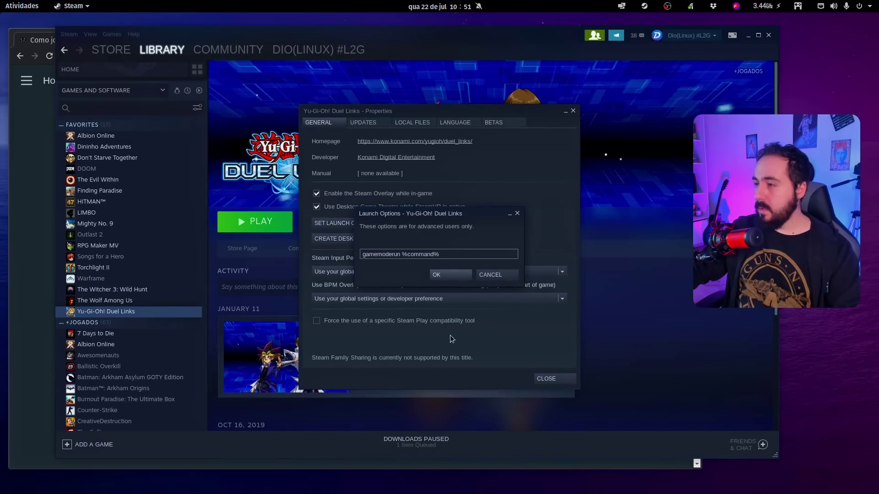
click(457, 276)
key(Escape)
Launch Yu-Gi-Oh! Duel Links to test GameMode, close the game window, and exit Steam.
click(255, 221)
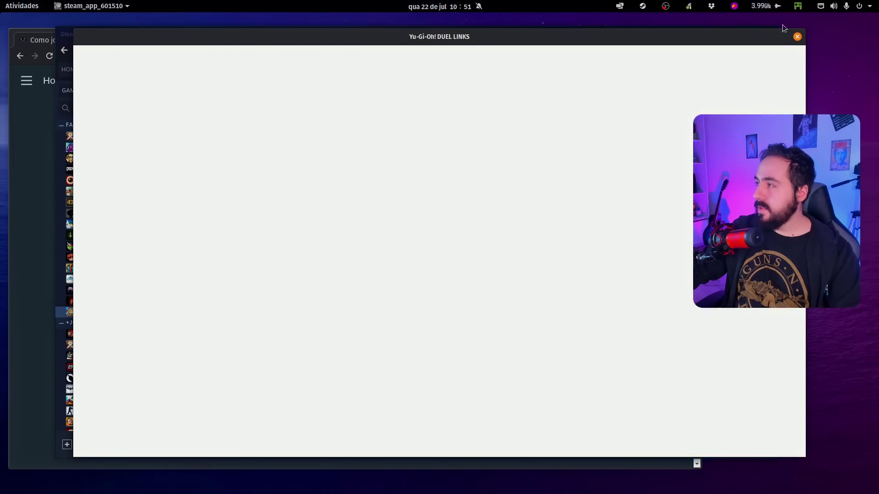
click(797, 36)
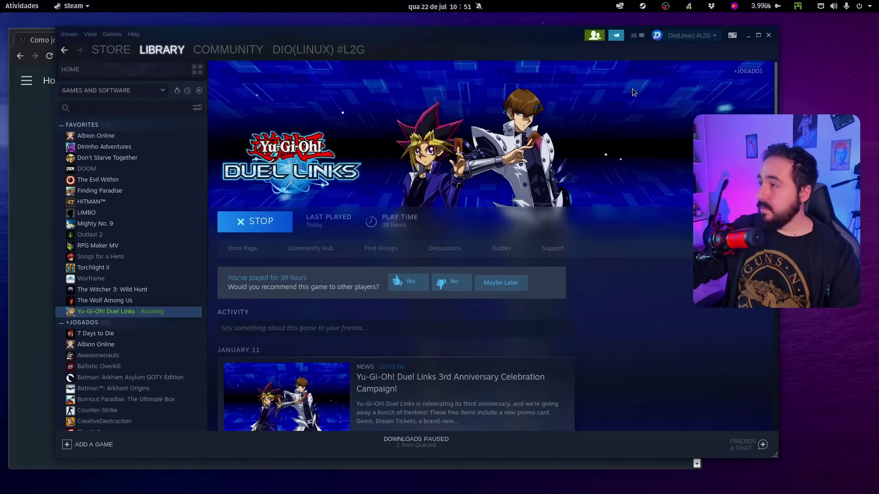
click(642, 6)
click(613, 162)
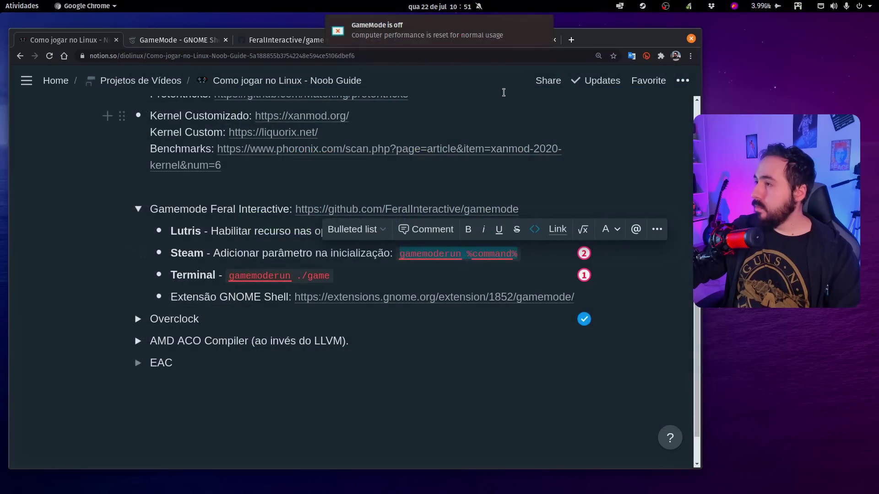
Clear all desktop notifications and return to the Notion guide.
click(440, 6)
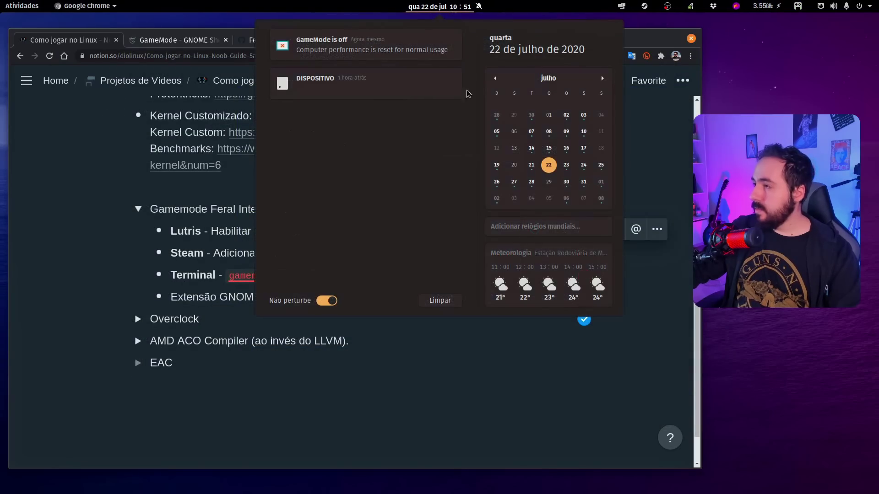
click(440, 301)
click(249, 408)
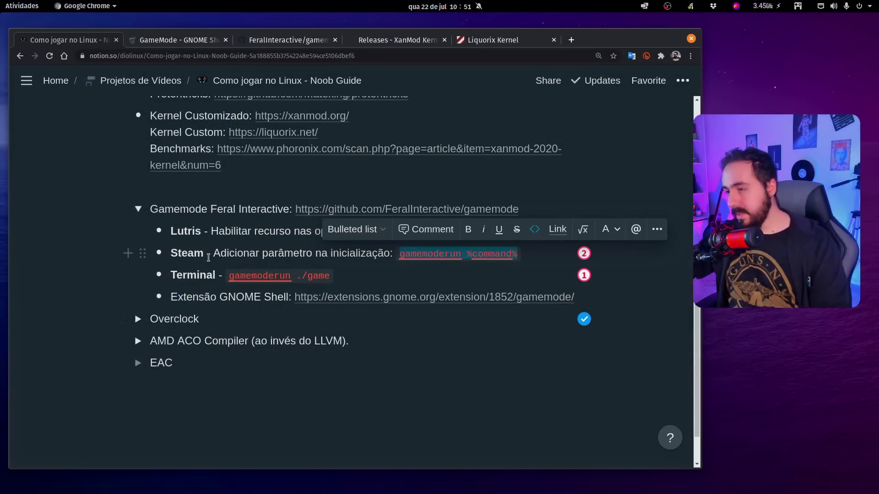
Highlight the terminal command gamemoderun ./game, collapse the Gamemode section of the guide, and expand the Overclock section.
click(215, 275)
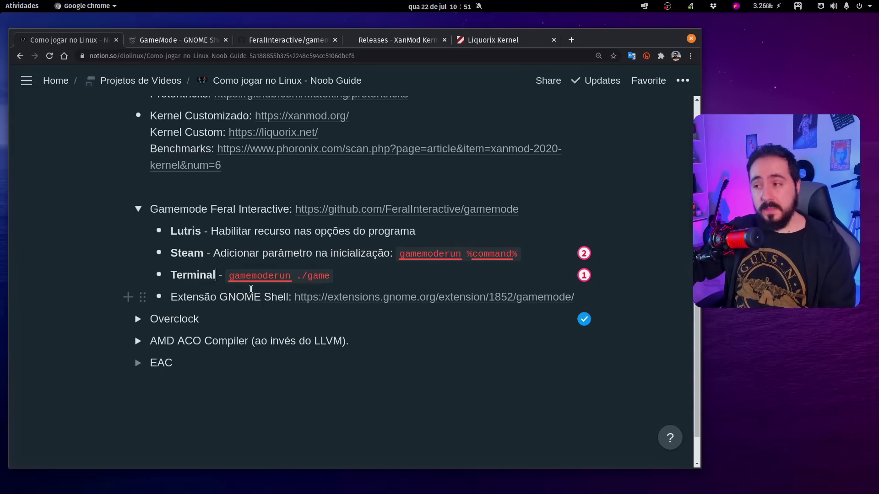
drag(230, 276, 348, 276)
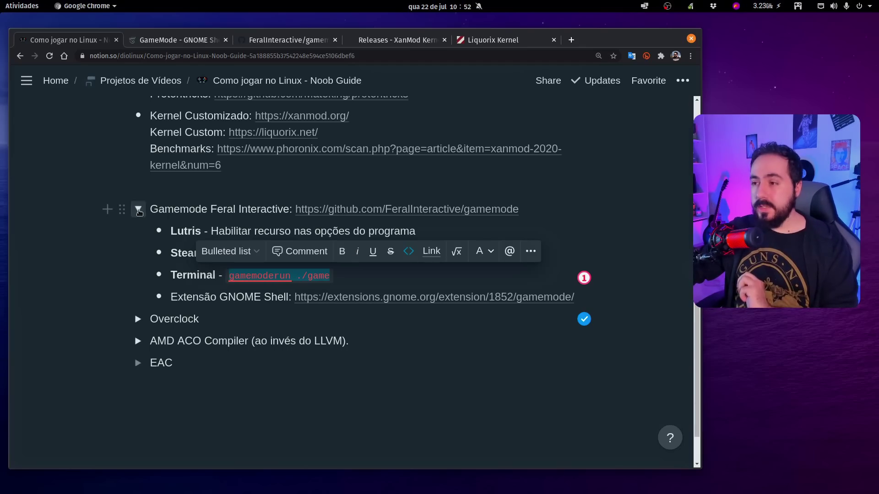
click(138, 210)
click(135, 275)
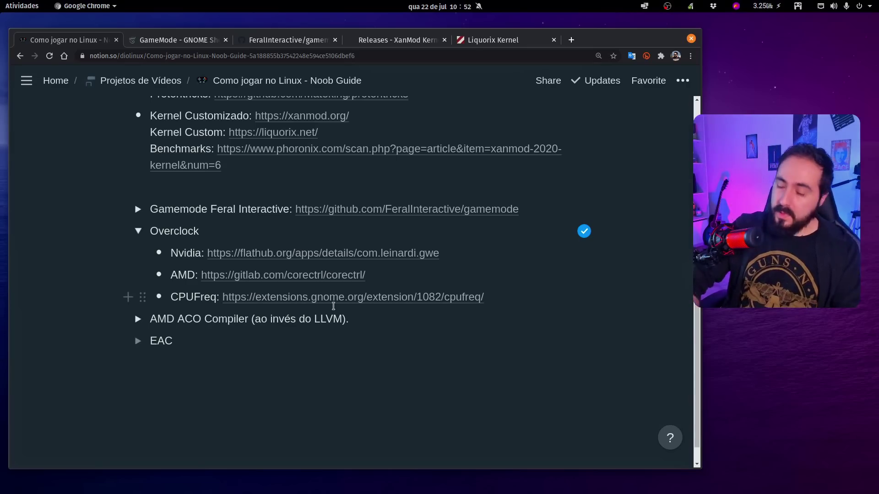
Write the command sudo apt install cpufreqd in a new terminal without running it, and close the terminal.
key(ctrl+alt+t)
text(sud)
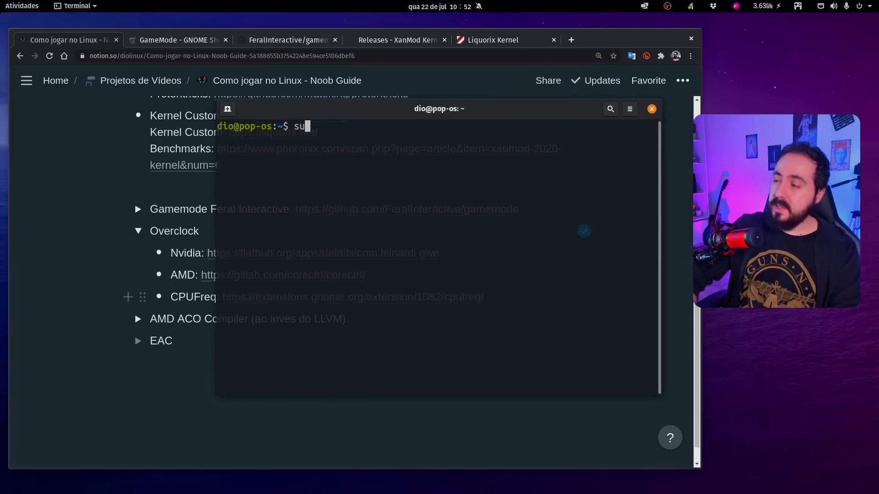
text(o apt install f)
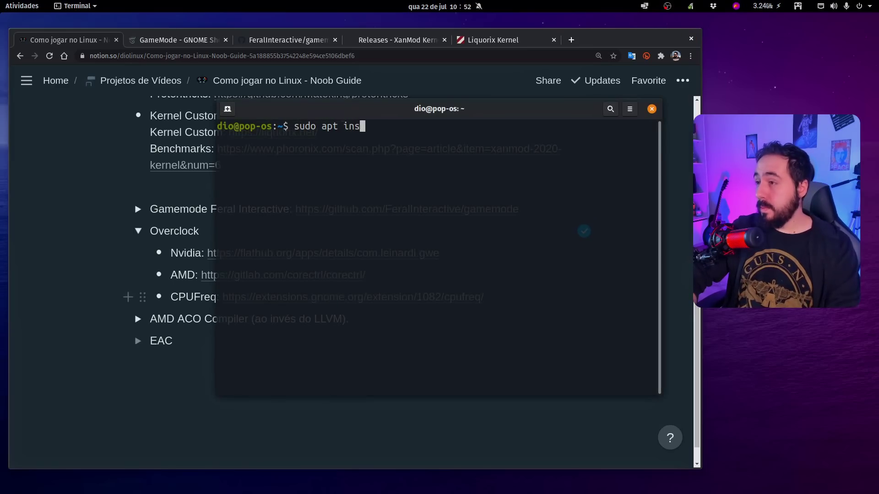
key(BackSpace)
text(cpuf)
key(BackSpace)
key(BackSpace)
key(BackSpace)
text(pufreqd)
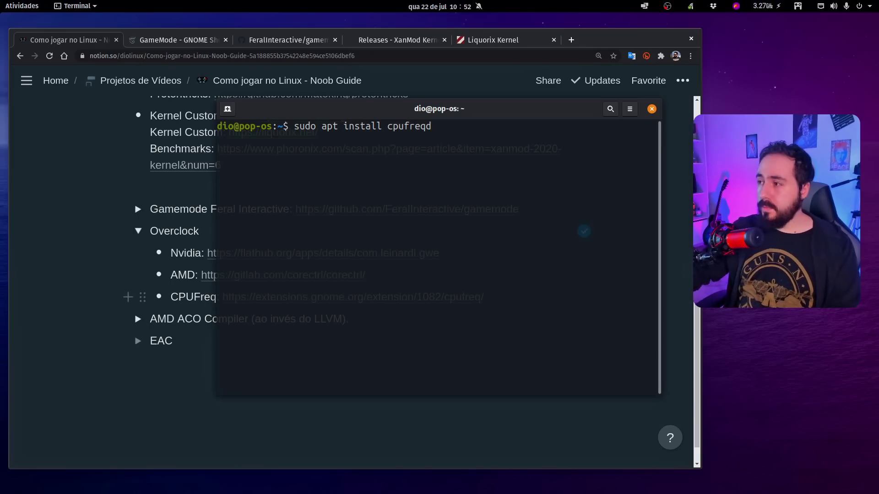
click(651, 109)
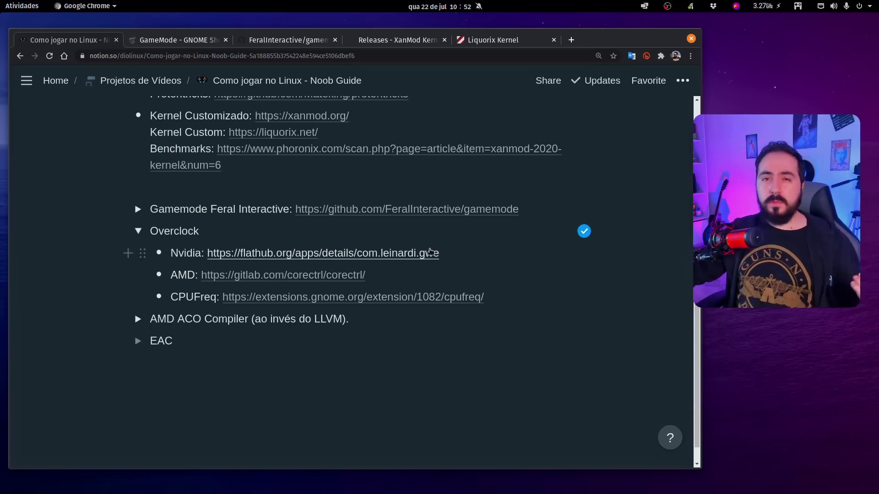
View the cpufreq GNOME extension page linked under Overclock, and close its tab.
click(315, 300)
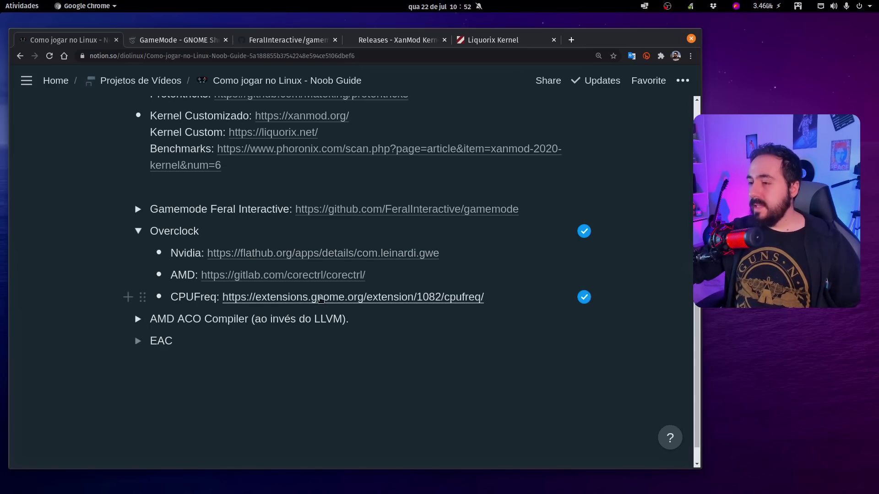
click(319, 301)
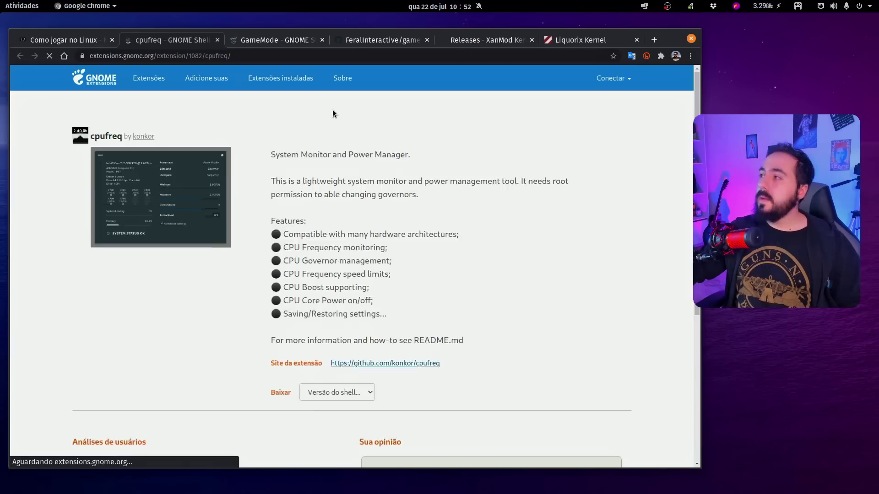
click(217, 40)
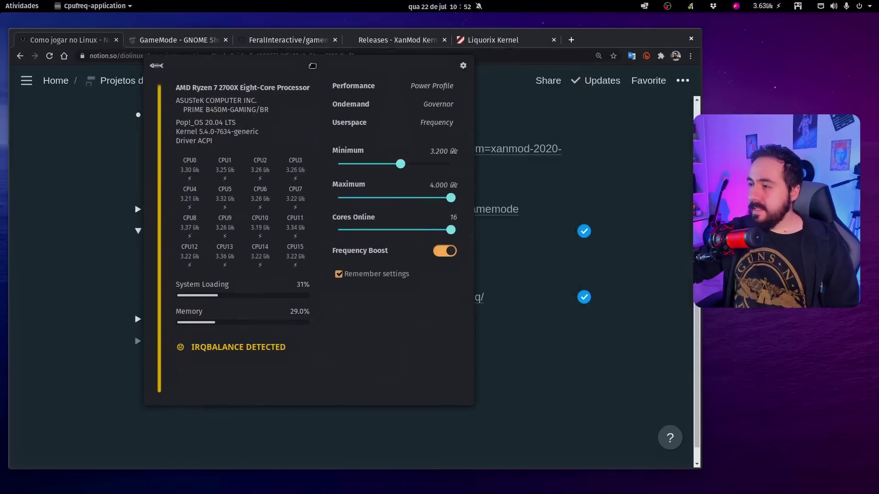
Show the power profile, governor and frequency options in cpufreq, lower the minimum frequency slider slightly, and close the window.
click(398, 86)
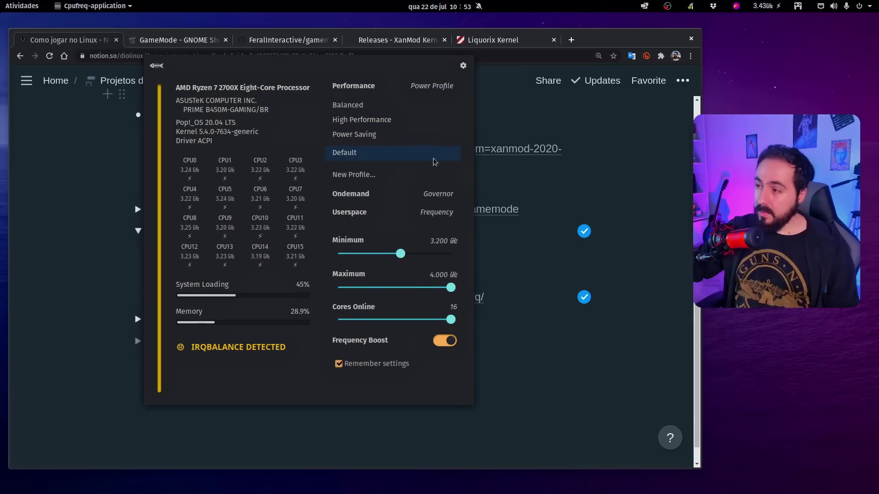
click(446, 195)
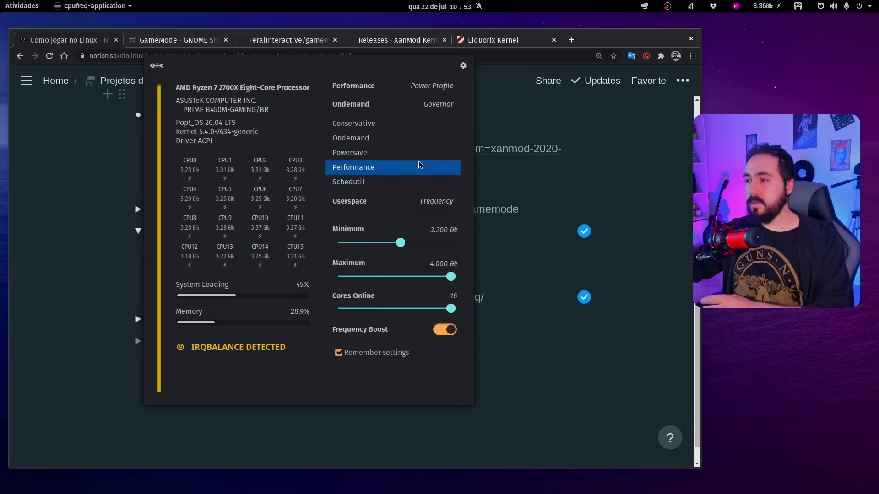
click(429, 203)
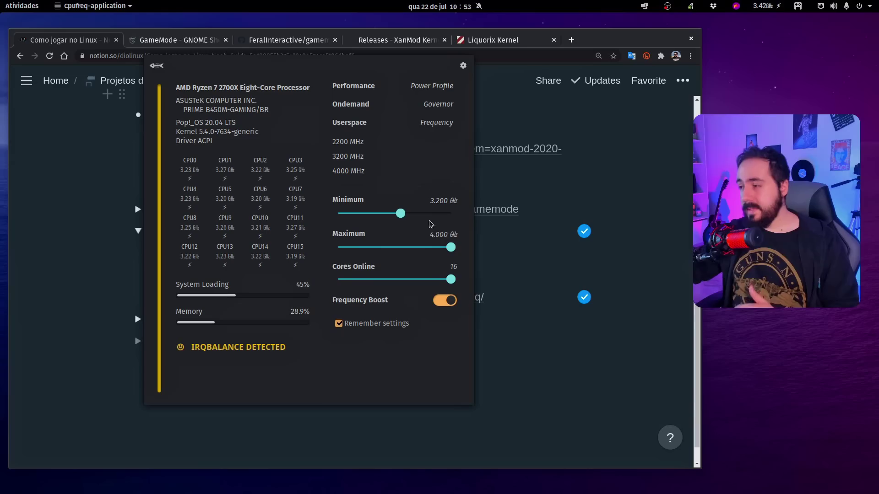
mouse_move(398, 215)
mouse_down()
mouse_move(376, 216)
mouse_move(405, 222)
mouse_move(376, 219)
mouse_move(396, 215)
mouse_up()
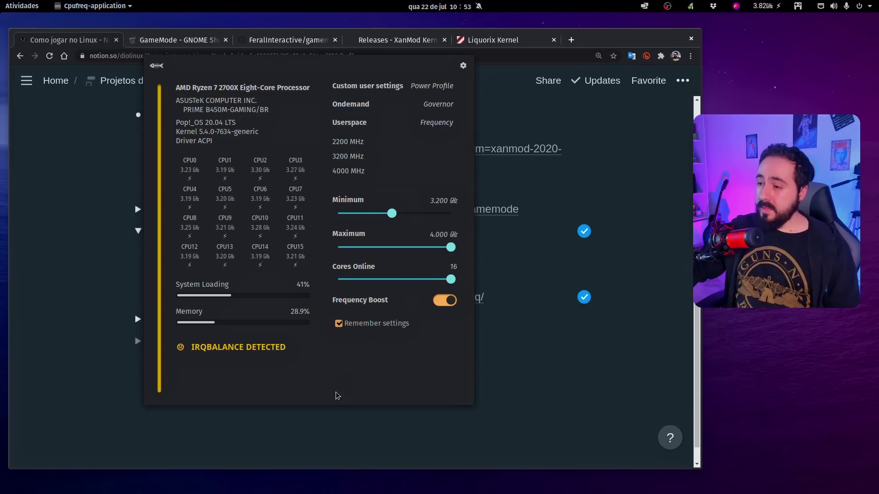
click(507, 358)
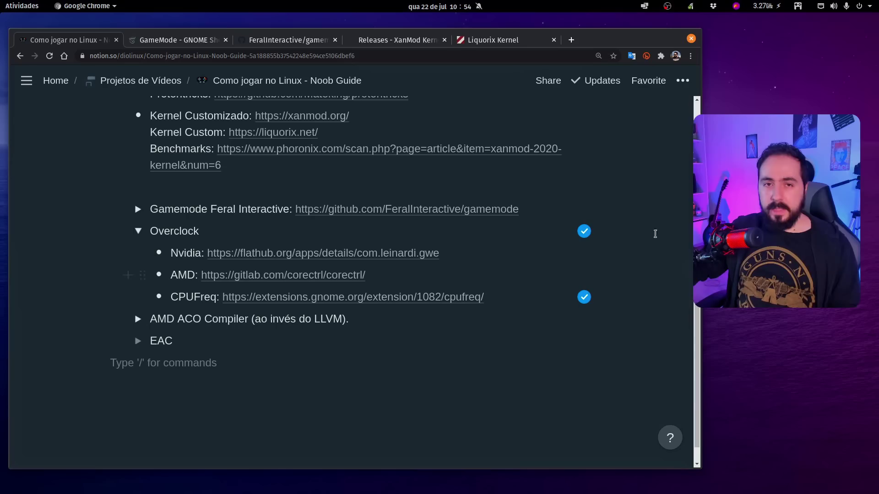
click(846, 6)
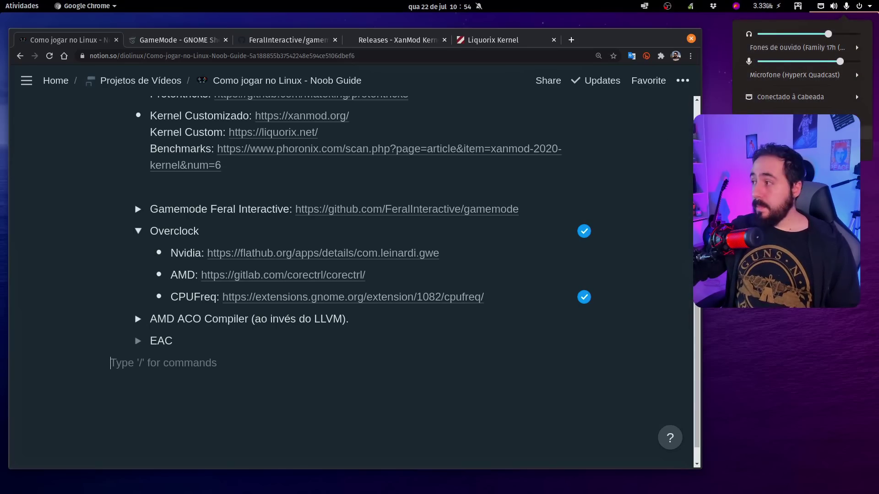
click(548, 363)
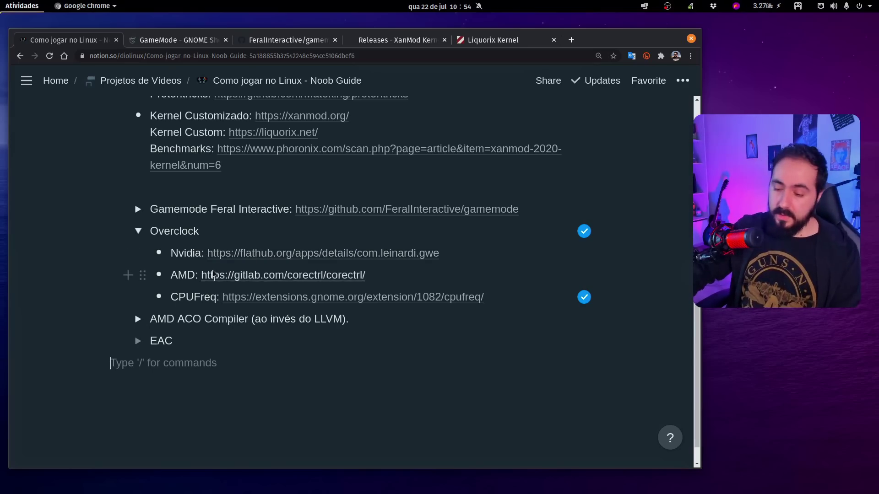
Search the desktop applications for the Nvidia overclocking tool and launch GreenWithEnvy.
key(super)
text(gtk)
key(BackSpace)
key(BackSpace)
key(Right)
key(Right)
key(super)
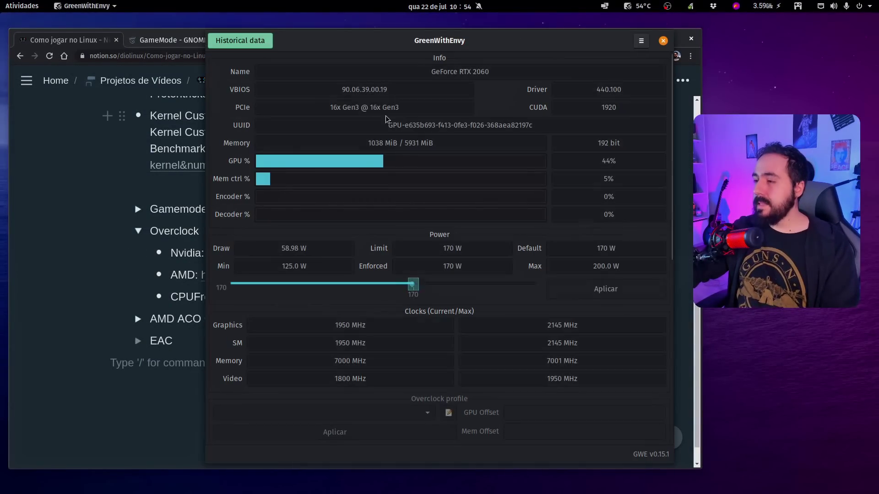
View GreenWithEnvy's historical GPU data beside its main window, and close the program.
click(254, 45)
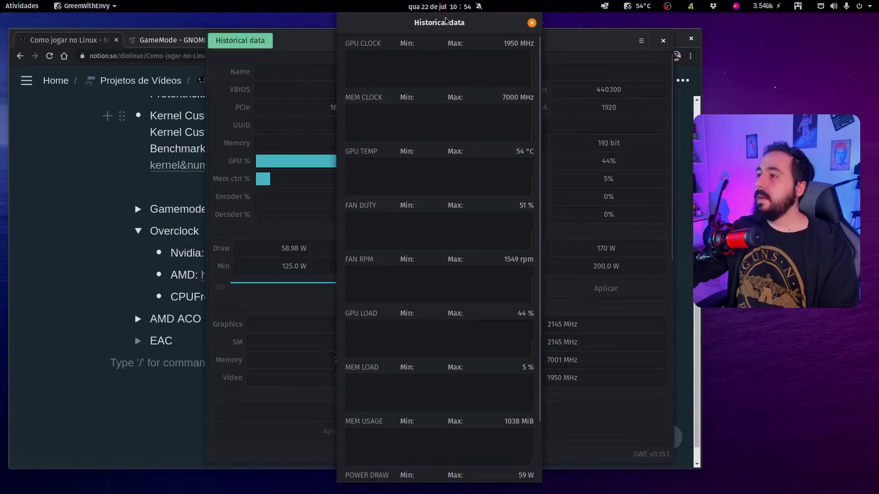
drag(468, 36, 508, 33)
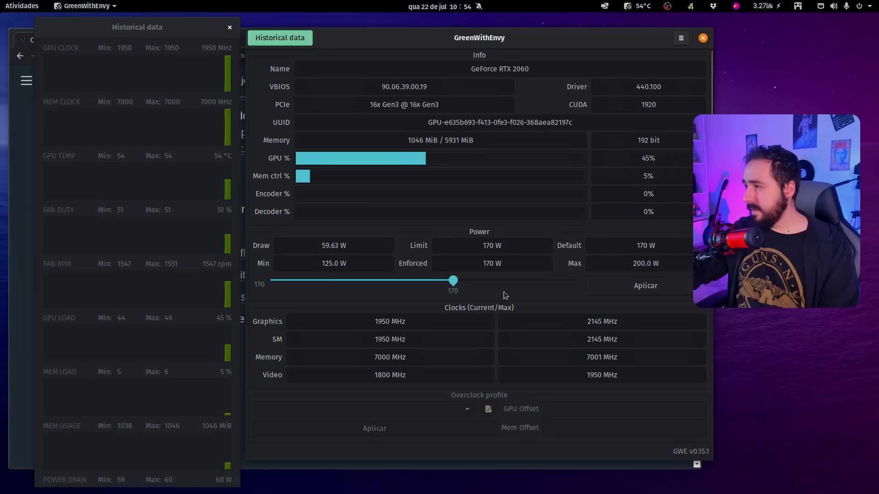
click(701, 38)
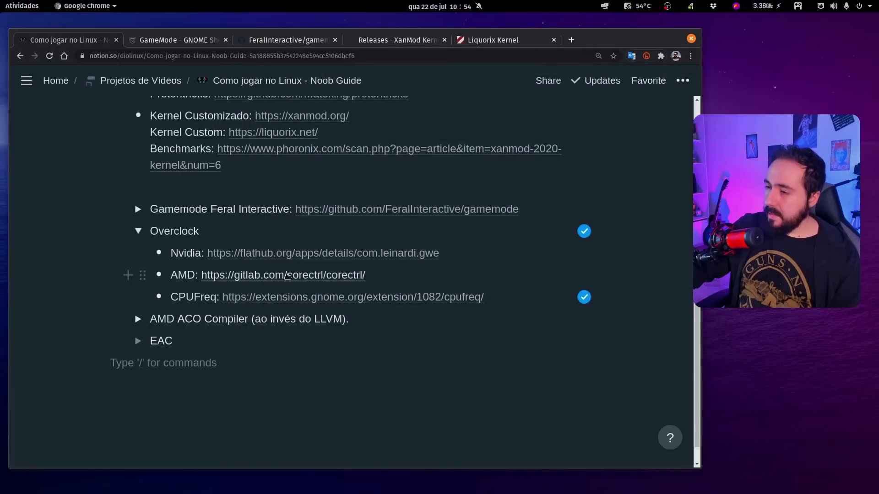
Open the CoreCtrl GitLab page from the guide's AMD entry and view its installation instructions.
click(287, 275)
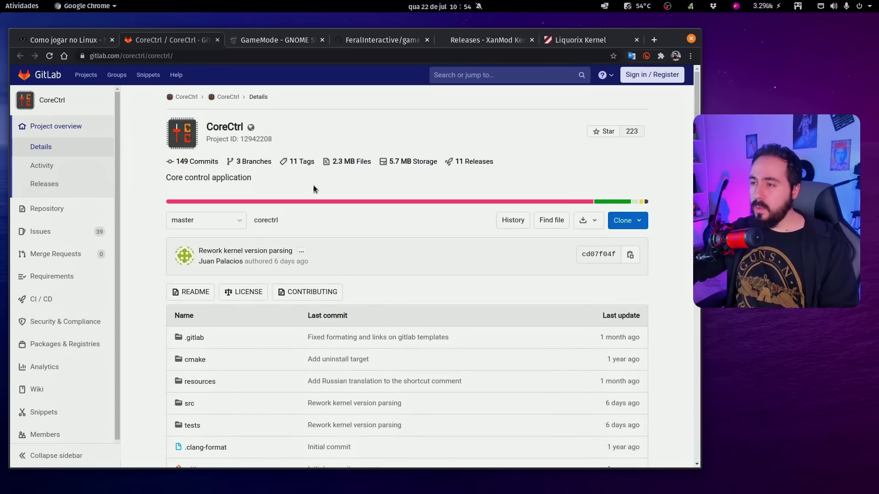
scroll(320, 190, down, 20)
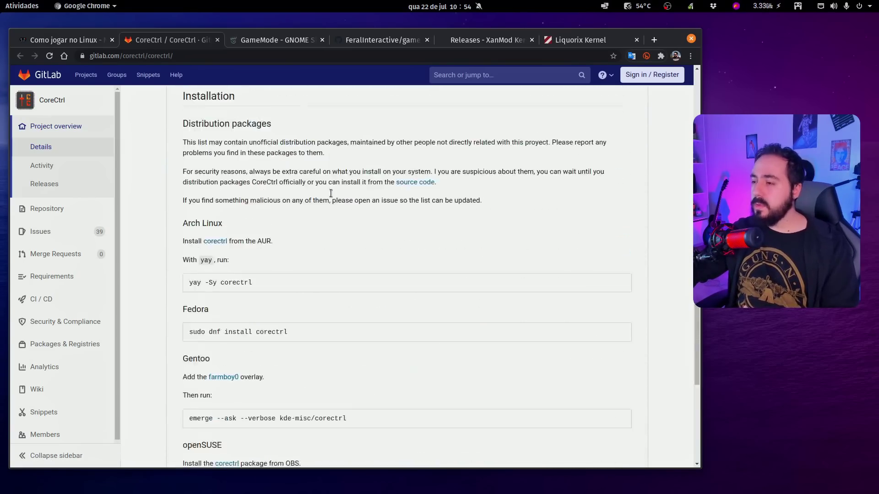
Open the CoreCtrl 1.0 overview video from the GitLab page, skip ahead to the profile controls view, and close the video.
scroll(329, 208, down, 3)
scroll(350, 219, up, 15)
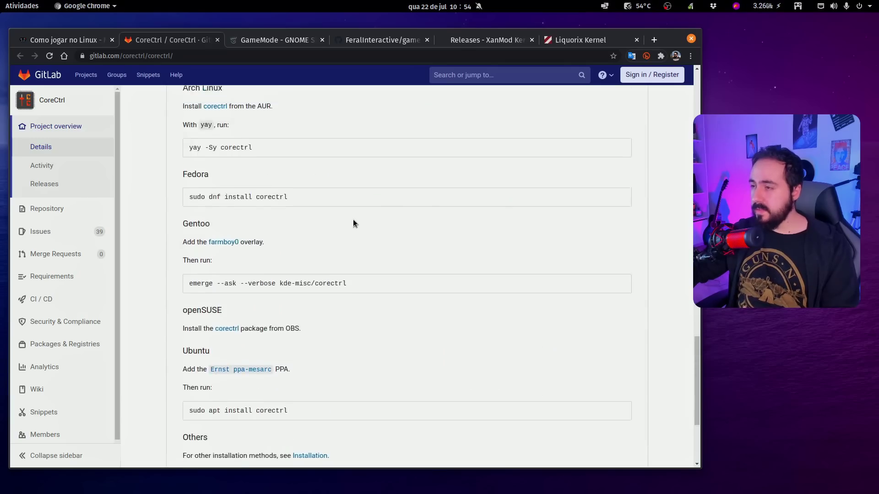
scroll(350, 216, up, 6)
scroll(201, 402, down, 2)
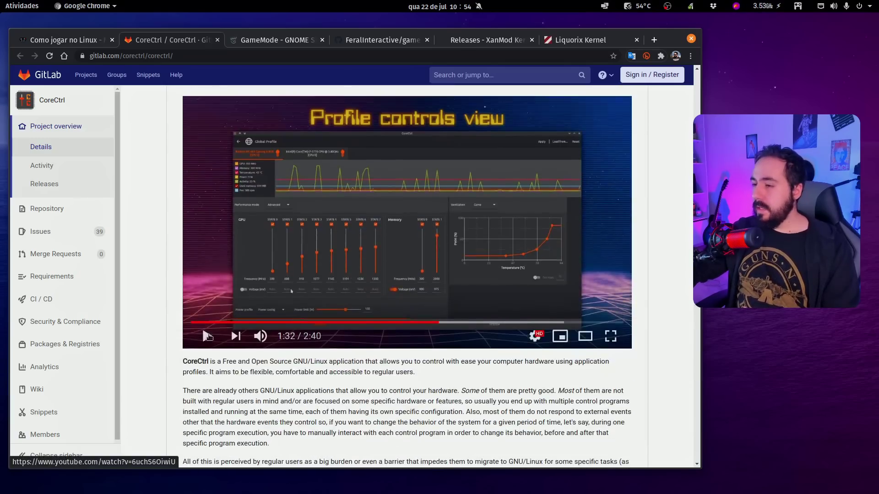
click(393, 317)
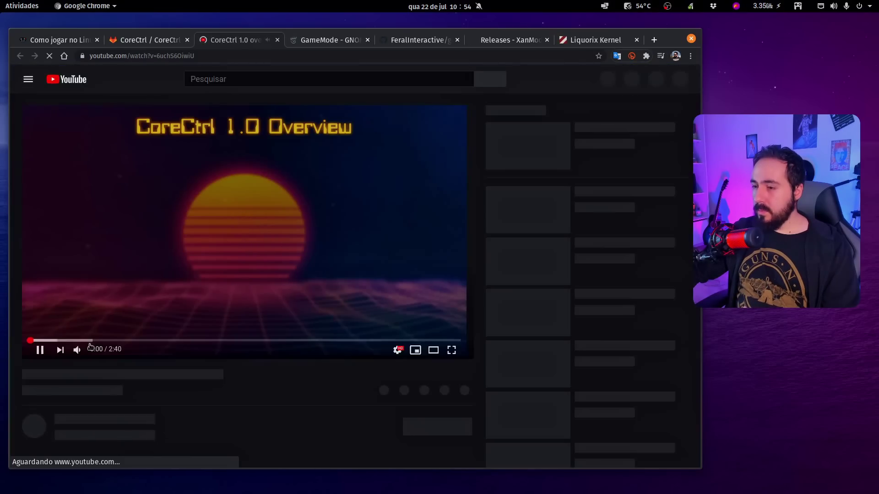
click(77, 346)
click(208, 336)
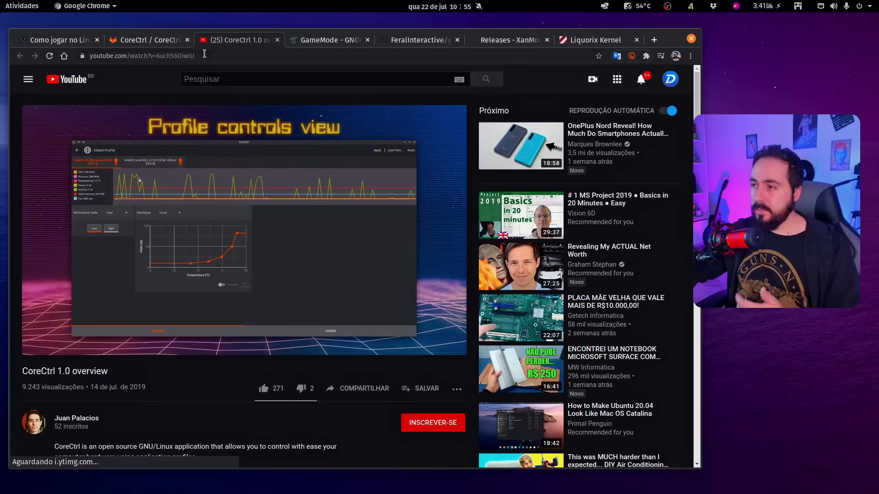
click(277, 40)
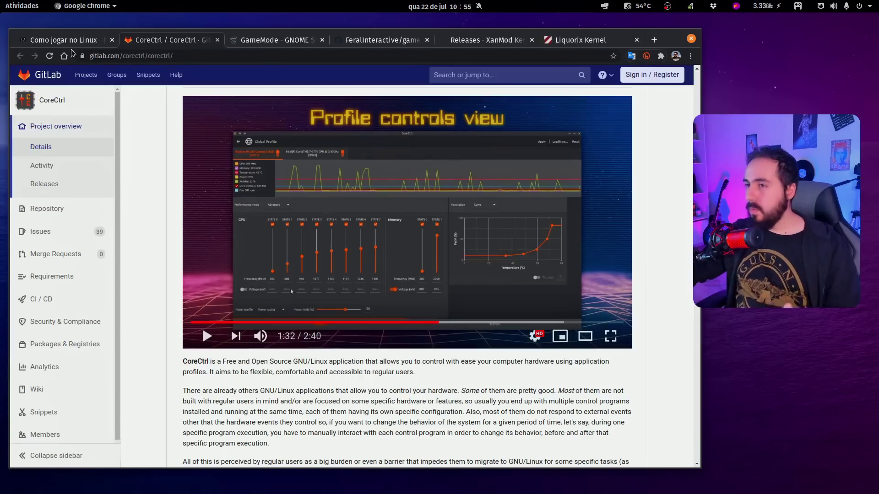
Return to the Notion guide, collapse the Overclock section and expand the AMD ACO Compiler section to show its setup instructions.
key(ctrl+Page_Up)
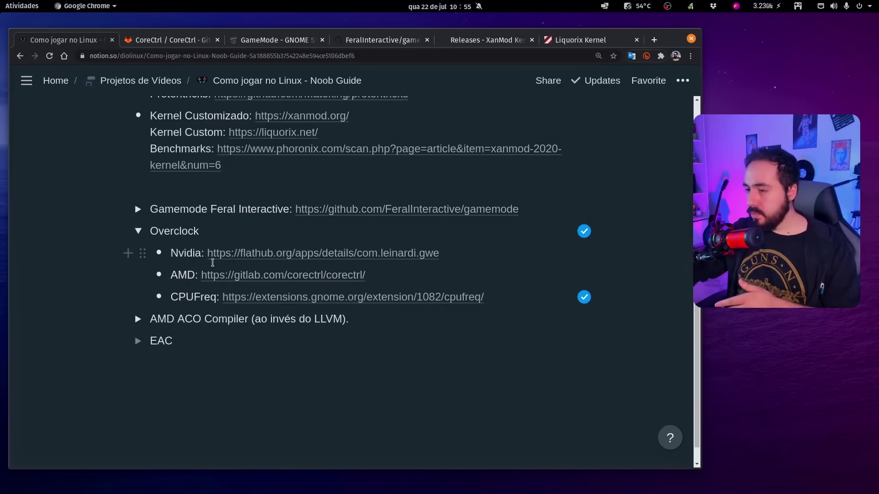
click(138, 231)
click(137, 290)
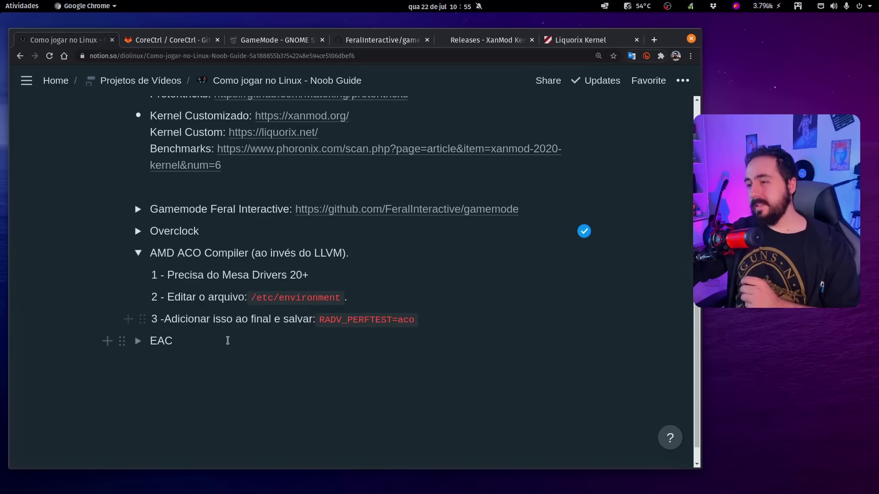
drag(177, 253, 205, 253)
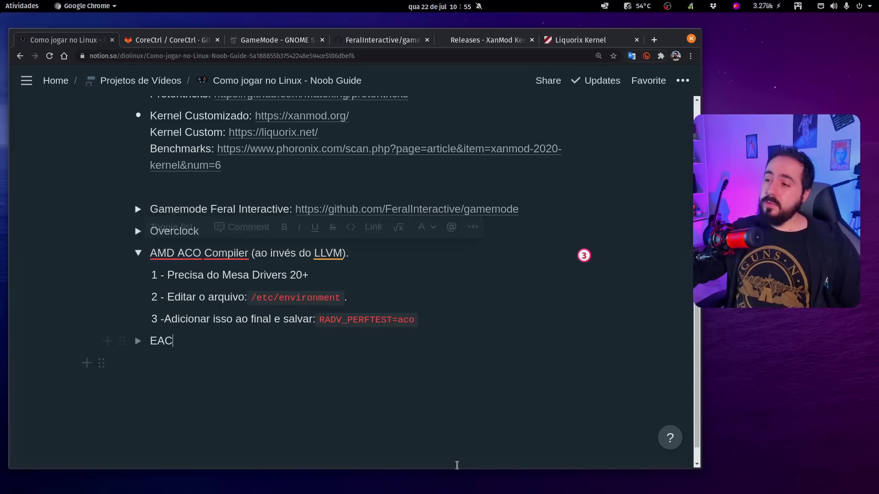
click(577, 343)
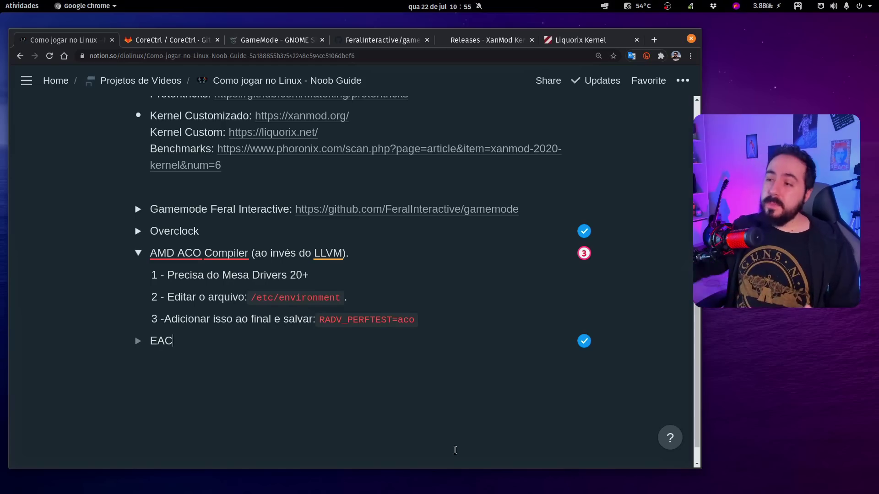
Change "Drivers" to "Driver" in the Mesa requirement, the first instruction under AMD ACO Compiler.
click(301, 275)
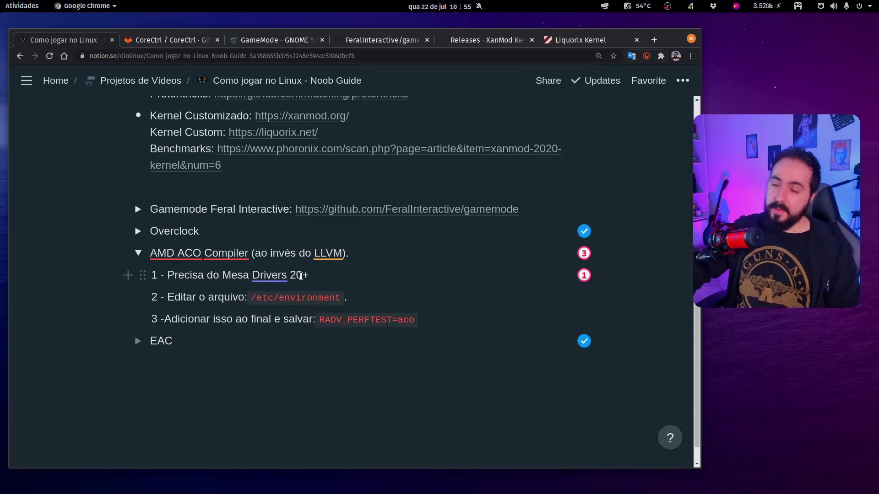
key(Left)
key(Left)
key(Left)
key(BackSpace)
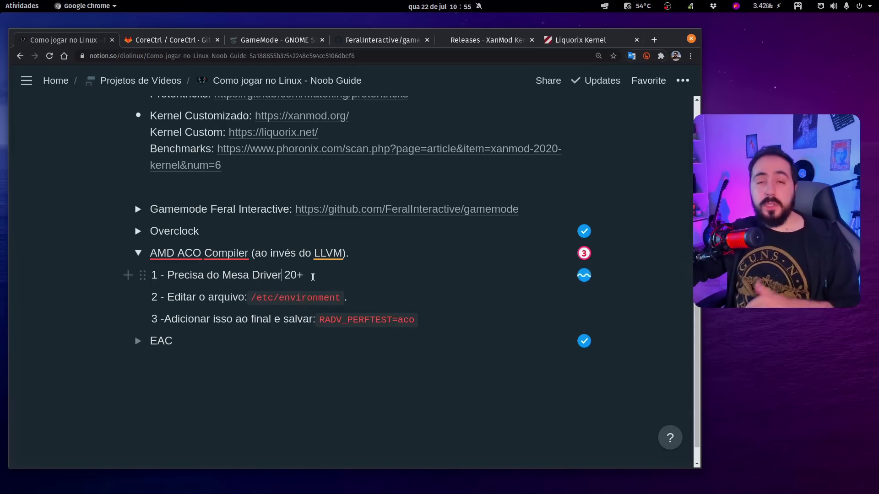
scroll(311, 292, up, 2)
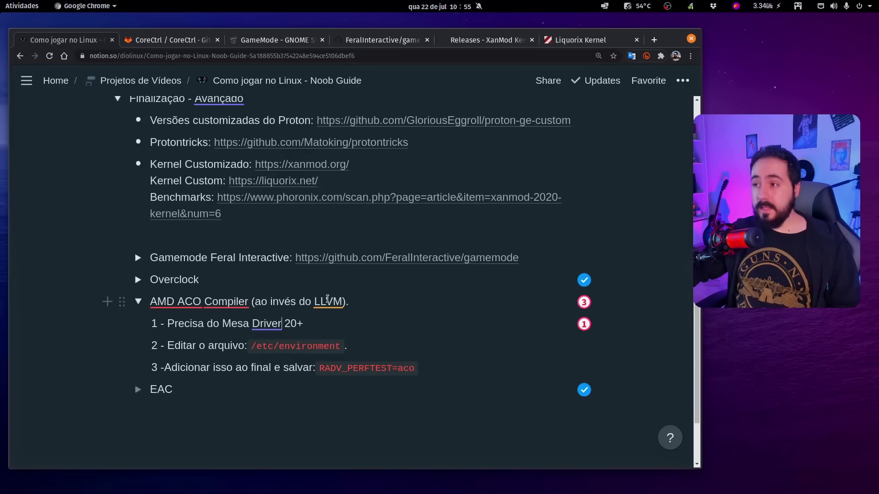